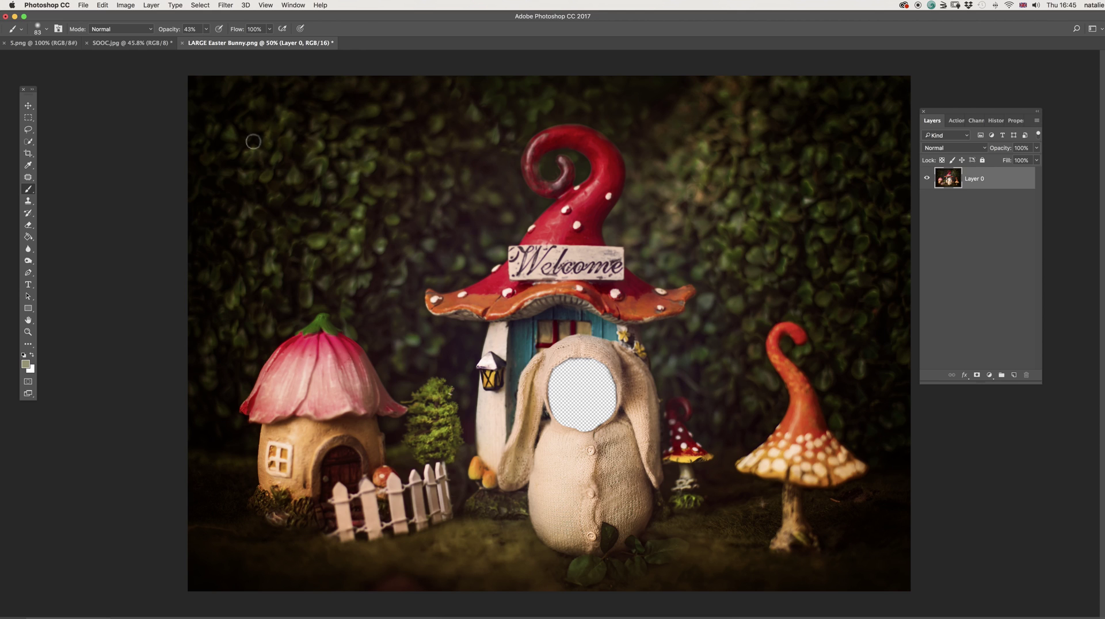
# Step: Compare the SOOC.jpg newborn photo with the LARGE Easter Bunny.png backdrop, ending on SOOC.jpg
pyautogui.click(128, 44)
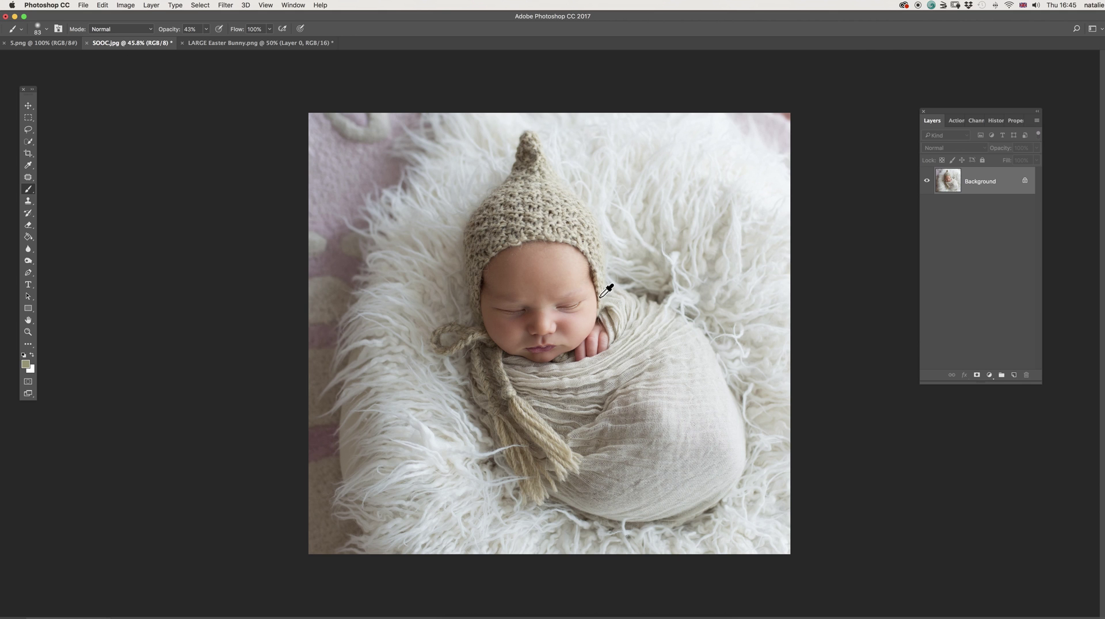
pyautogui.scroll(3, 607, 291)
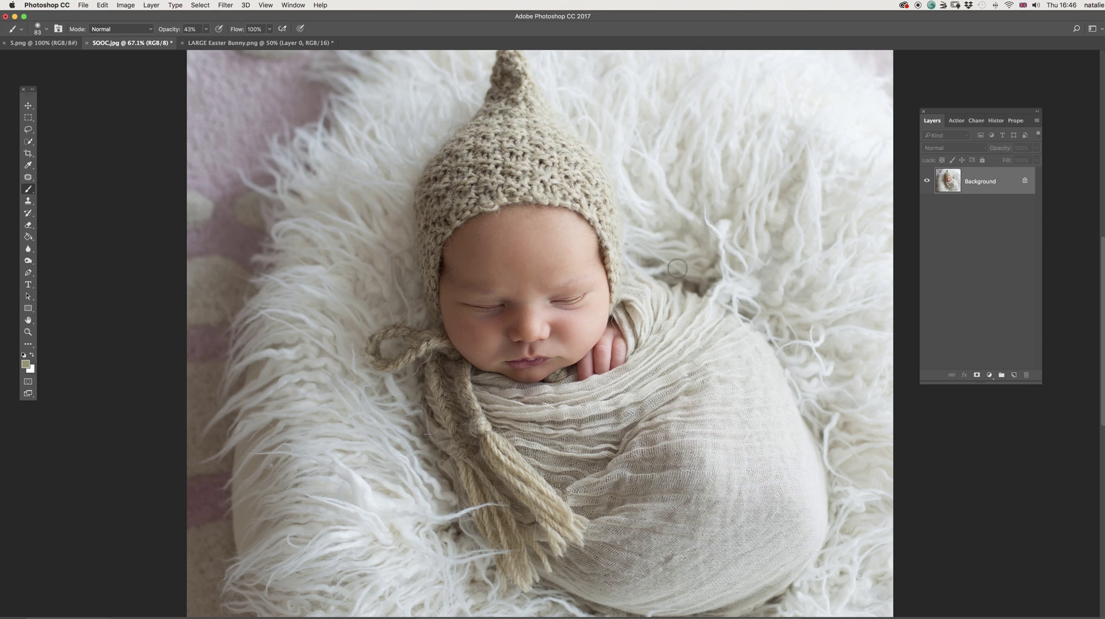
pyautogui.click(216, 42)
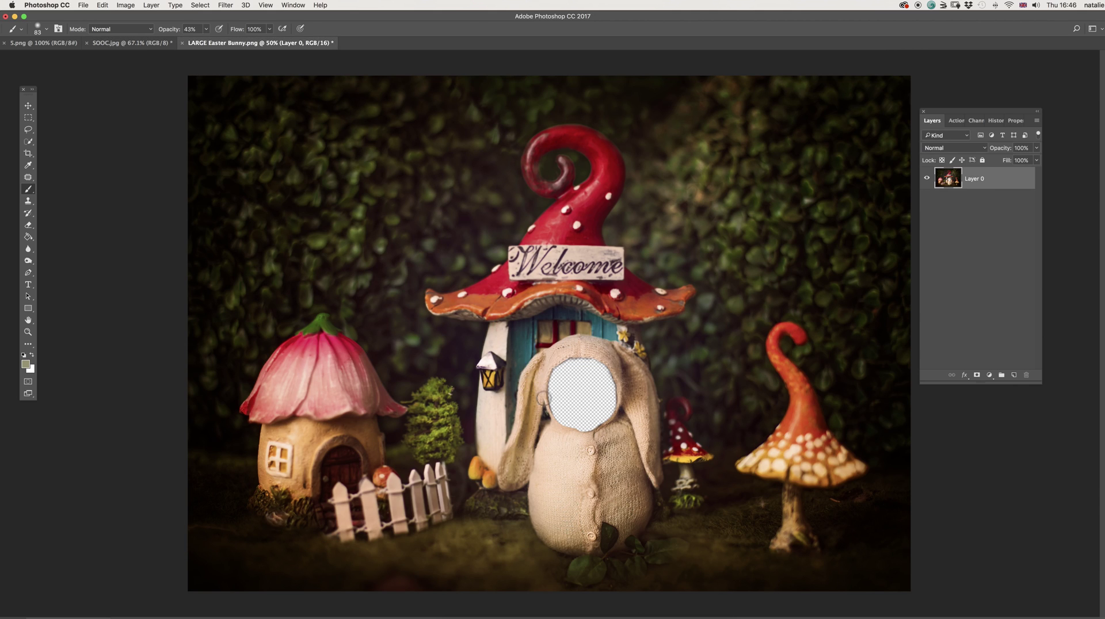
pyautogui.click(115, 42)
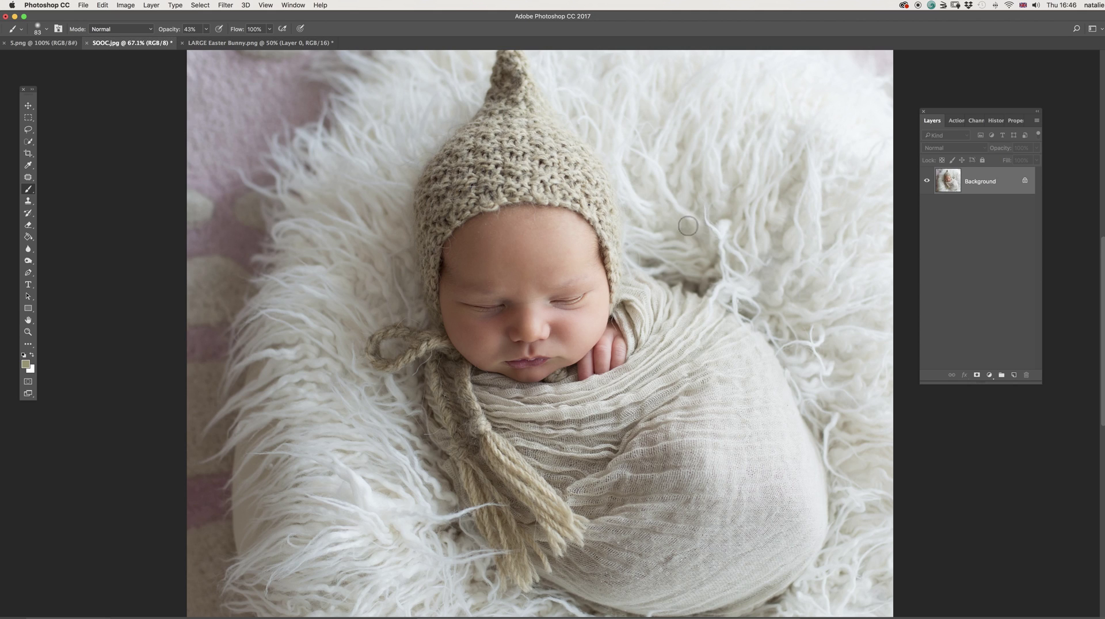
# Step: Flip the SOOC.jpg canvas horizontally from Image Rotation
pyautogui.click(124, 6)
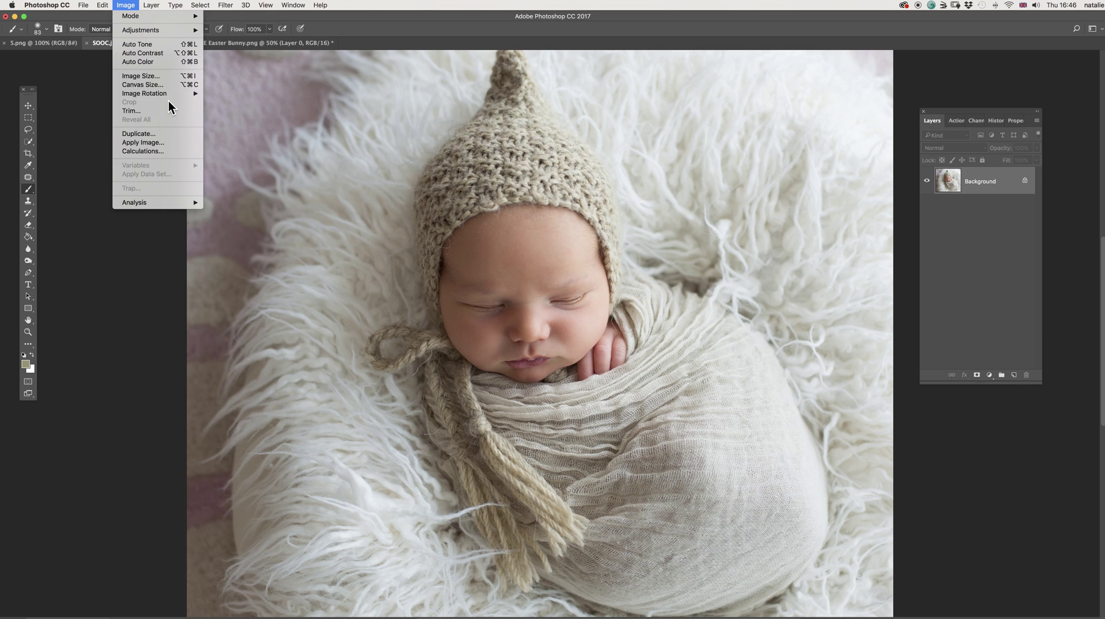
pyautogui.moveTo(169, 92)
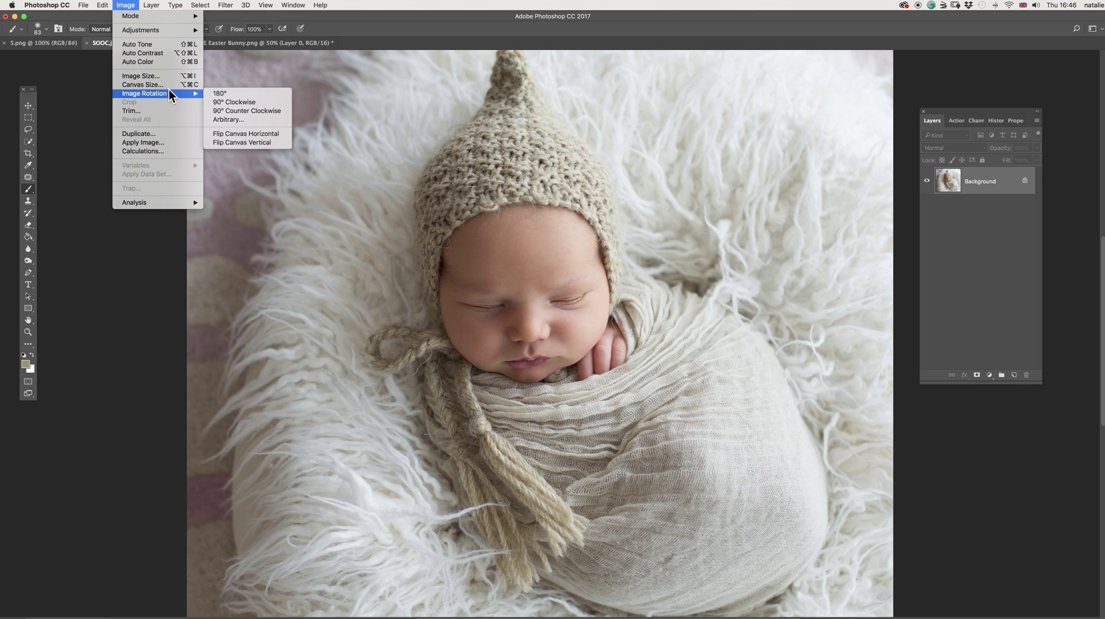
pyautogui.click(268, 135)
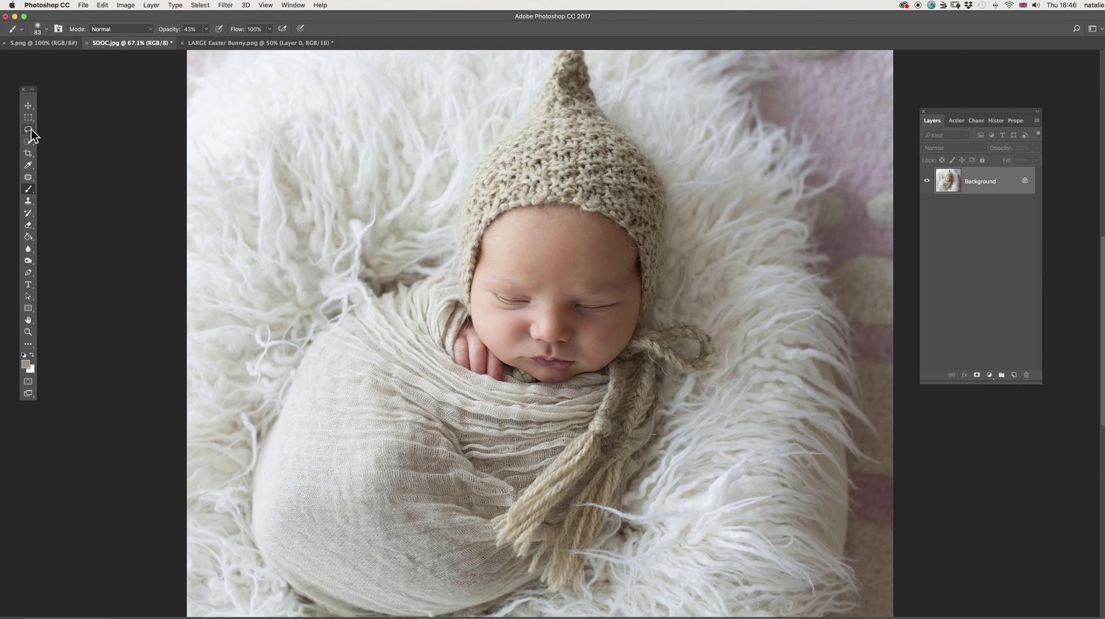
# Step: Lasso the baby's head and bonnet and drag it into LARGE Easter Bunny.png as Layer 1
pyautogui.click(31, 130)
pyautogui.moveTo(667, 167)
pyautogui.mouseDown()
pyautogui.moveTo(553, 118)
pyautogui.moveTo(461, 180)
pyautogui.moveTo(476, 366)
pyautogui.moveTo(586, 403)
pyautogui.moveTo(669, 337)
pyautogui.moveTo(682, 206)
pyautogui.moveTo(663, 157)
pyautogui.mouseUp()
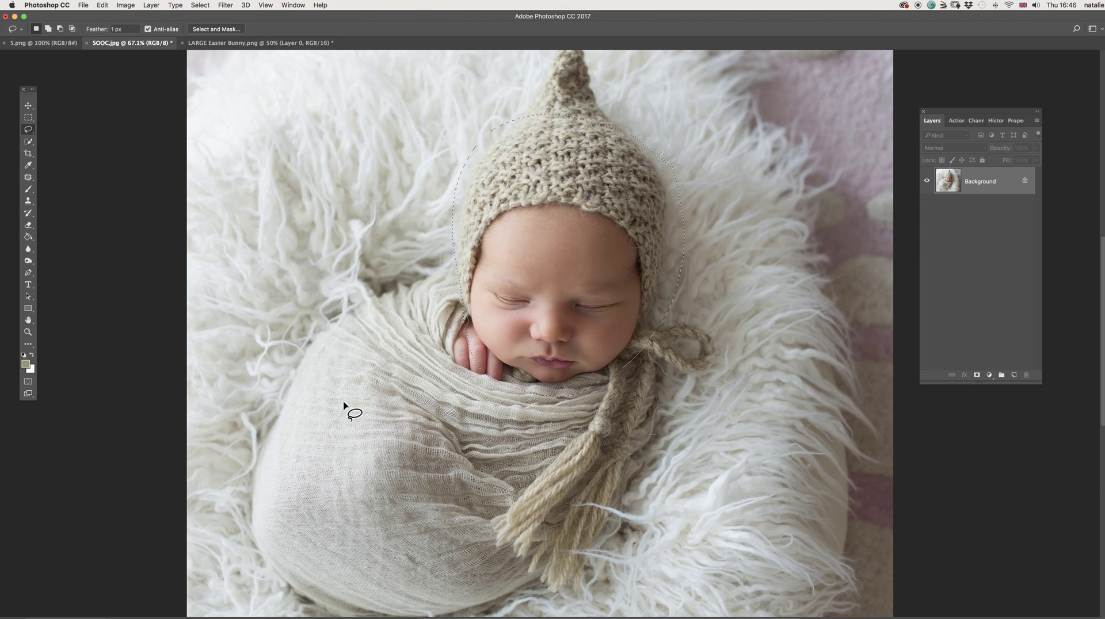
pyautogui.click(28, 106)
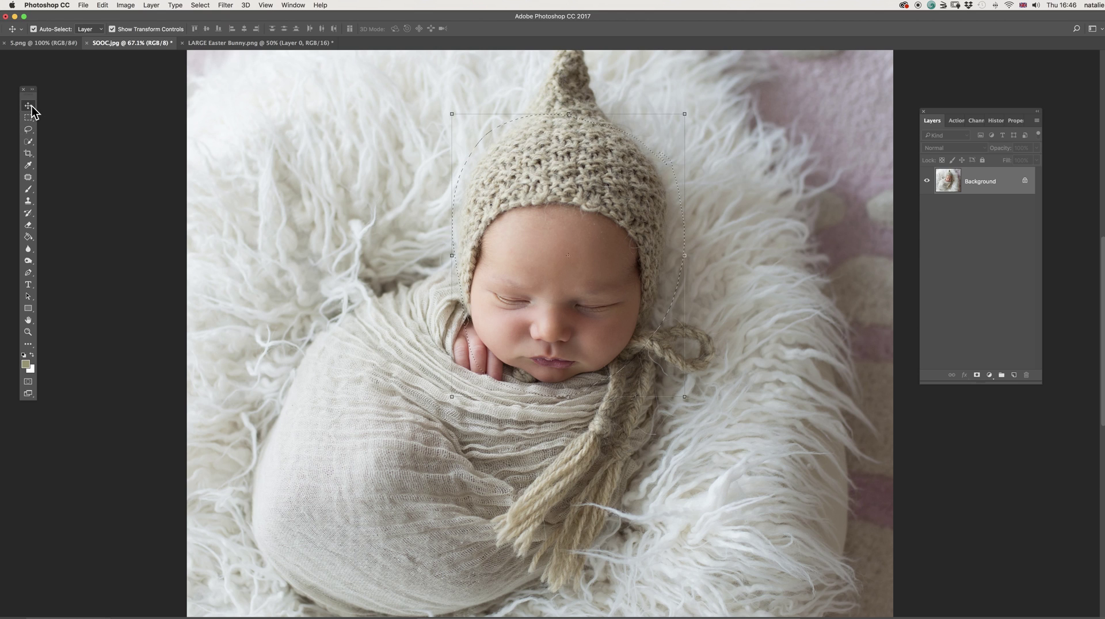
pyautogui.moveTo(527, 167)
pyautogui.mouseDown()
pyautogui.moveTo(257, 97)
pyautogui.moveTo(265, 38)
pyautogui.moveTo(248, 50)
pyautogui.moveTo(488, 197)
pyautogui.moveTo(578, 358)
pyautogui.mouseUp()
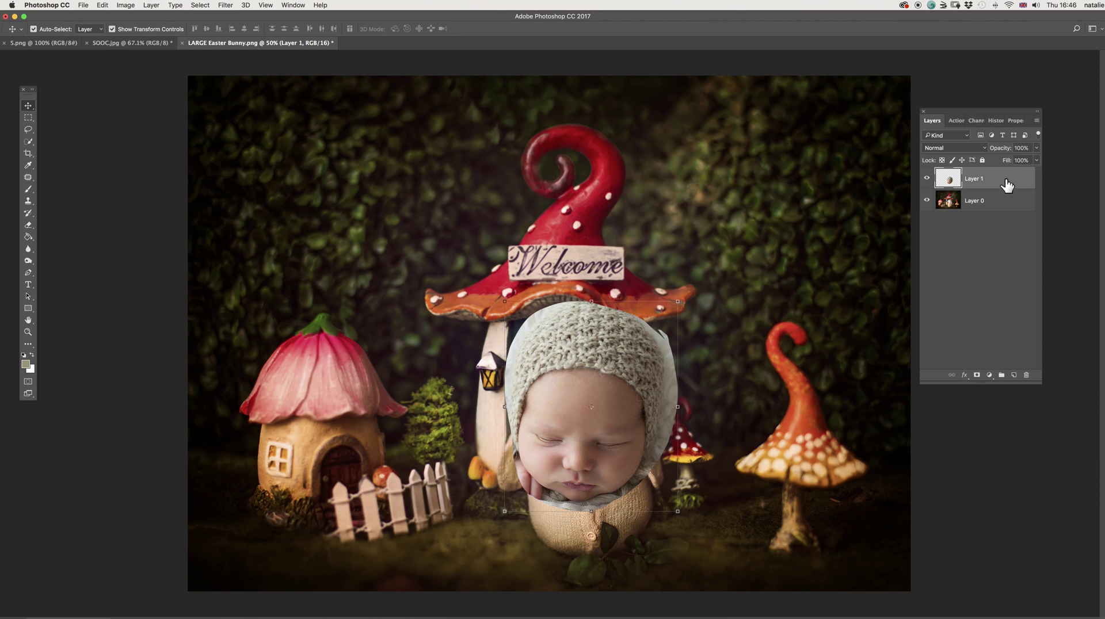
# Step: Move Layer 1 below the backdrop, then scale it to 52% and tilt it into the hood opening
pyautogui.moveTo(1006, 180); pyautogui.dragTo(1007, 209)
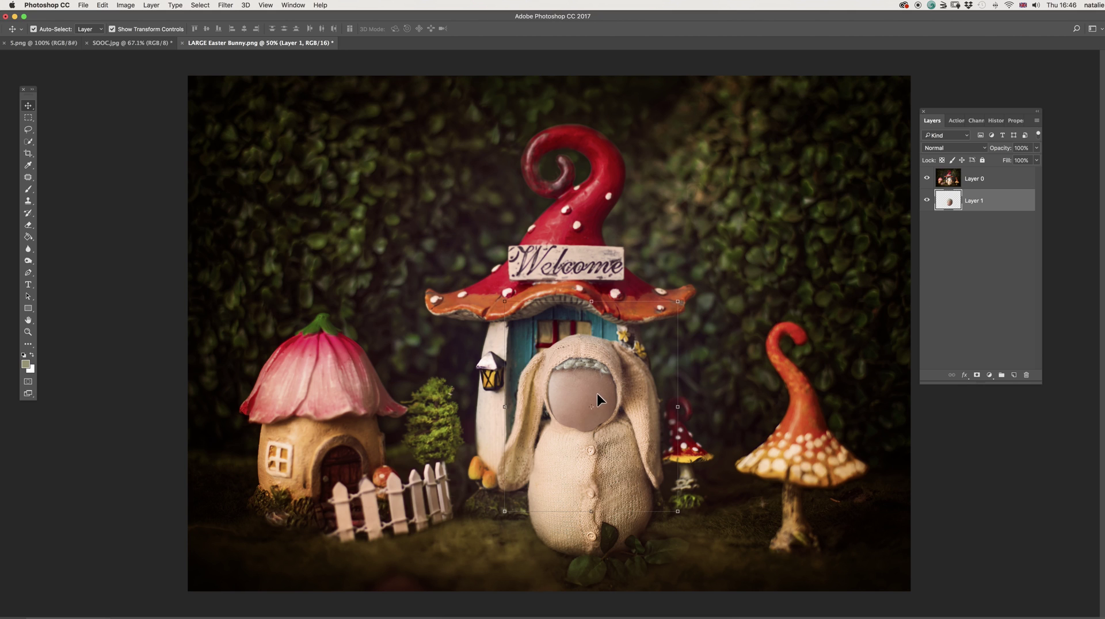
pyautogui.click(680, 300)
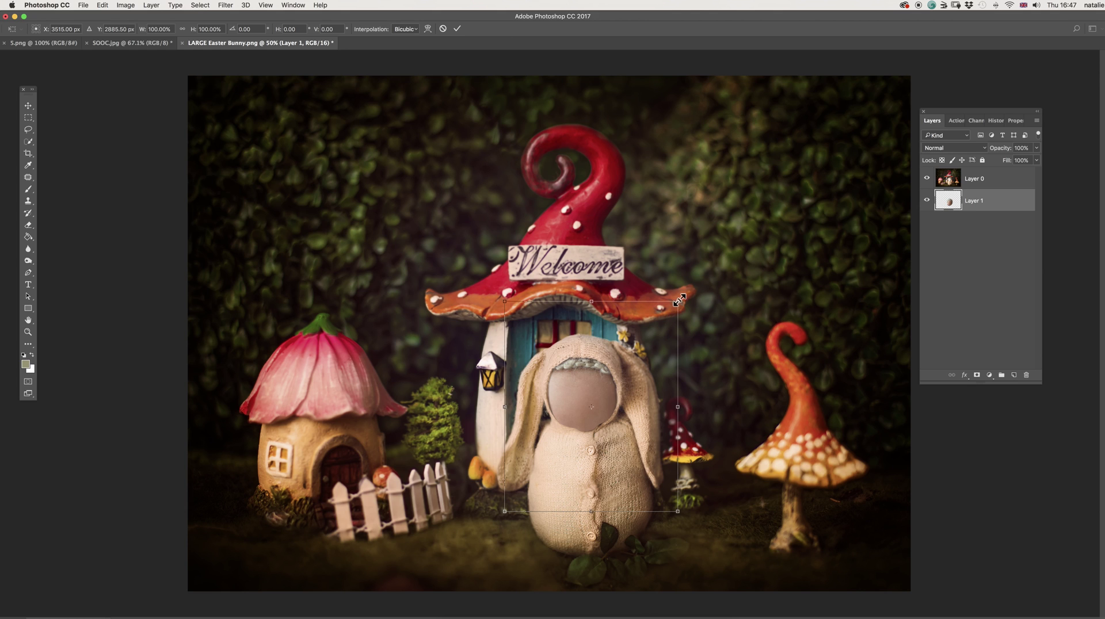
pyautogui.moveTo(680, 301); pyautogui.dragTo(584, 412)
pyautogui.moveTo(572, 468); pyautogui.dragTo(602, 375)
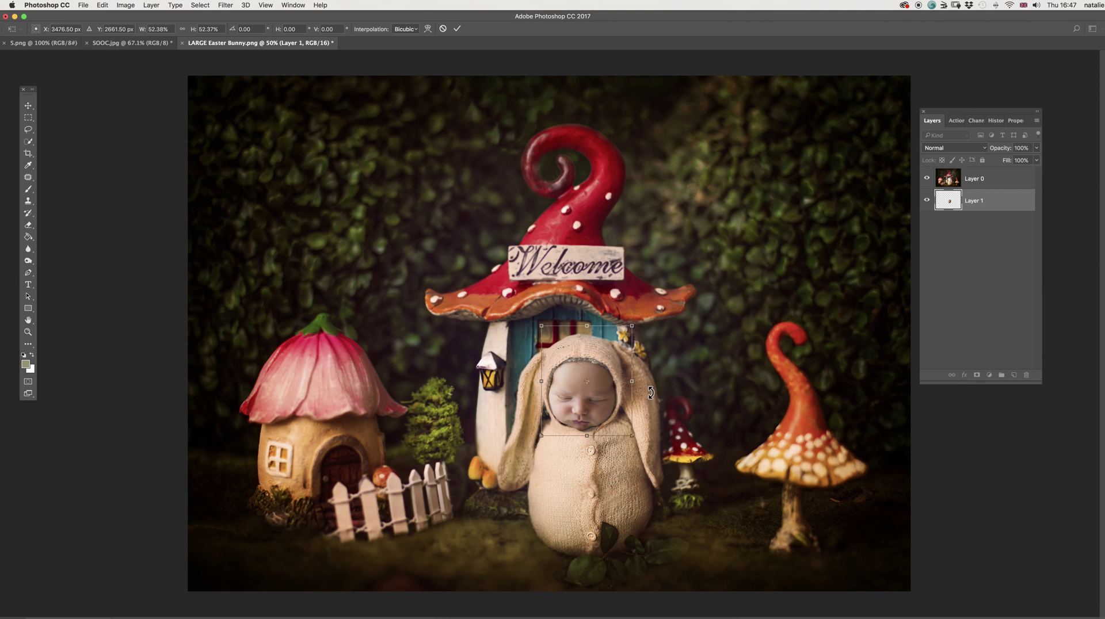
pyautogui.moveTo(650, 393); pyautogui.dragTo(654, 389)
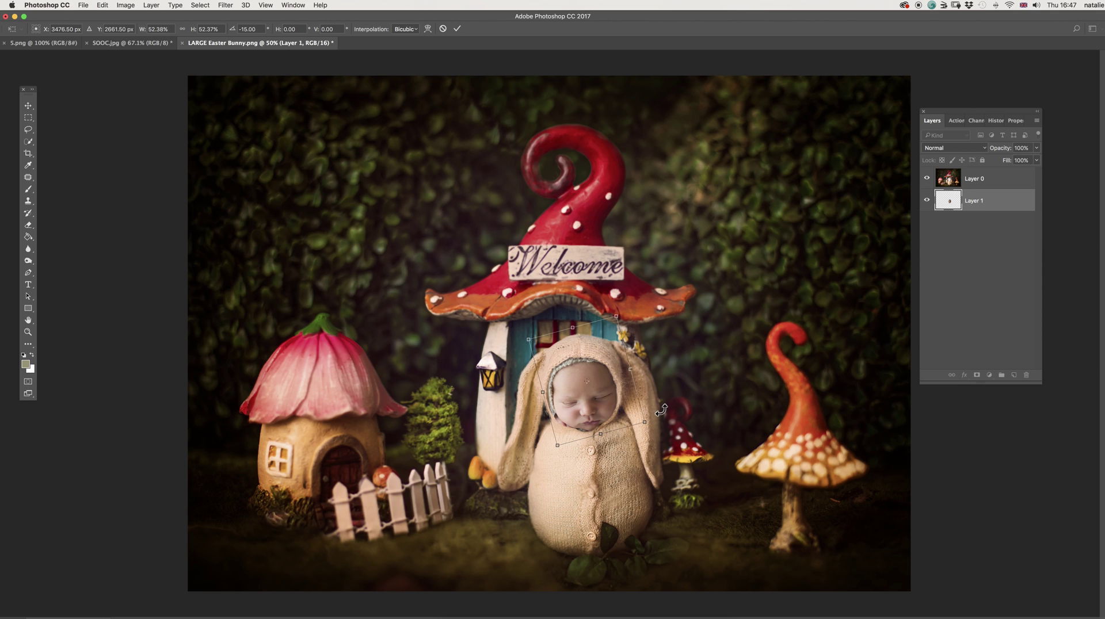
pyautogui.moveTo(655, 427); pyautogui.dragTo(643, 409)
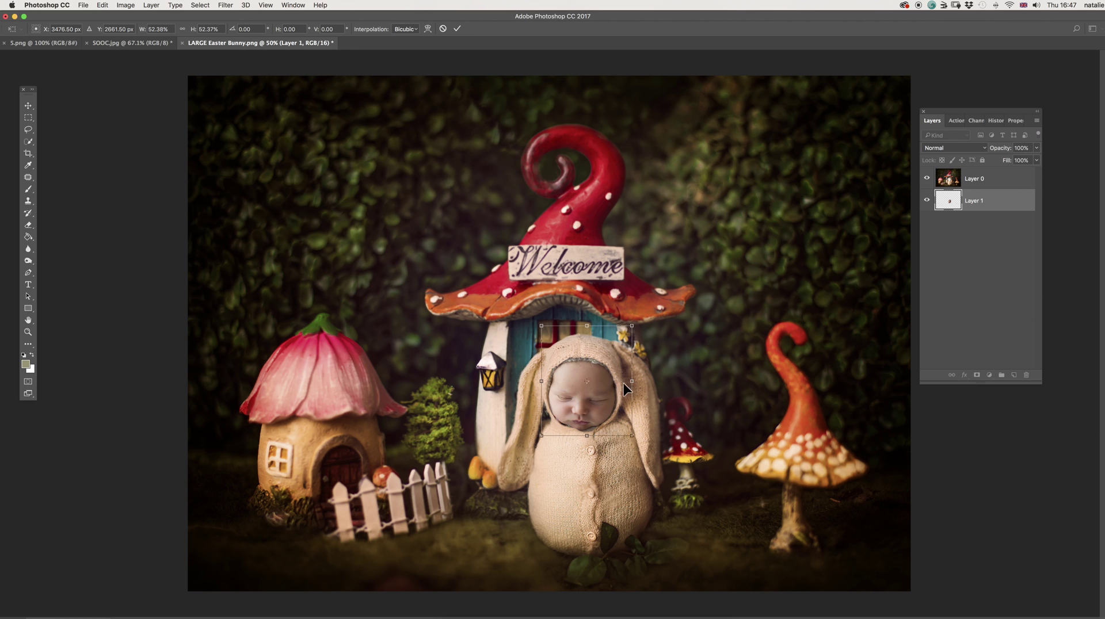
# Step: Rotate the baby layer to match the hood, enlarge it slightly and nudge the face into place
pyautogui.scroll(5, 608, 416)
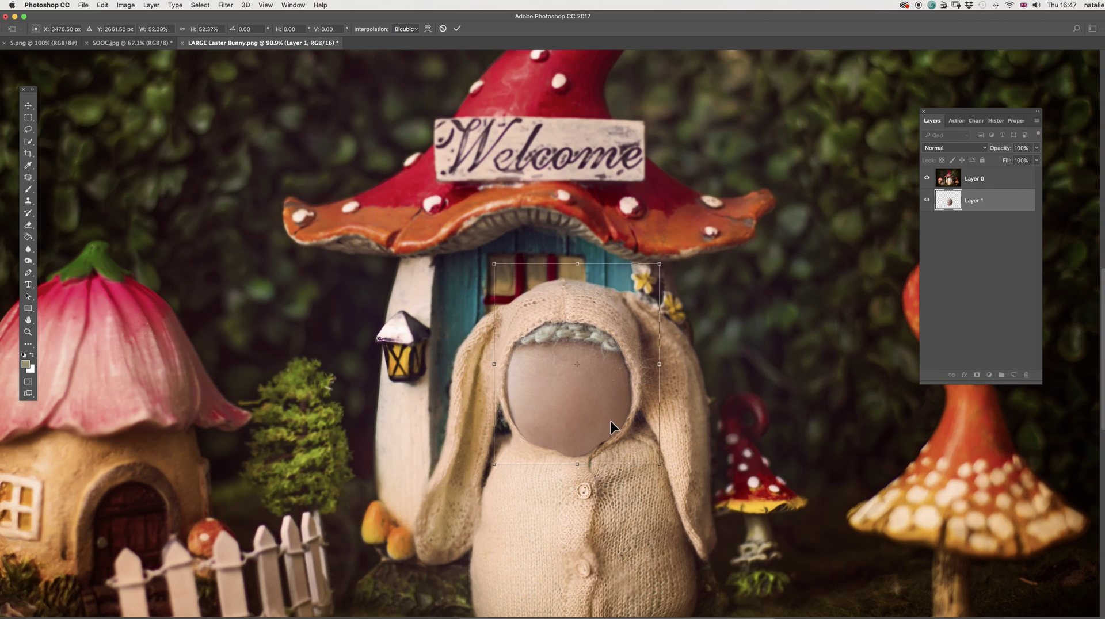
pyautogui.scroll(4, 610, 420)
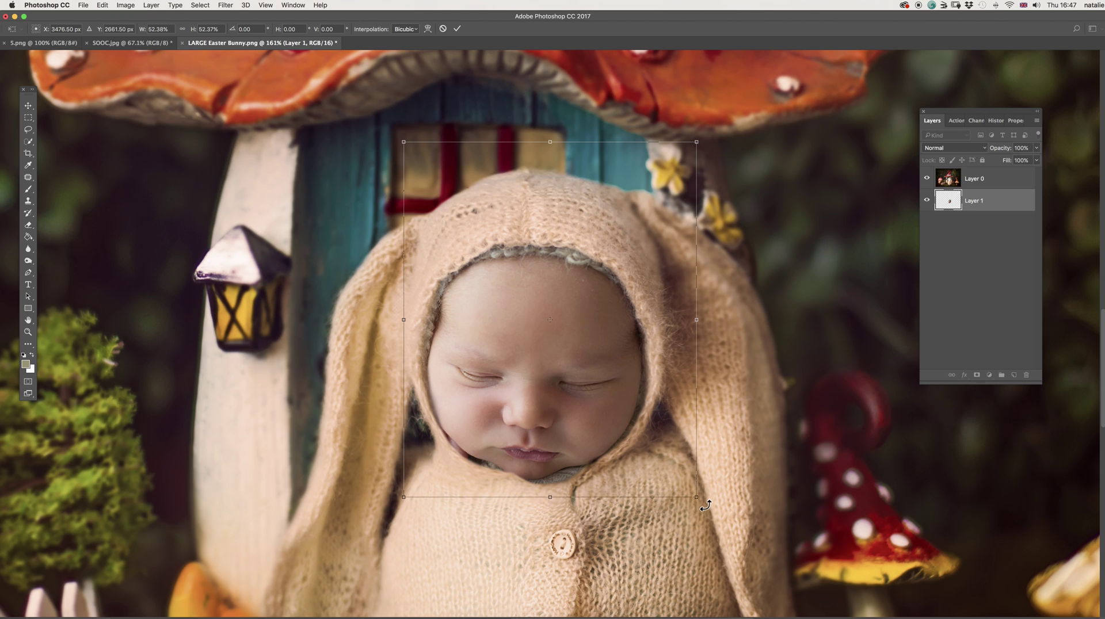
pyautogui.moveTo(704, 503); pyautogui.dragTo(729, 489)
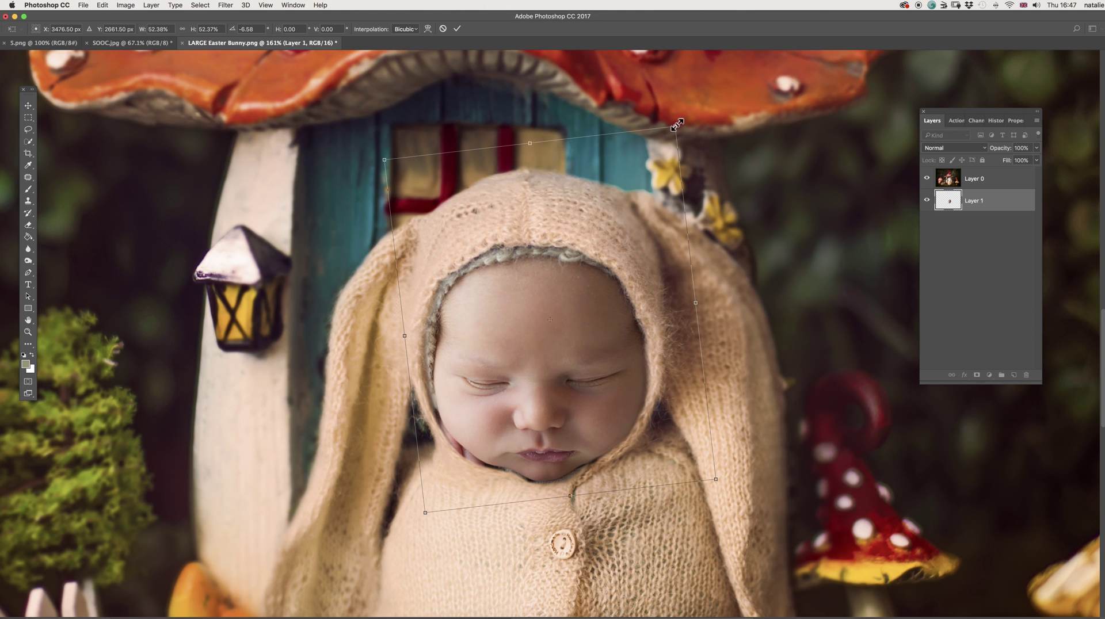
pyautogui.moveTo(677, 125); pyautogui.dragTo(687, 108)
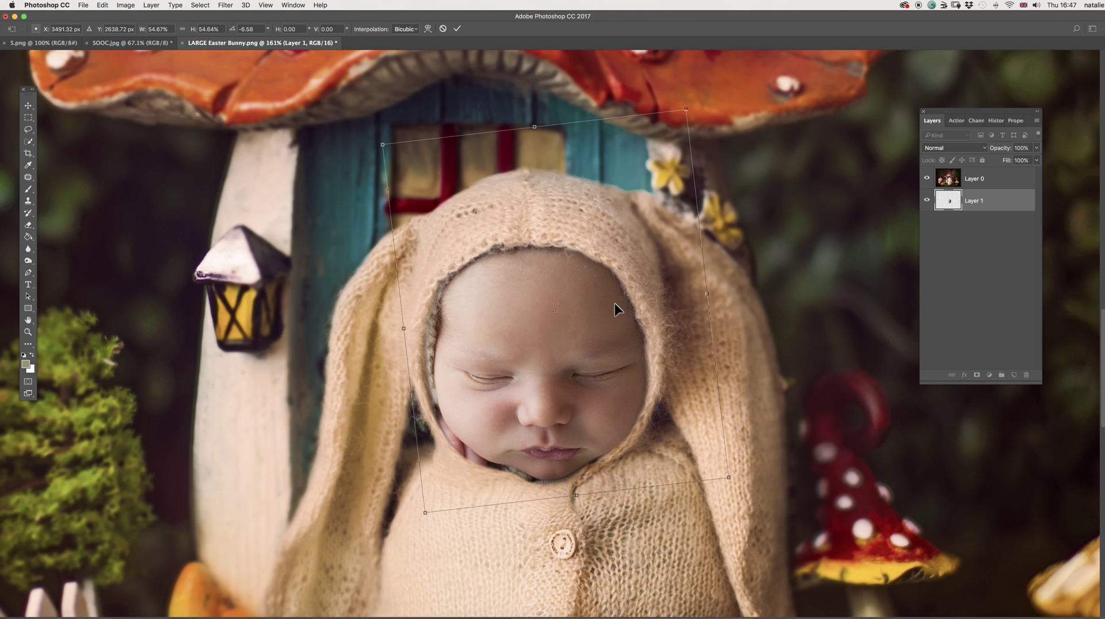
pyautogui.moveTo(615, 309); pyautogui.dragTo(610, 312)
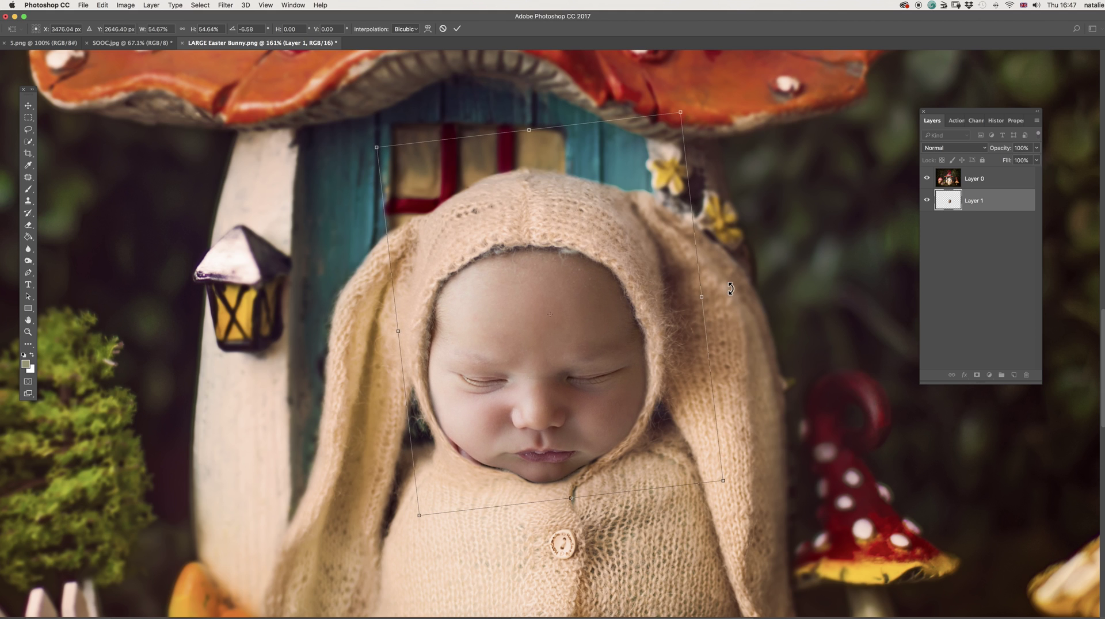
pyautogui.moveTo(730, 289); pyautogui.dragTo(726, 286)
pyautogui.moveTo(629, 342); pyautogui.dragTo(627, 338)
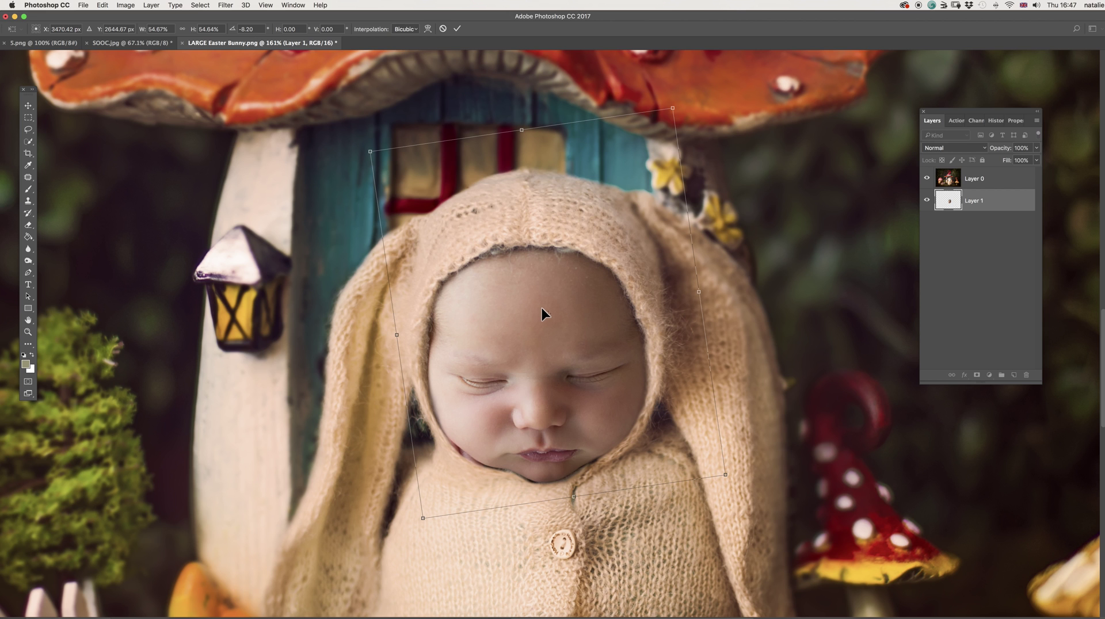
# Step: Fine-tune the face to 55.67% scale and -8.2° rotation, snug inside the hood
pyautogui.scroll(-10, 557, 326)
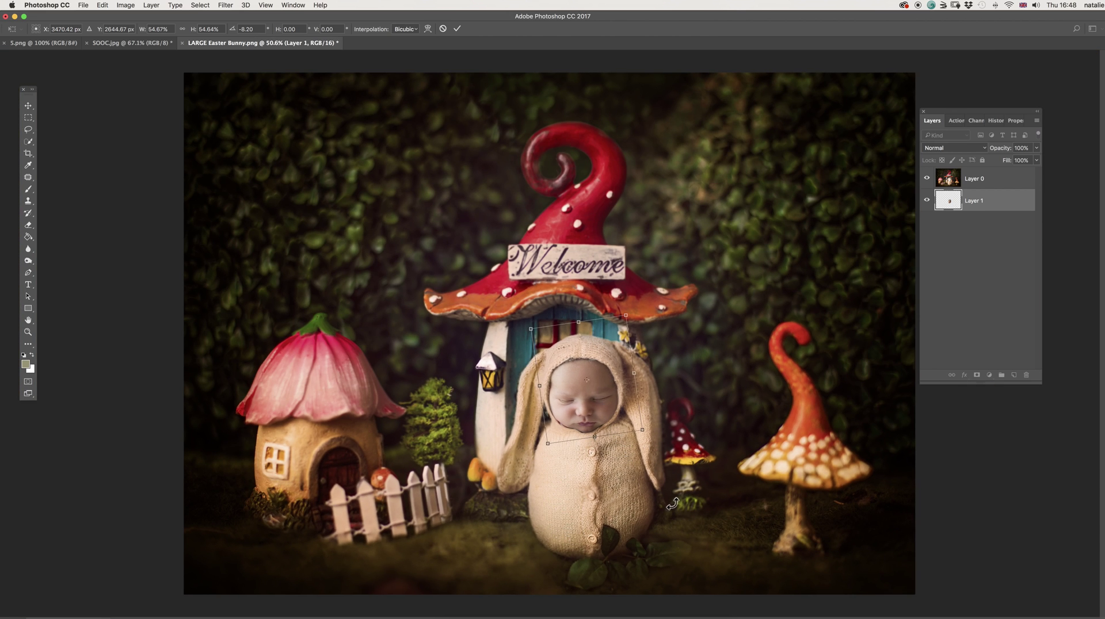
pyautogui.scroll(10, 610, 433)
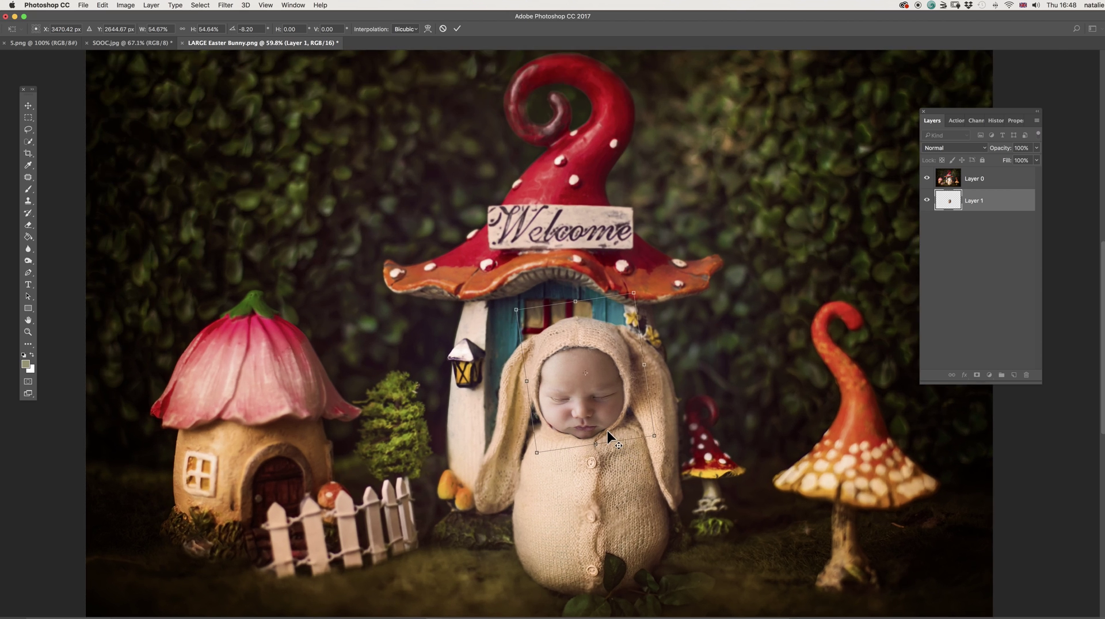
pyautogui.scroll(2, 558, 287)
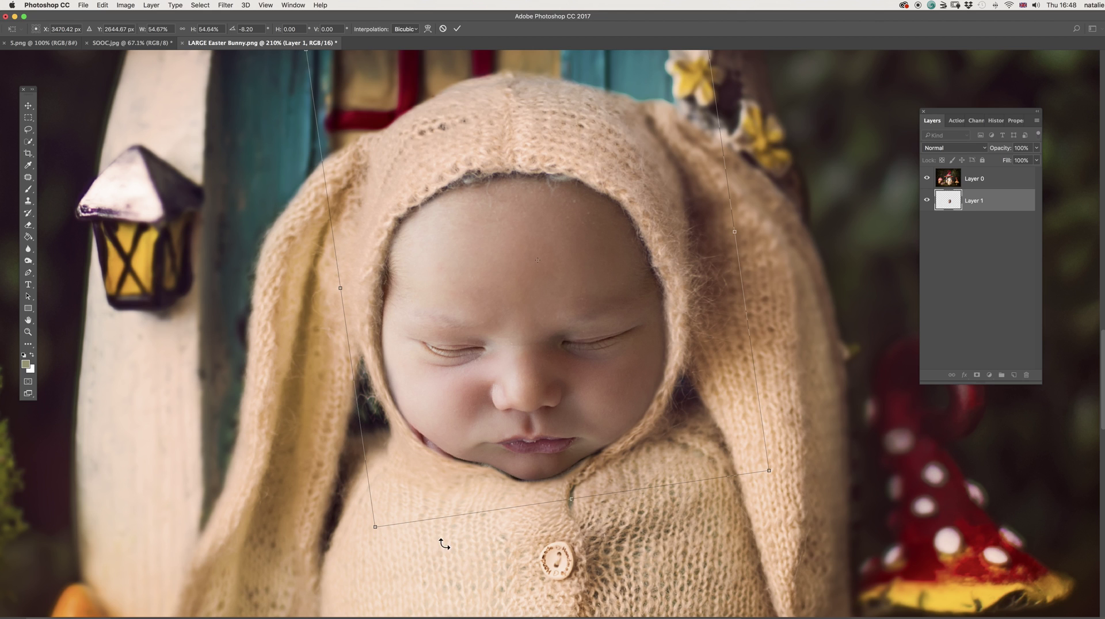
pyautogui.moveTo(375, 527); pyautogui.dragTo(375, 534)
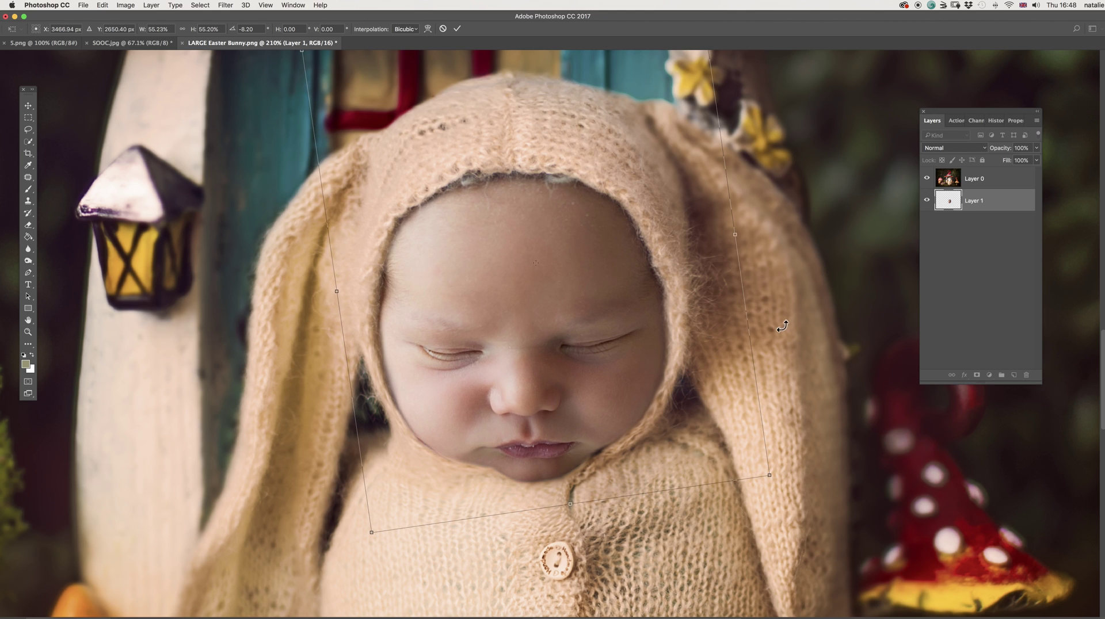
pyautogui.moveTo(784, 324); pyautogui.dragTo(786, 319)
pyautogui.moveTo(679, 368); pyautogui.dragTo(685, 370)
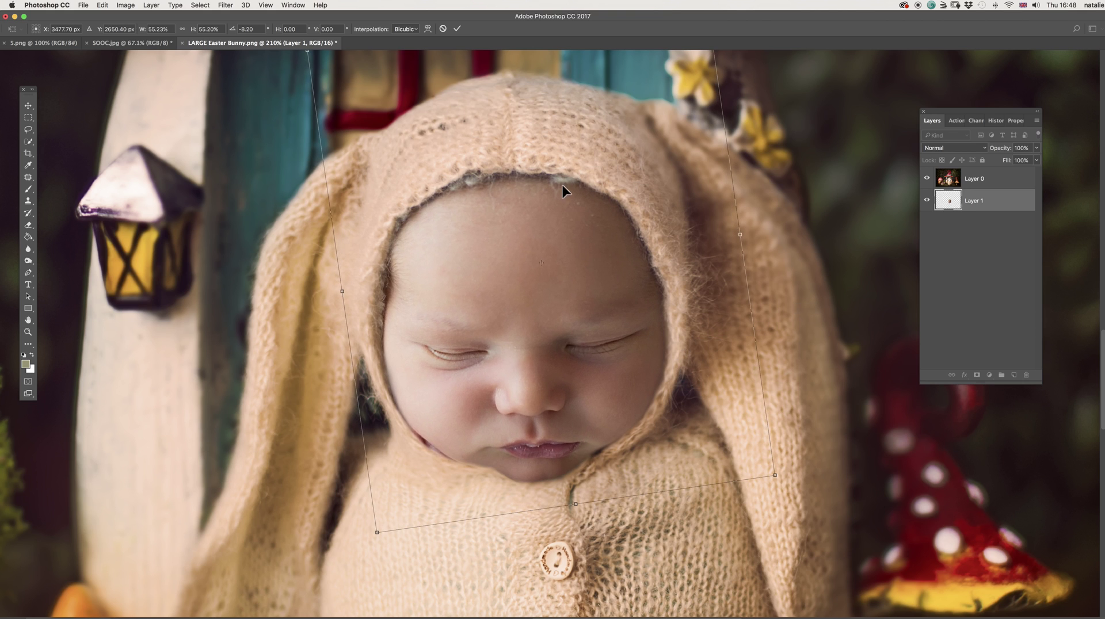
pyautogui.moveTo(775, 476); pyautogui.dragTo(778, 479)
pyautogui.moveTo(740, 429); pyautogui.dragTo(737, 428)
pyautogui.moveTo(793, 399); pyautogui.dragTo(793, 399)
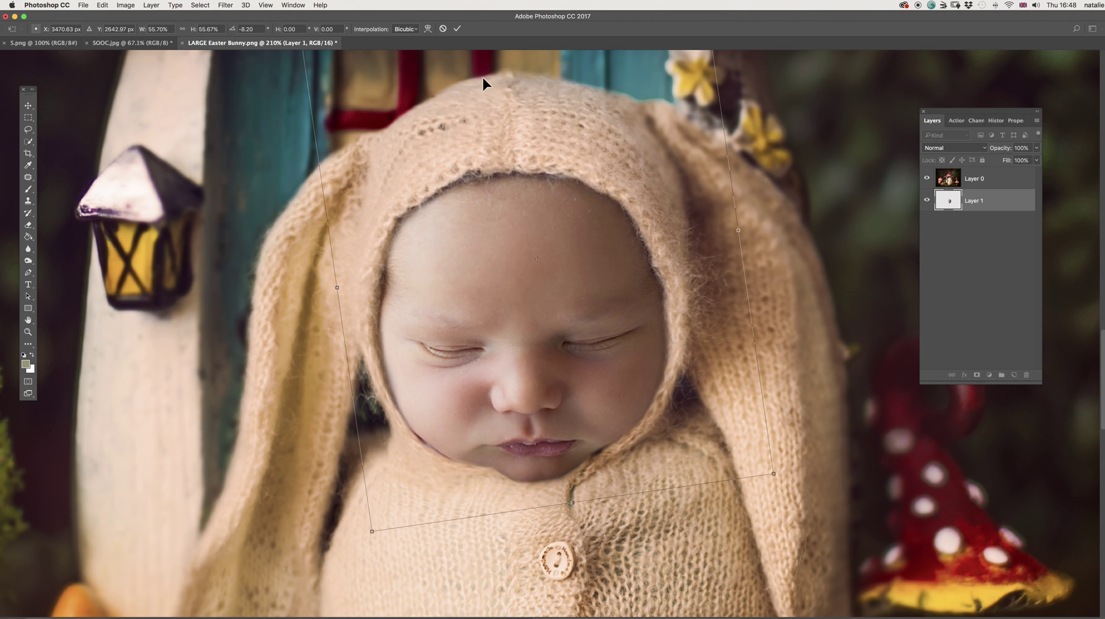
# Step: Commit the face's resize and rotation
pyautogui.click(458, 29)
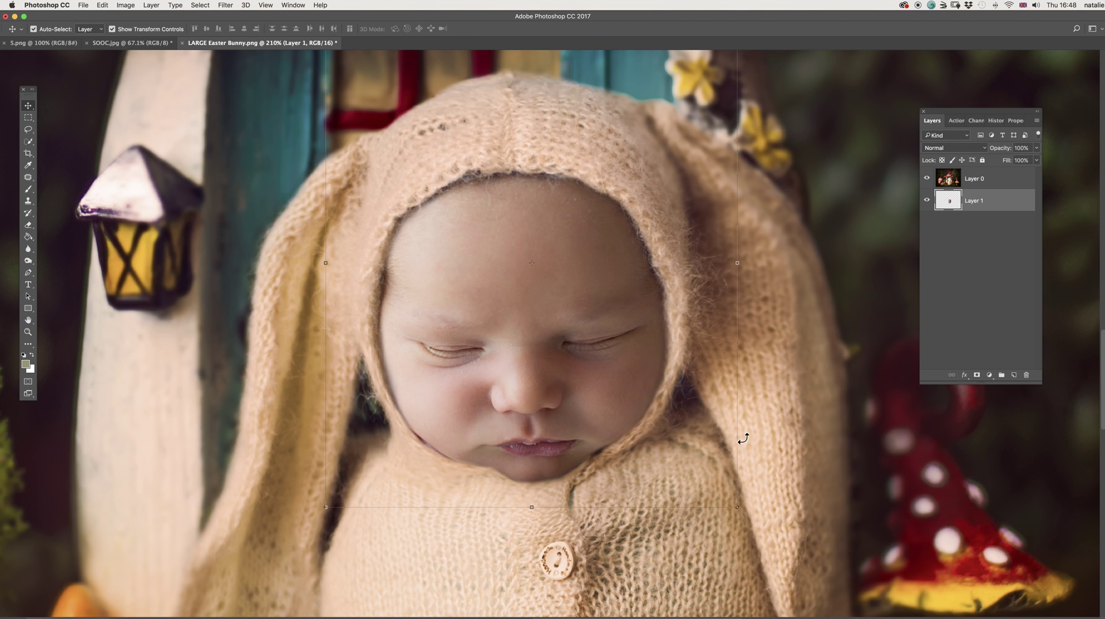
pyautogui.scroll(3, 566, 466)
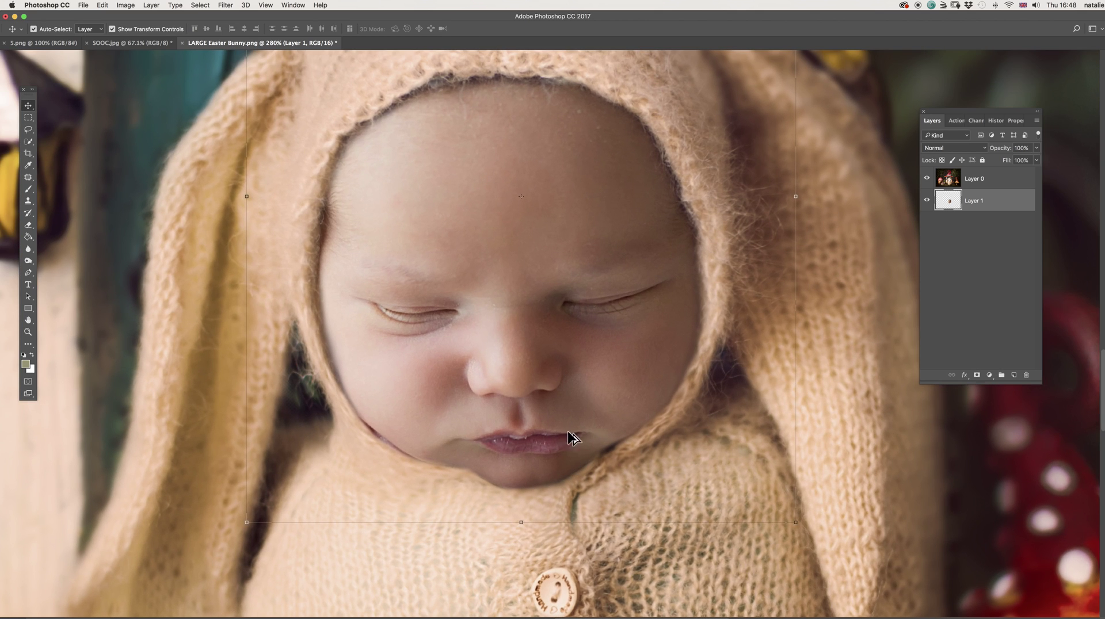
pyautogui.scroll(-4, 569, 437)
# Step: Fade Layer 0's opacity to check the face placement, then restore it to 100%
pyautogui.click(991, 179)
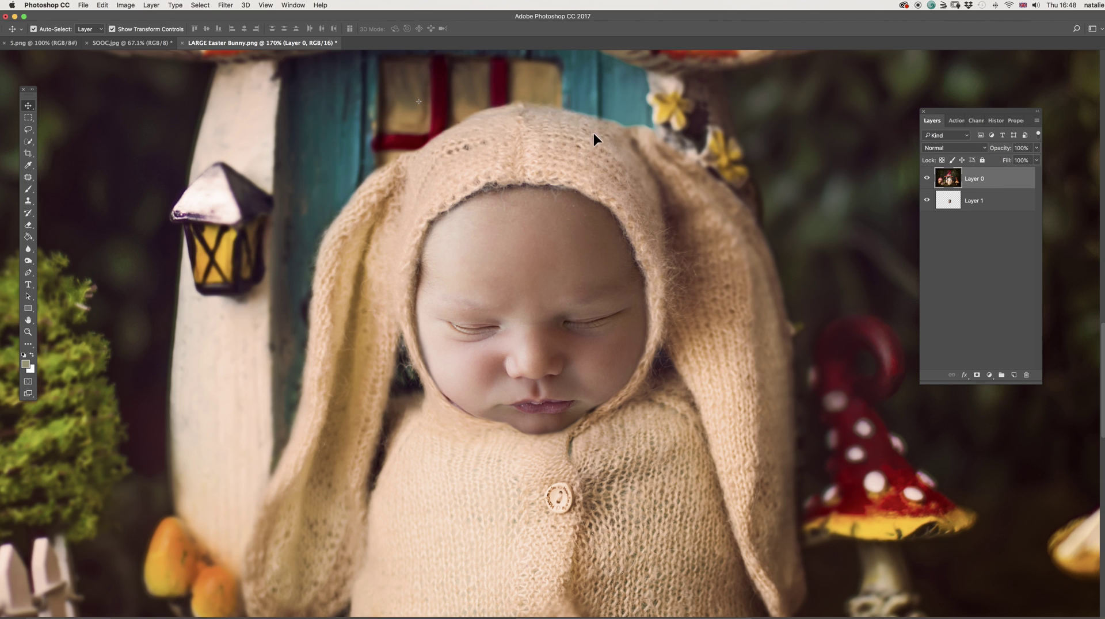
pyautogui.click(1037, 148)
pyautogui.moveTo(1034, 159); pyautogui.dragTo(998, 164)
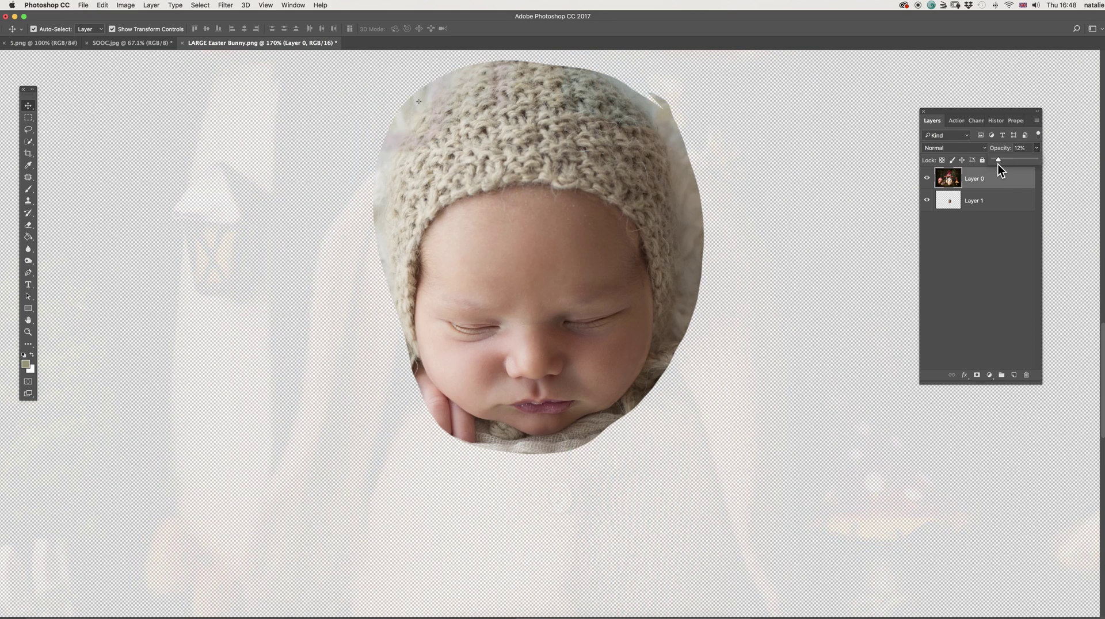
pyautogui.moveTo(998, 164); pyautogui.dragTo(1038, 164)
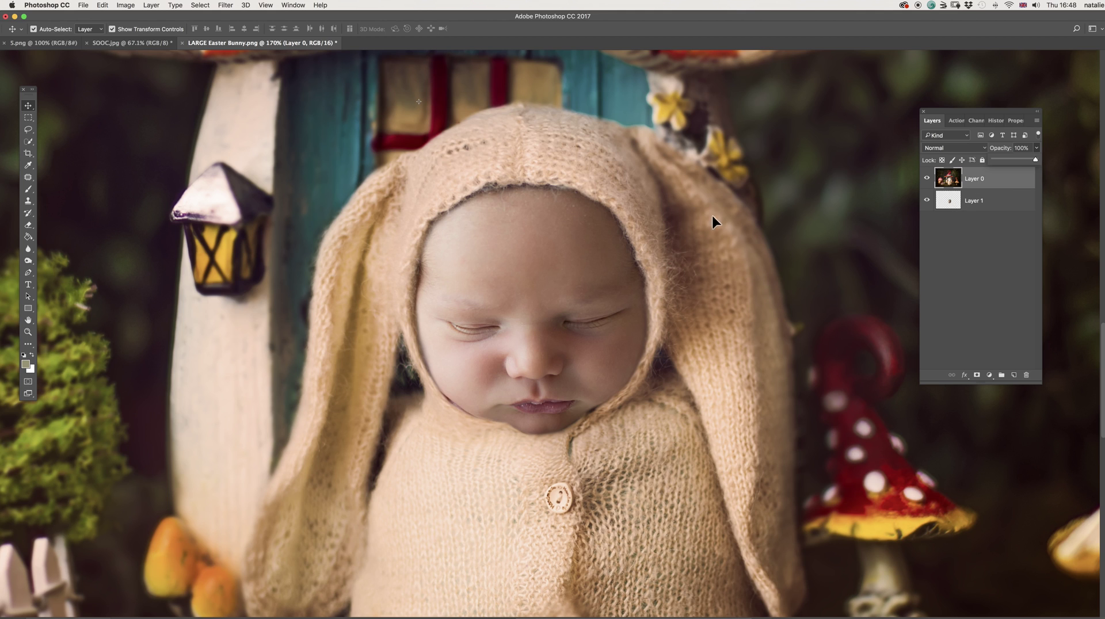
# Step: Nudge Layer 1's face a few pixels down and right, then hide the bunny-hood Layer 0
pyautogui.click(1000, 204)
pyautogui.click(1001, 204)
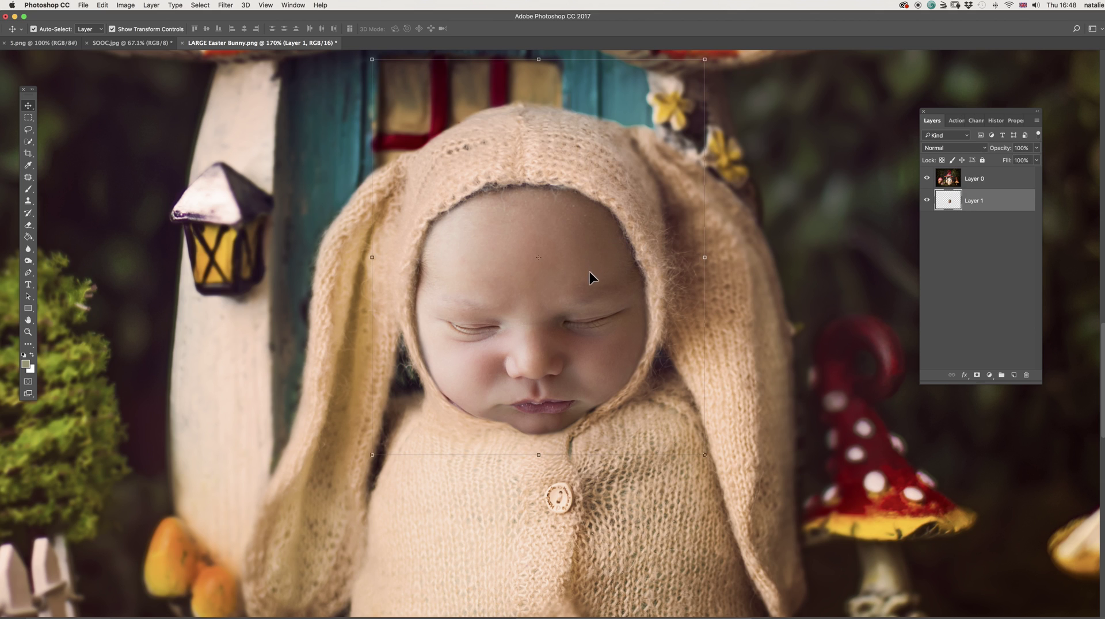
pyautogui.press('Left')
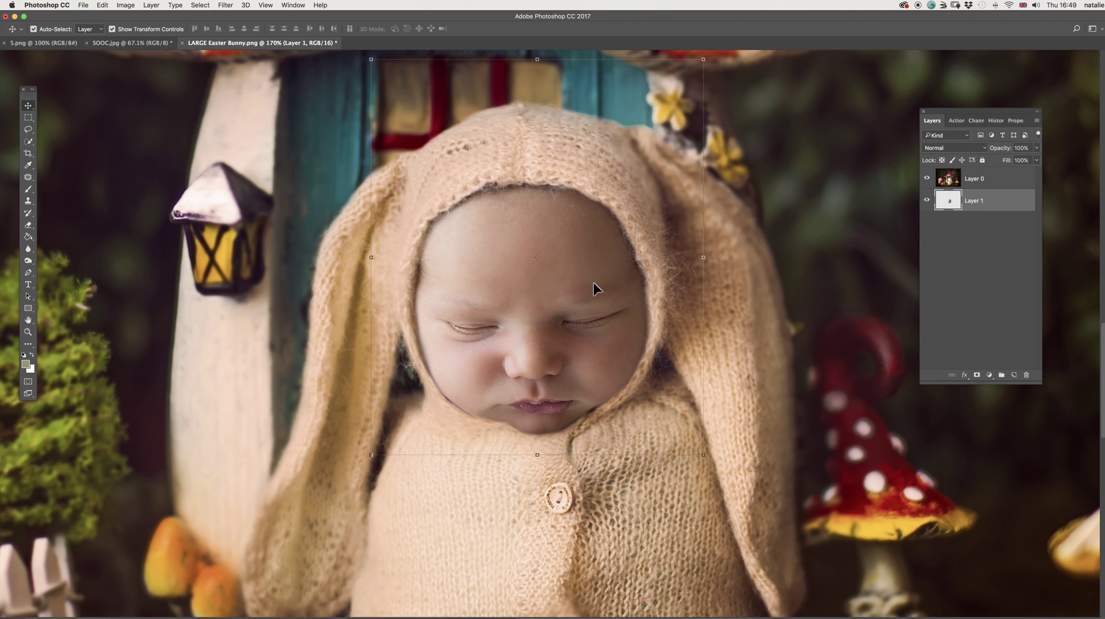
pyautogui.press('Down')
pyautogui.press('Right')
pyautogui.press('Down')
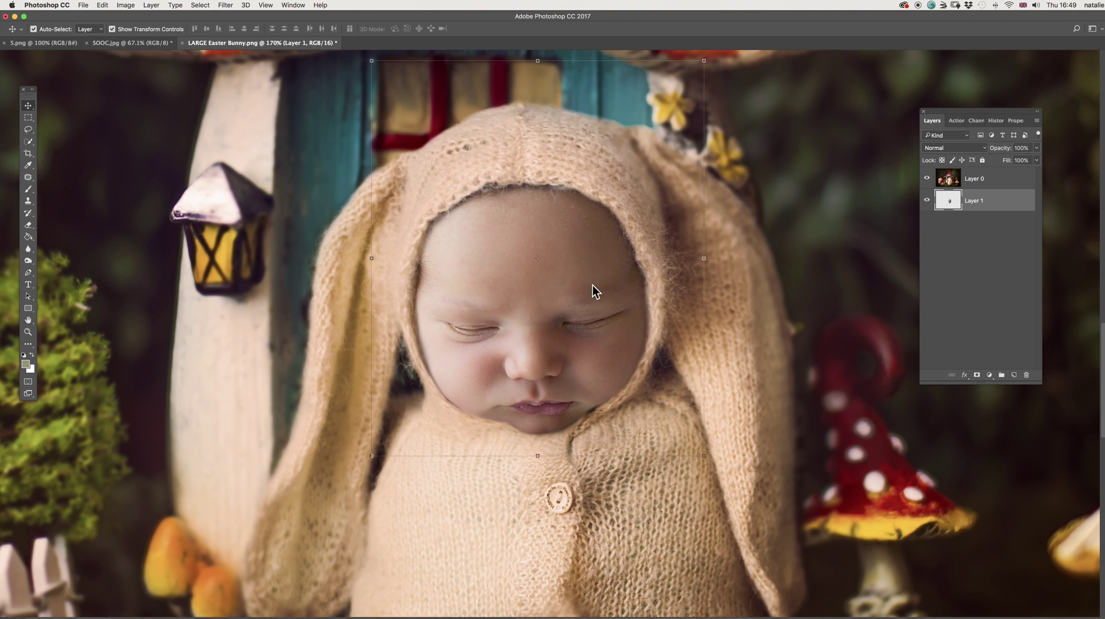
pyautogui.press('Down')
pyautogui.press('Down')
pyautogui.press('Down')
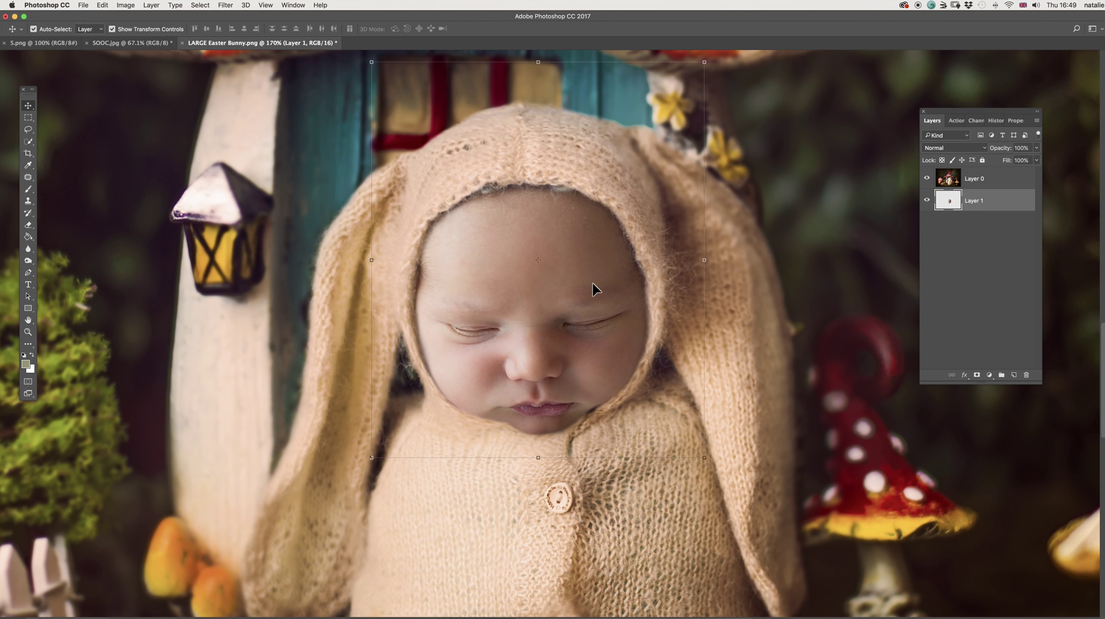
pyautogui.press('Down')
pyautogui.press('Down')
pyautogui.press('Down')
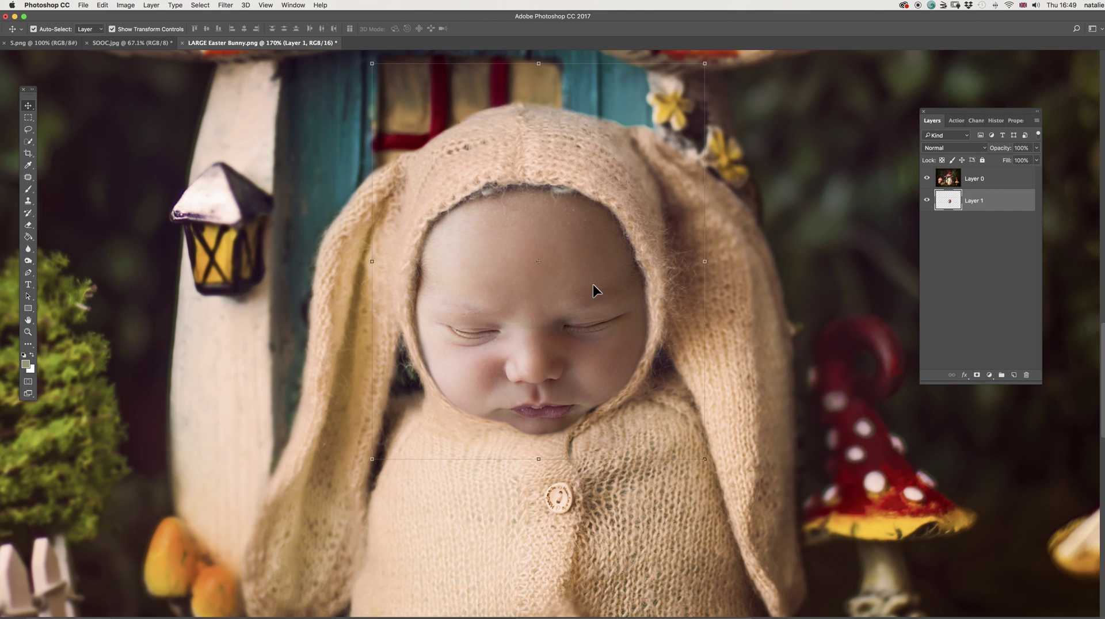
pyautogui.press('Down')
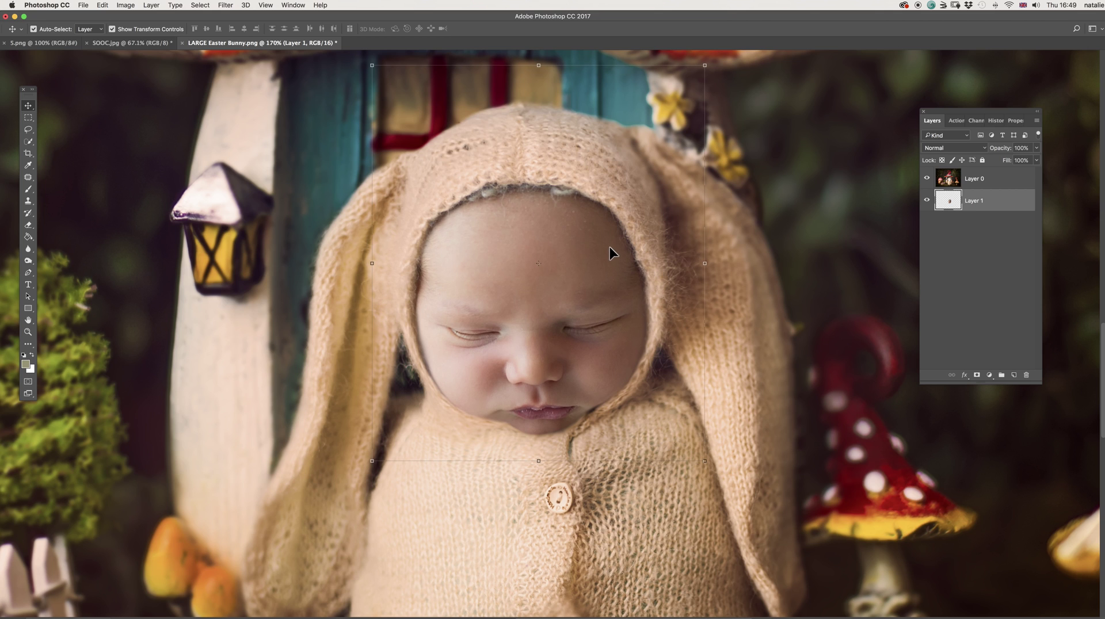
pyautogui.press('Right')
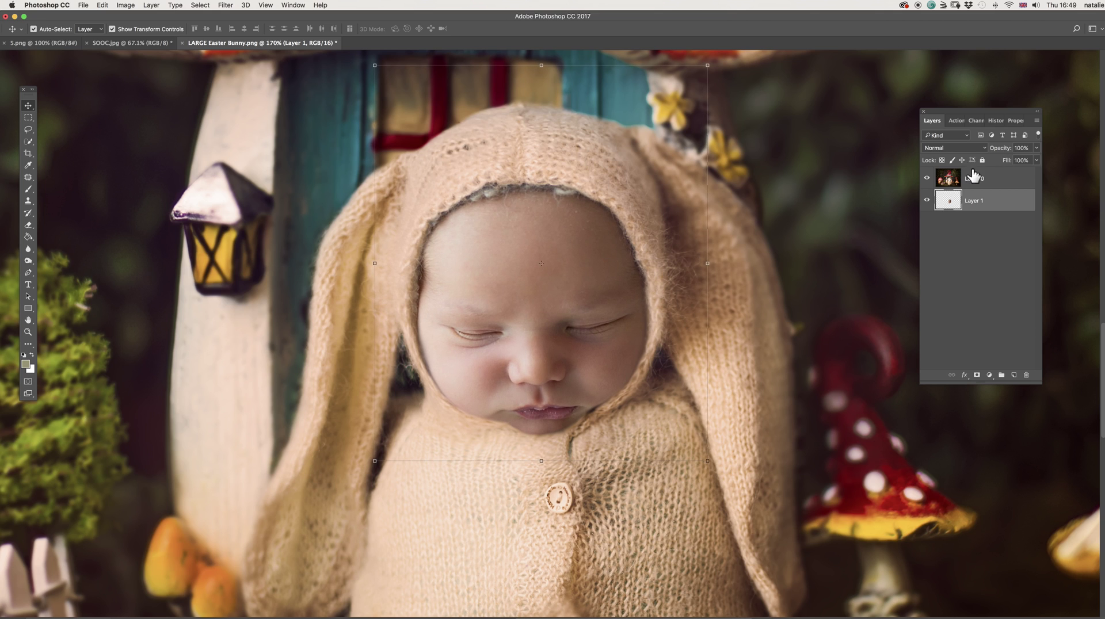
pyautogui.click(1003, 182)
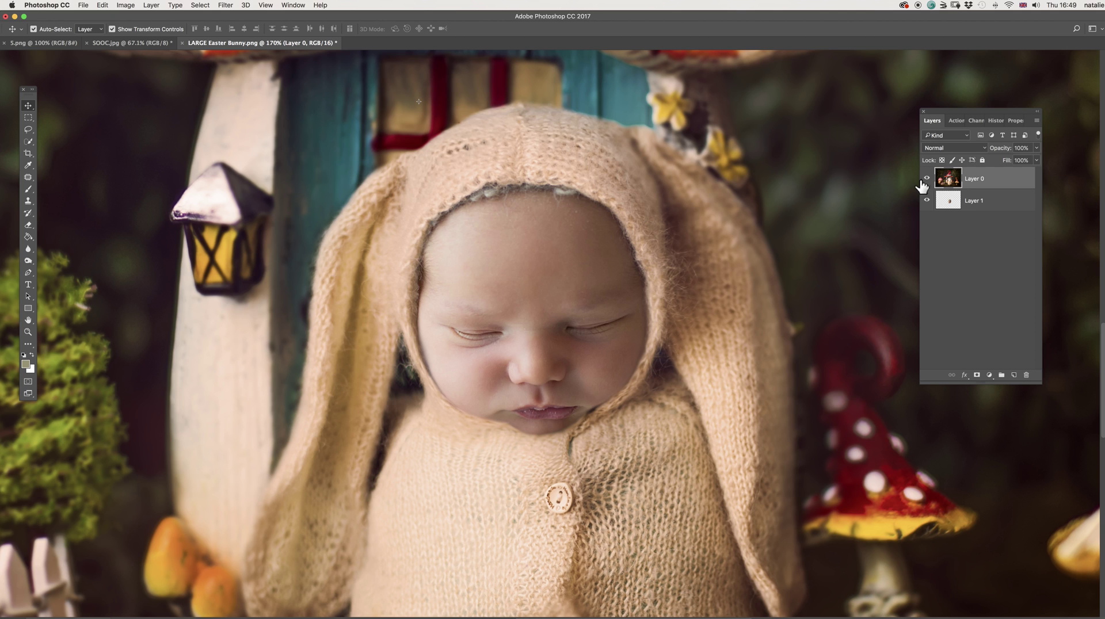
pyautogui.click(926, 179)
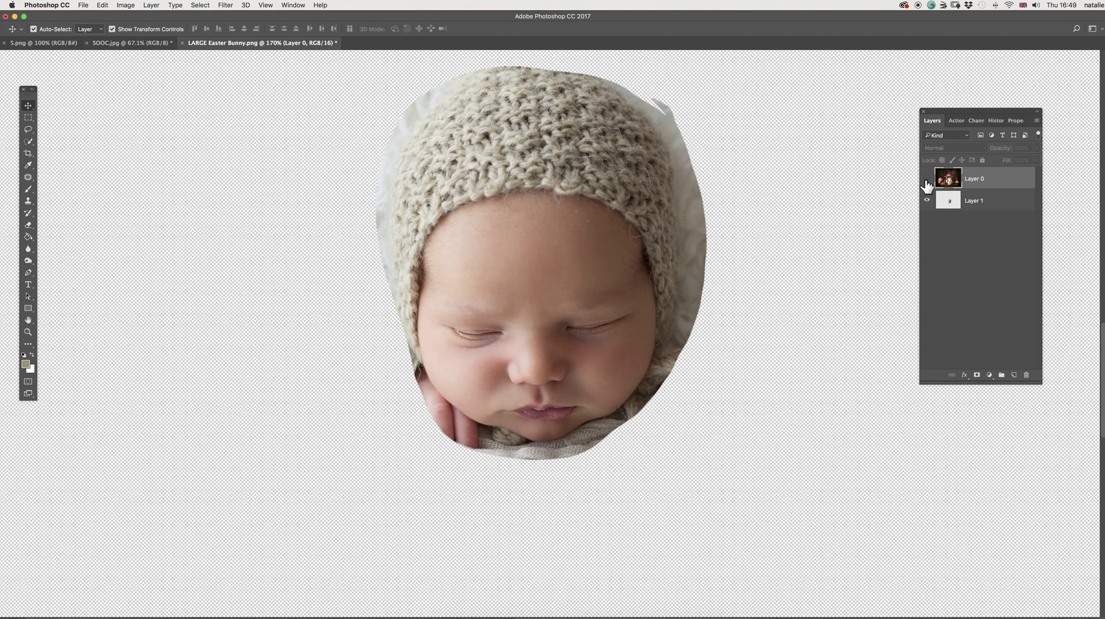
# Step: Show Layer 0 again and Liquify Layer 1, pushing the face outline into a new shape
pyautogui.click(926, 179)
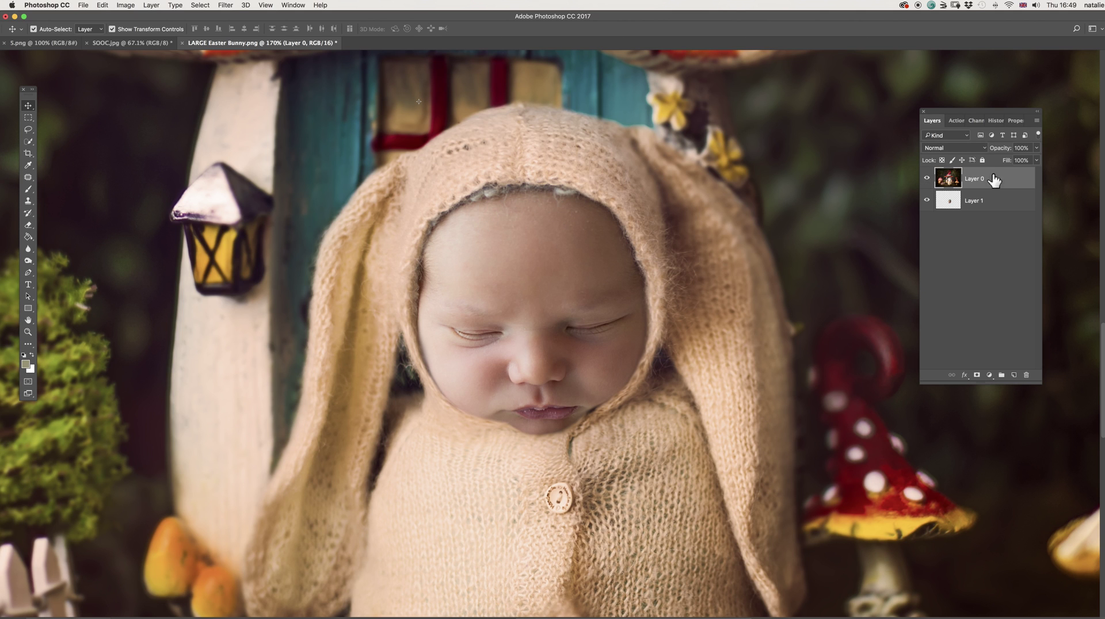
pyautogui.click(999, 204)
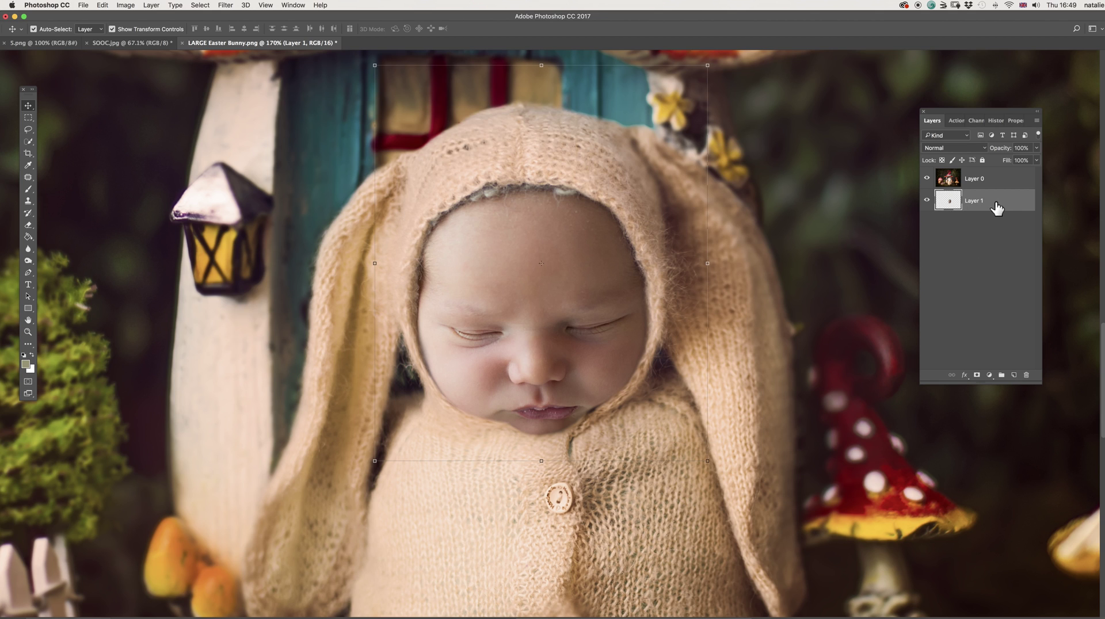
pyautogui.click(225, 5)
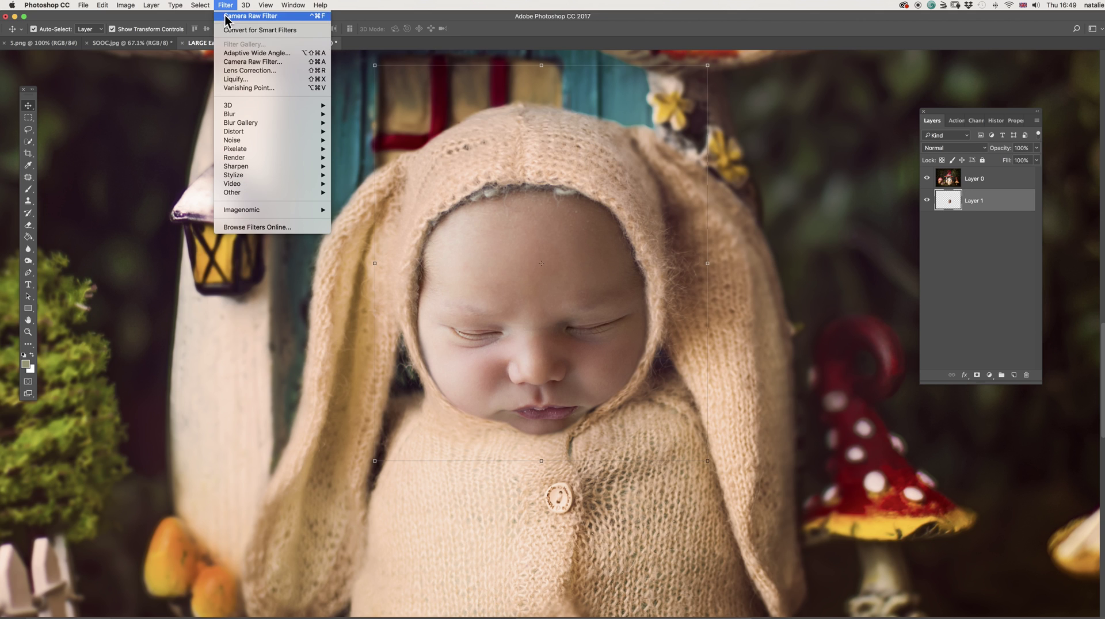
pyautogui.click(245, 81)
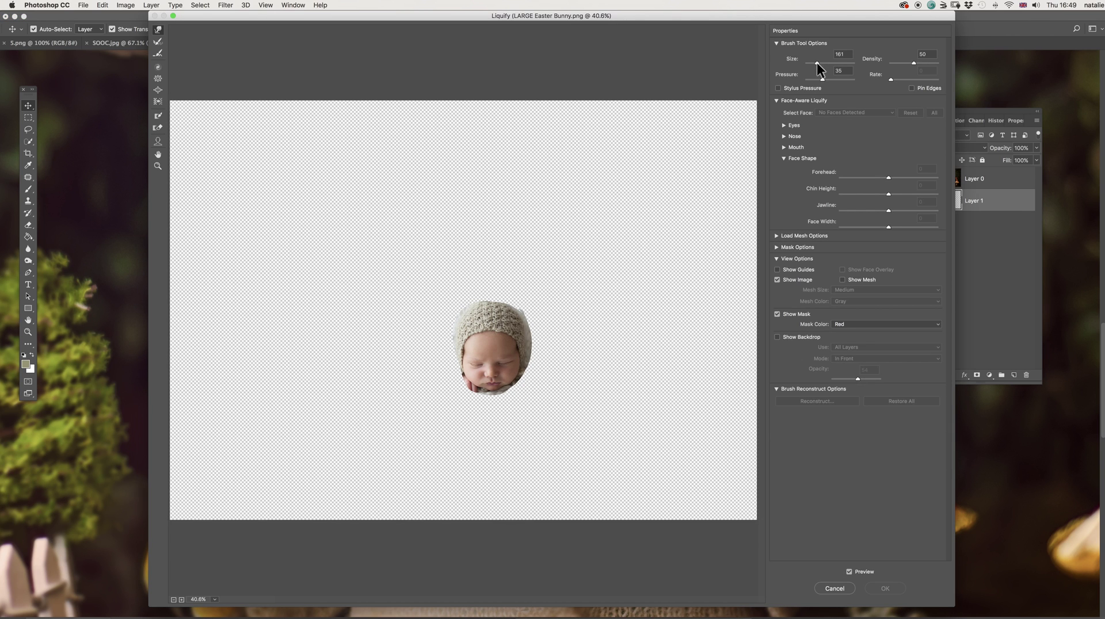
pyautogui.moveTo(820, 63); pyautogui.dragTo(821, 63)
pyautogui.scroll(3, 518, 345)
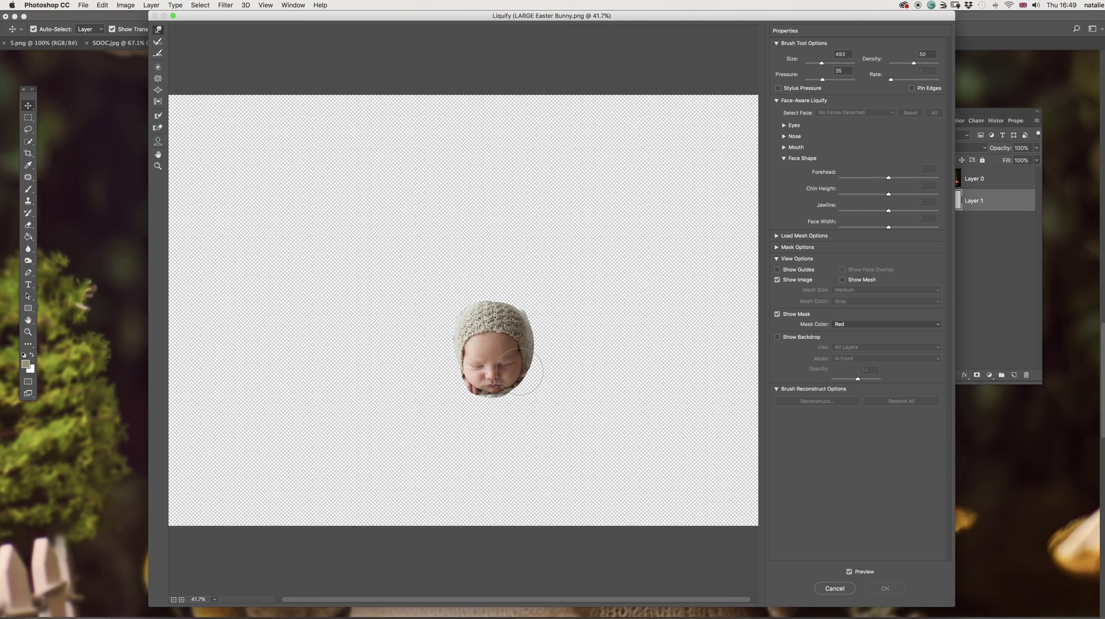
pyautogui.scroll(2, 515, 384)
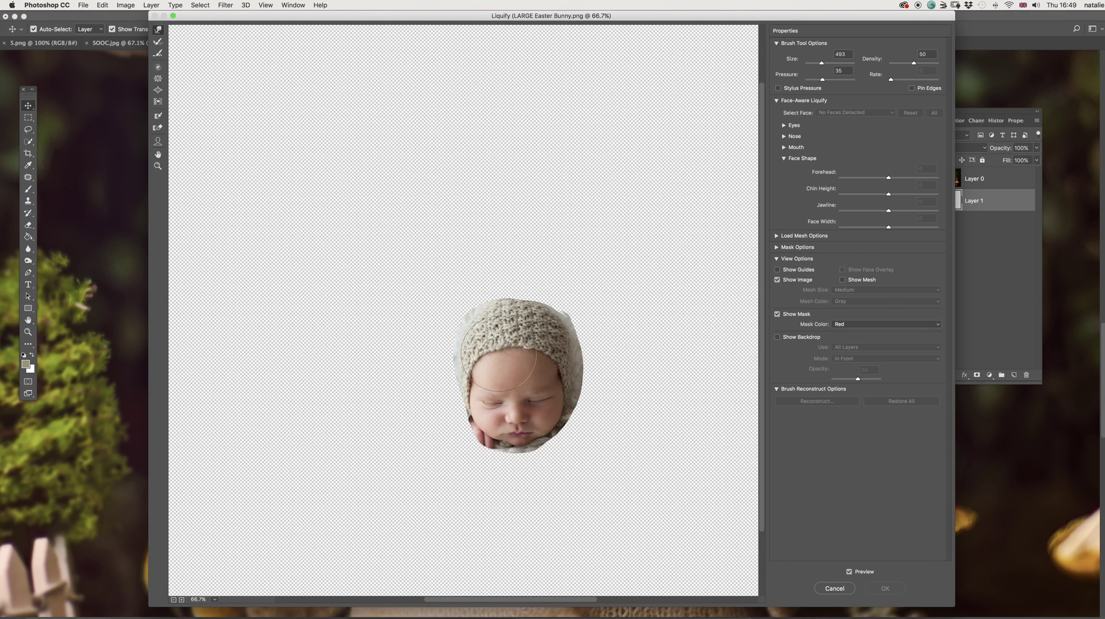
pyautogui.moveTo(517, 362); pyautogui.dragTo(530, 356)
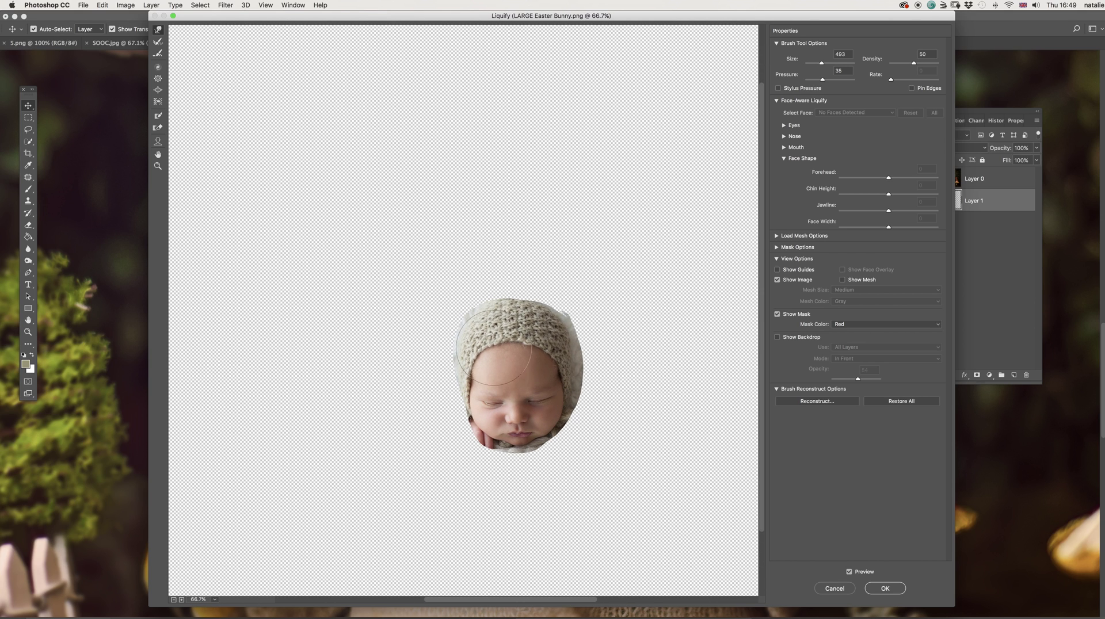
pyautogui.click(886, 589)
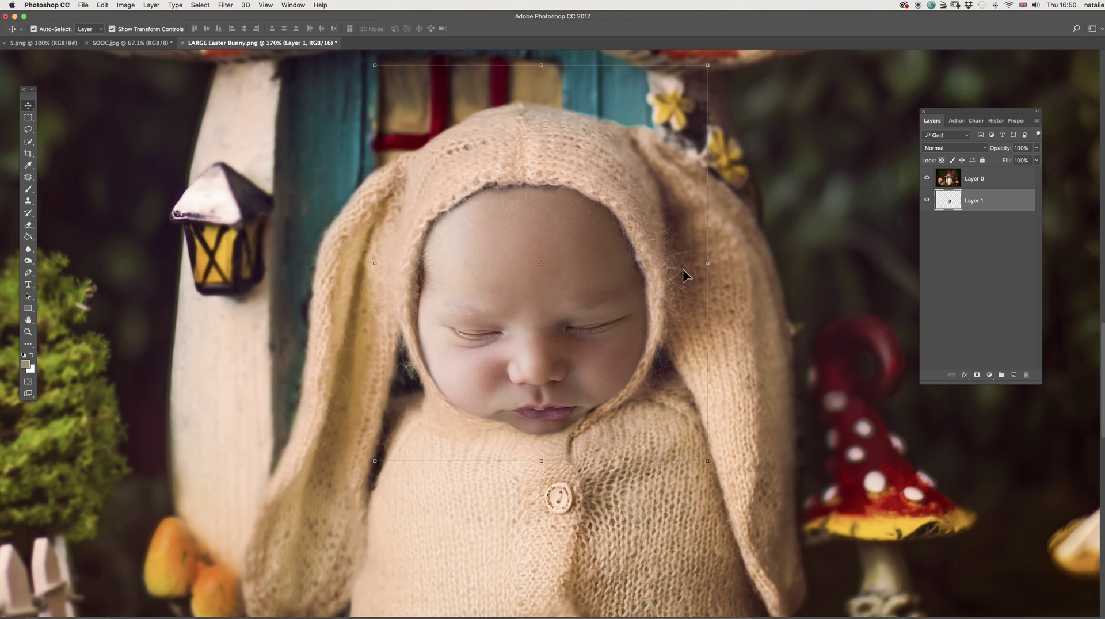
# Step: Nudge the face layer three pixels up and one pixel left
pyautogui.press('Up')
pyautogui.press('Up')
pyautogui.press('Up')
pyautogui.press('Up')
pyautogui.press('Up')
pyautogui.press('Up')
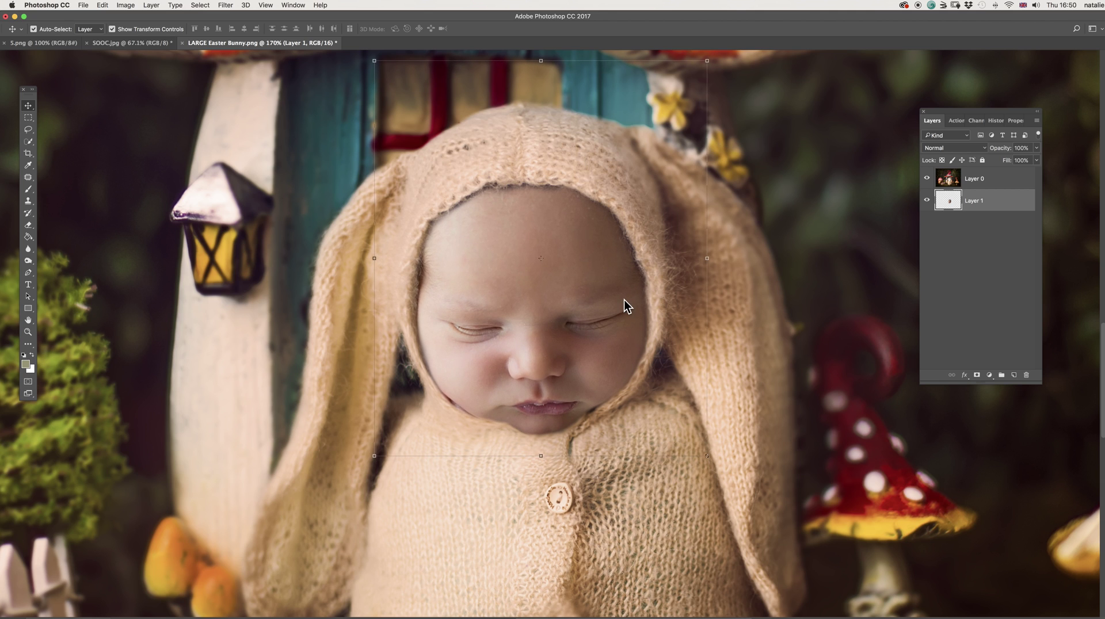
pyautogui.press('Left')
pyautogui.press('Left')
pyautogui.press('Up')
pyautogui.press('Up')
pyautogui.press('Up')
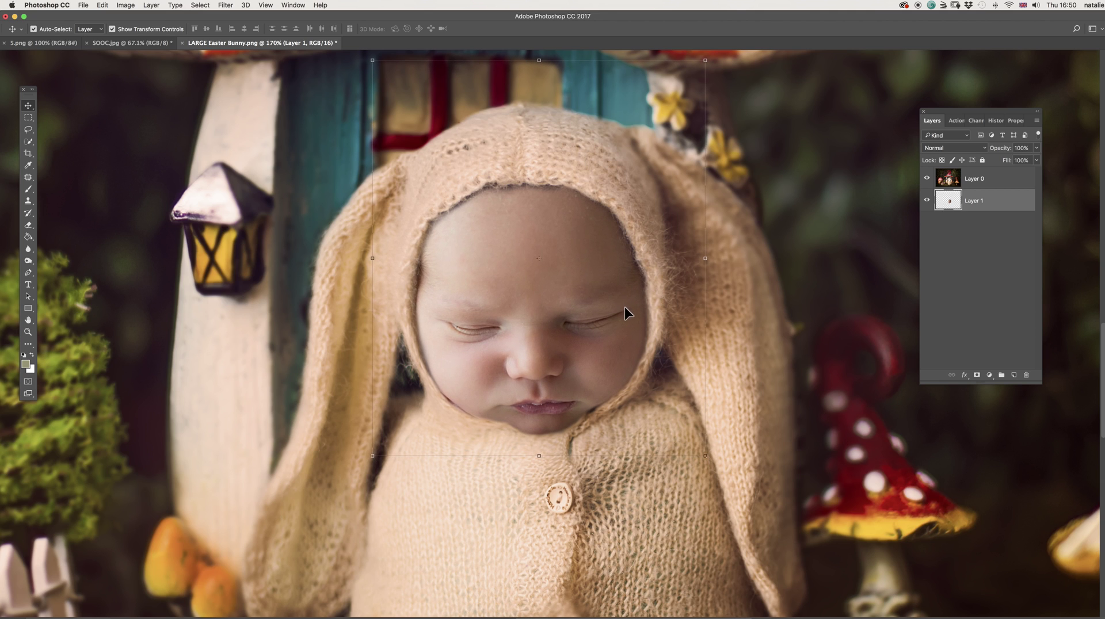
pyautogui.press('Up')
pyautogui.press('Up')
pyautogui.click(995, 179)
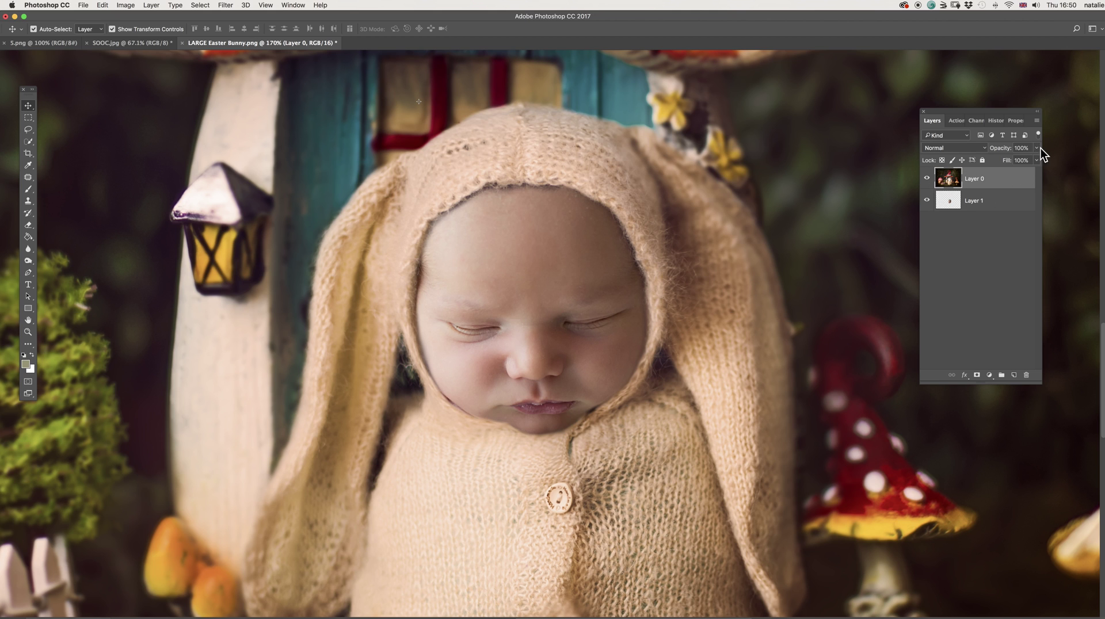
pyautogui.moveTo(1030, 159); pyautogui.dragTo(1027, 159)
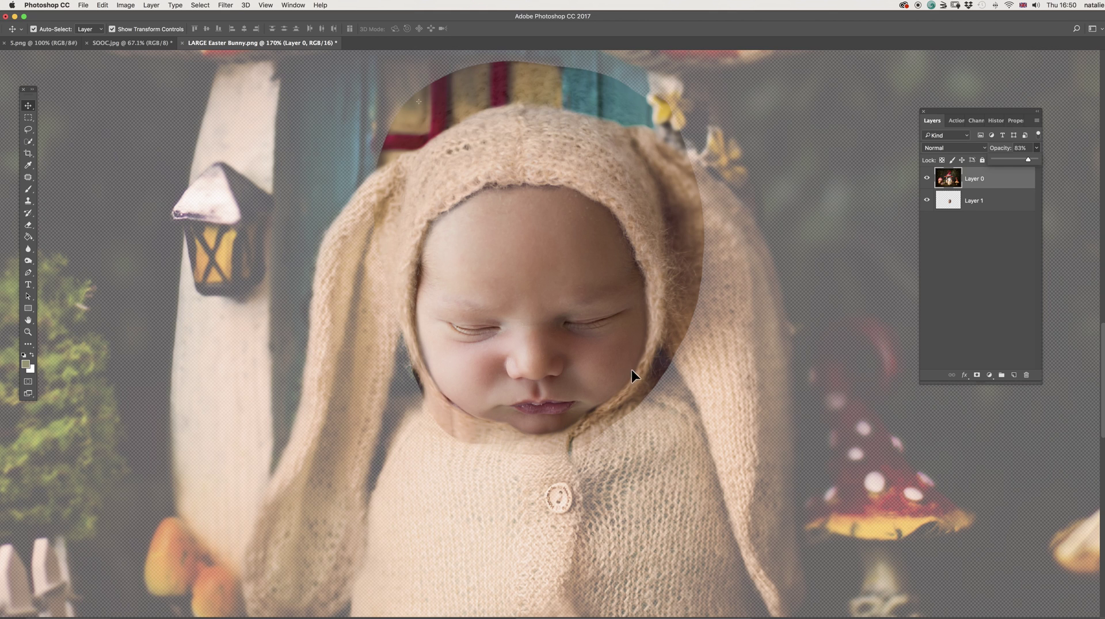
pyautogui.moveTo(1027, 159); pyautogui.dragTo(1035, 159)
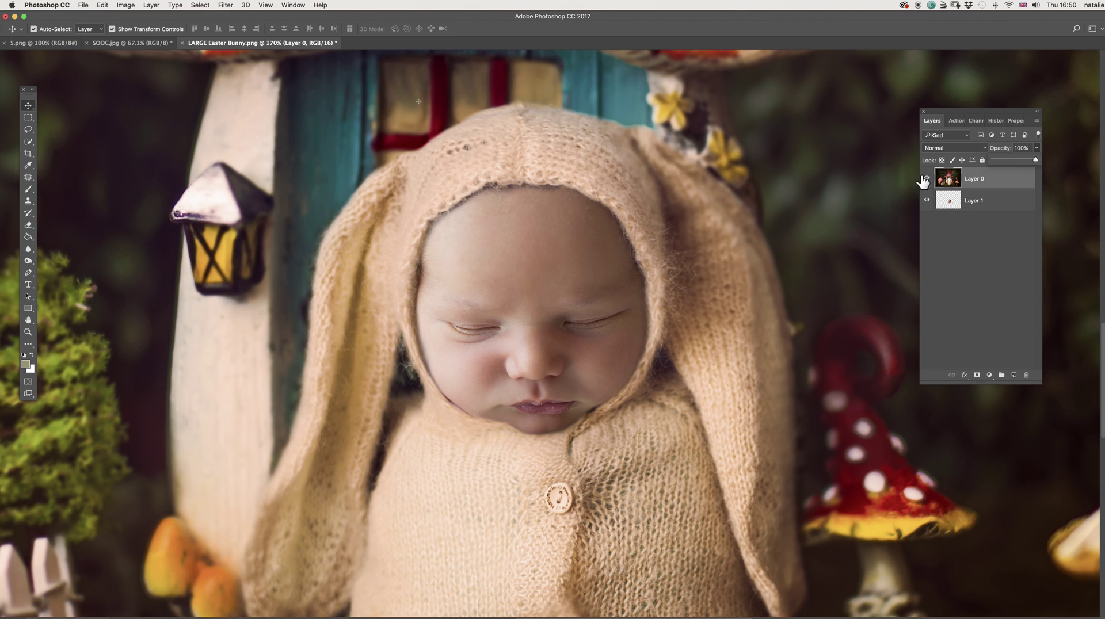
pyautogui.click(927, 200)
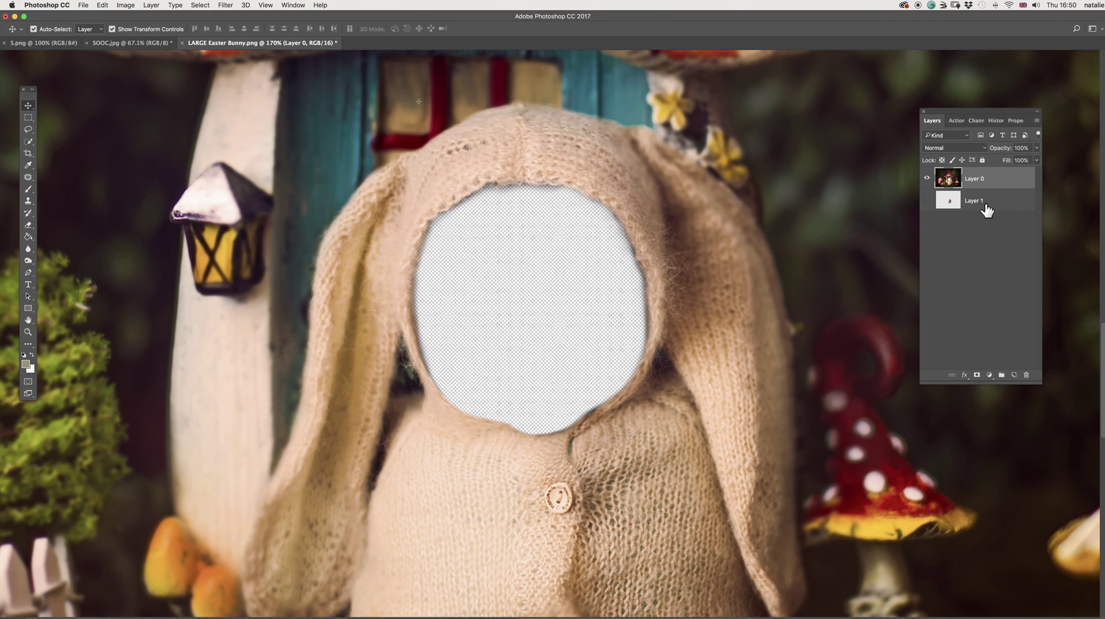
pyautogui.click(926, 200)
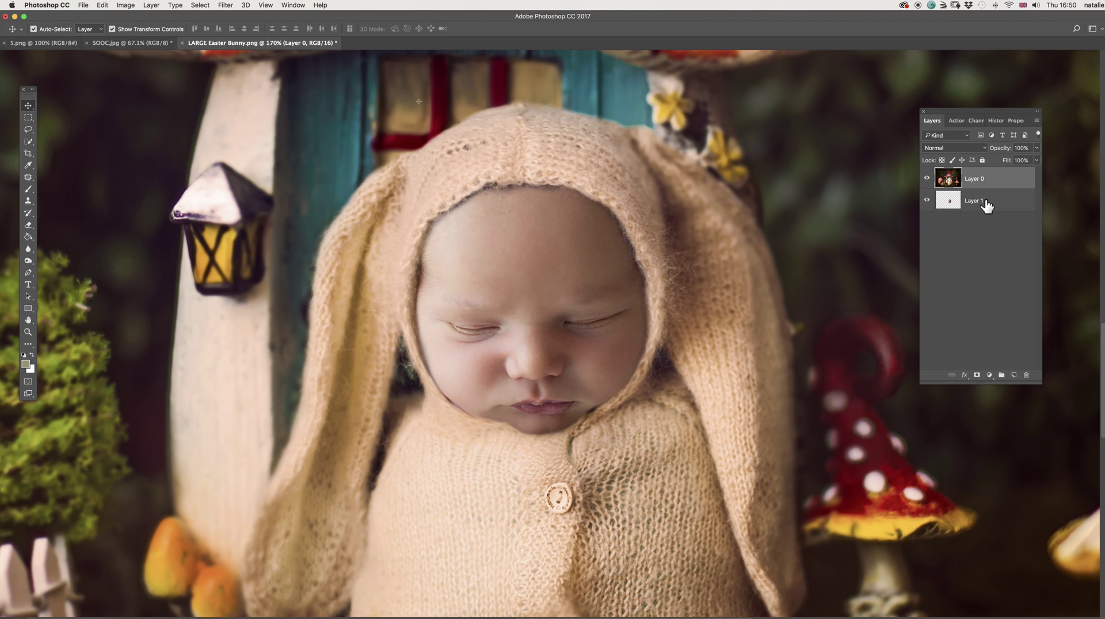
pyautogui.click(225, 5)
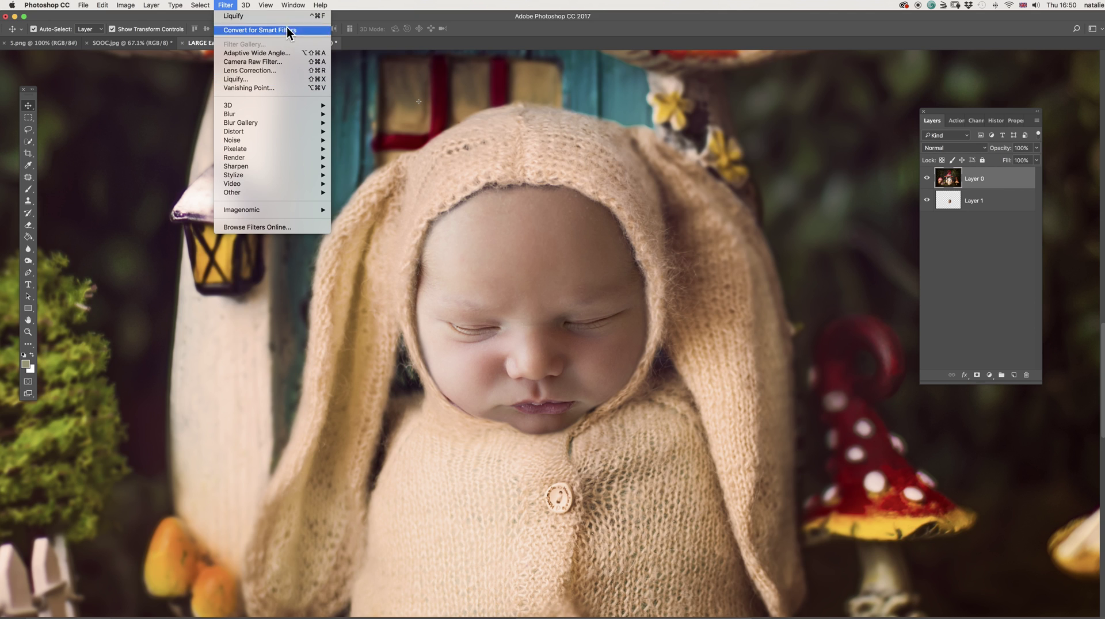
# Step: Open Liquify on the bunny-hood layer, zoomed and centred on the empty face opening
pyautogui.click(289, 78)
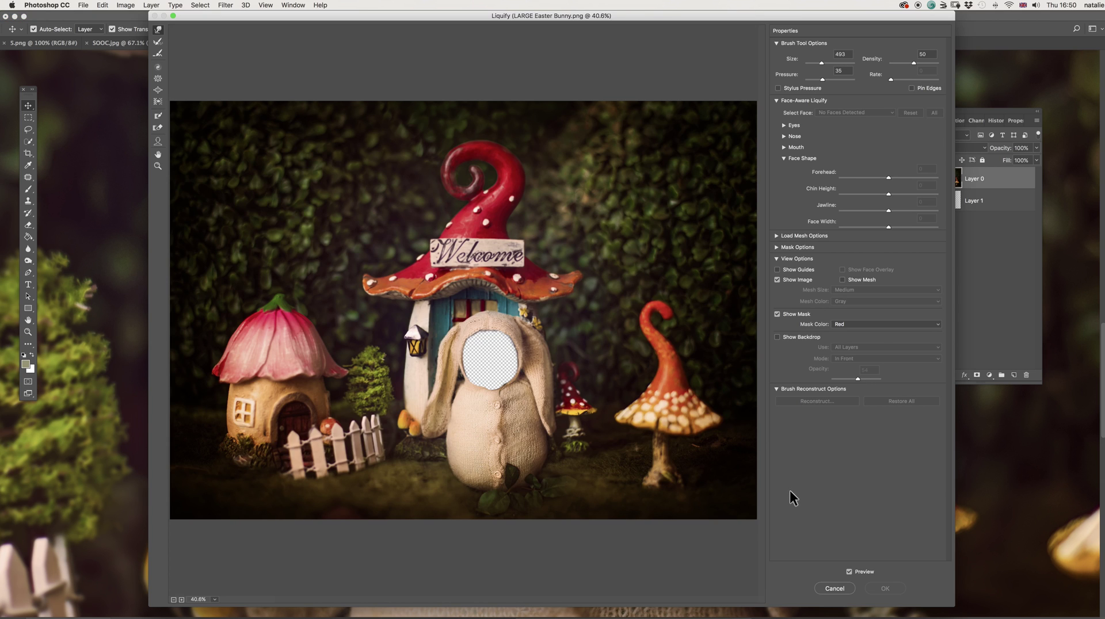
pyautogui.scroll(5, 495, 377)
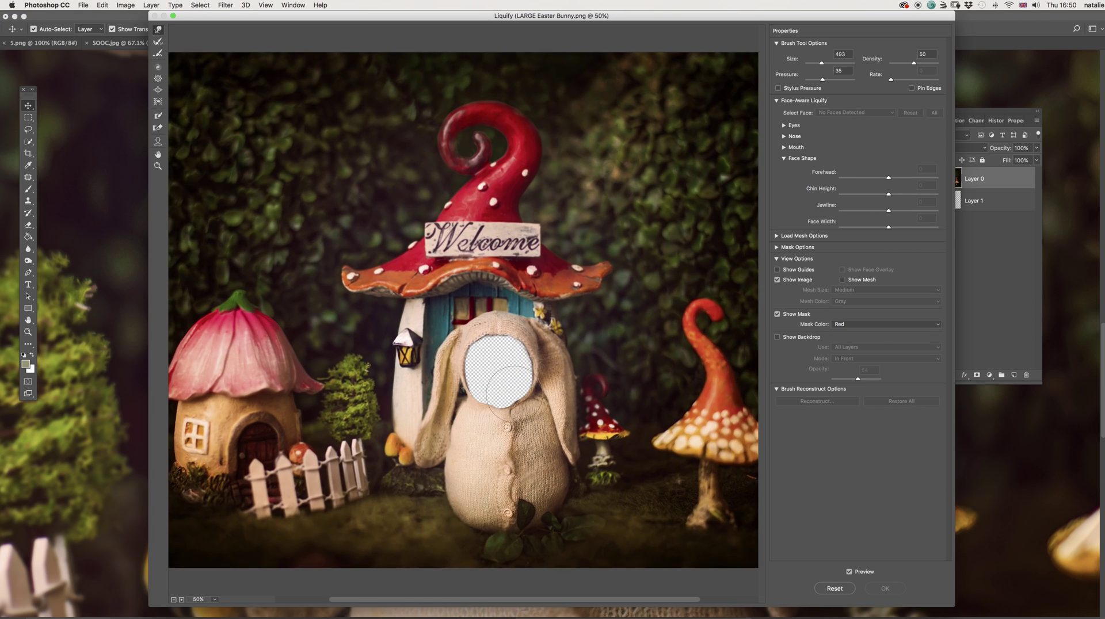
pyautogui.scroll(3, 538, 426)
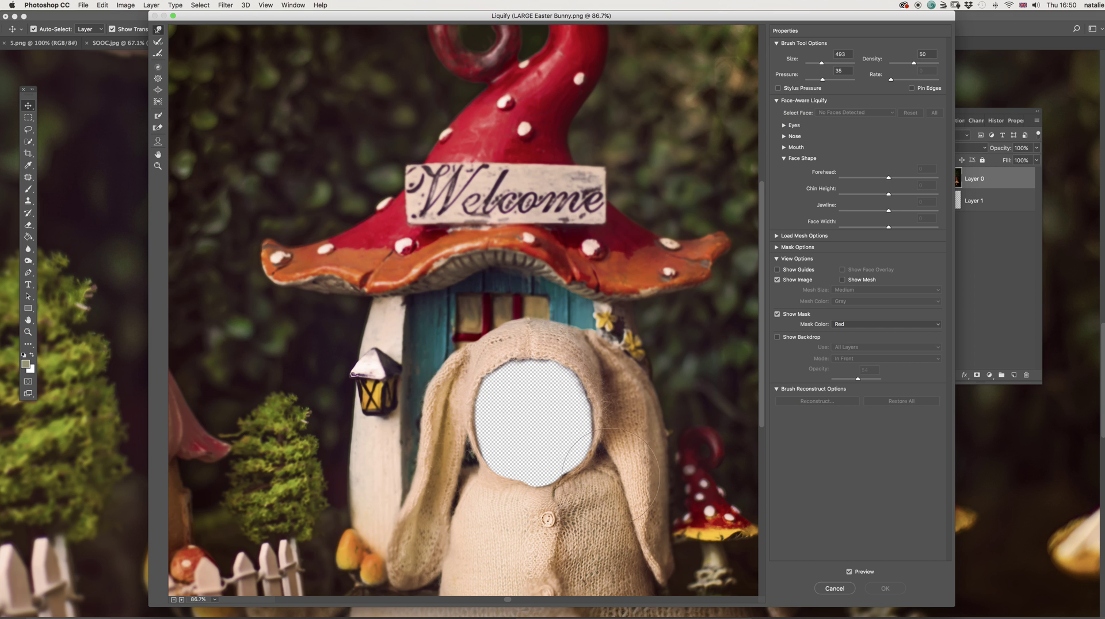
pyautogui.moveTo(626, 487); pyautogui.dragTo(570, 371)
pyautogui.scroll(1, 570, 371)
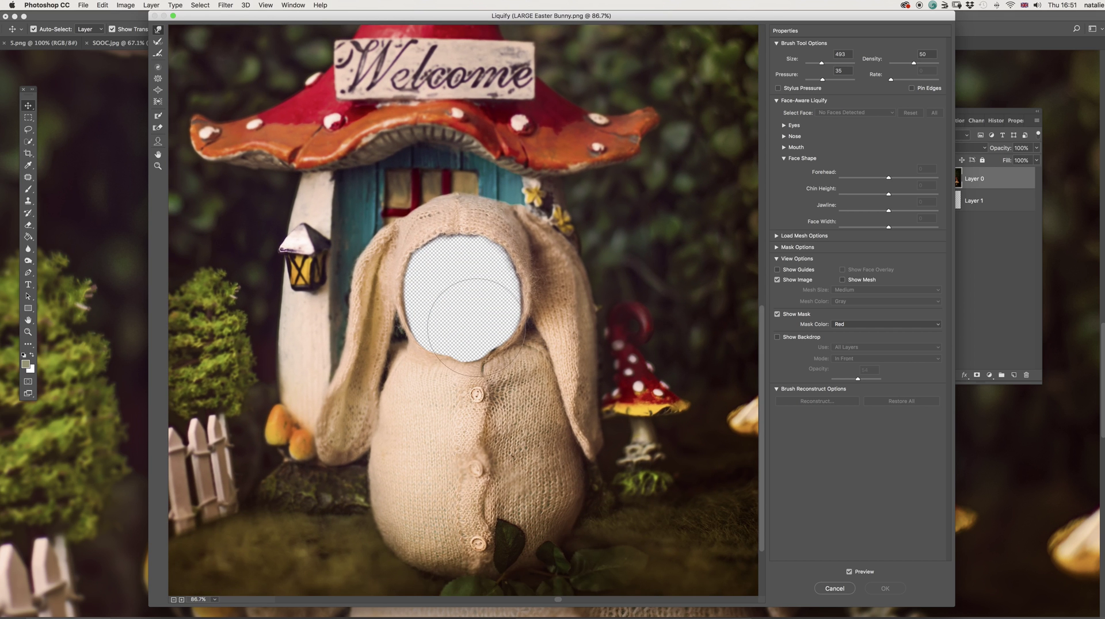
pyautogui.scroll(4, 472, 313)
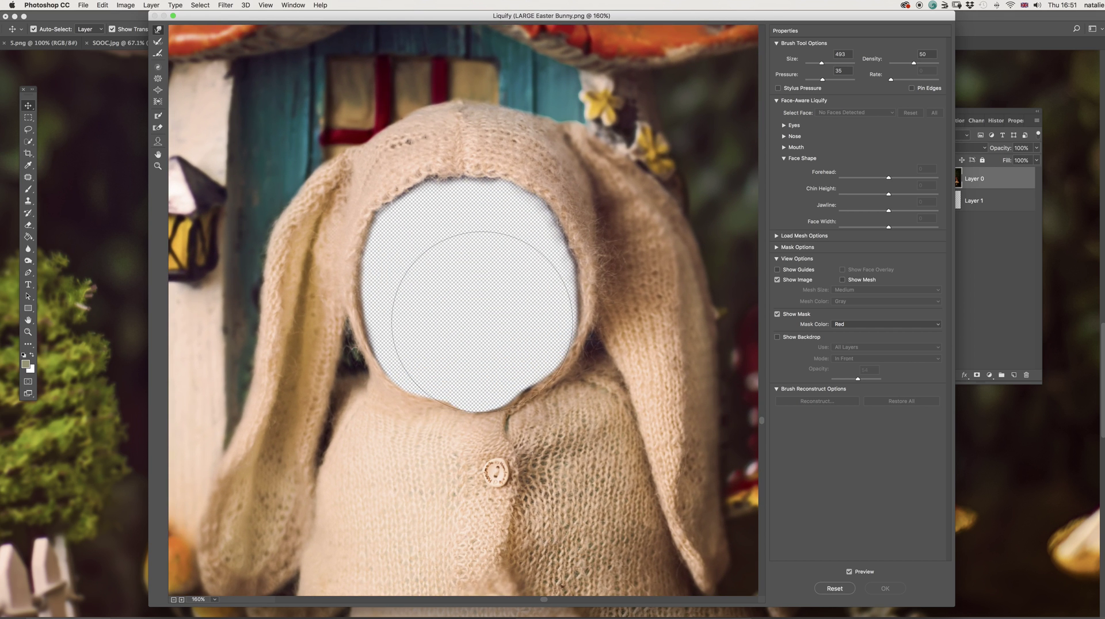
pyautogui.scroll(2, 473, 316)
pyautogui.scroll(1, 553, 325)
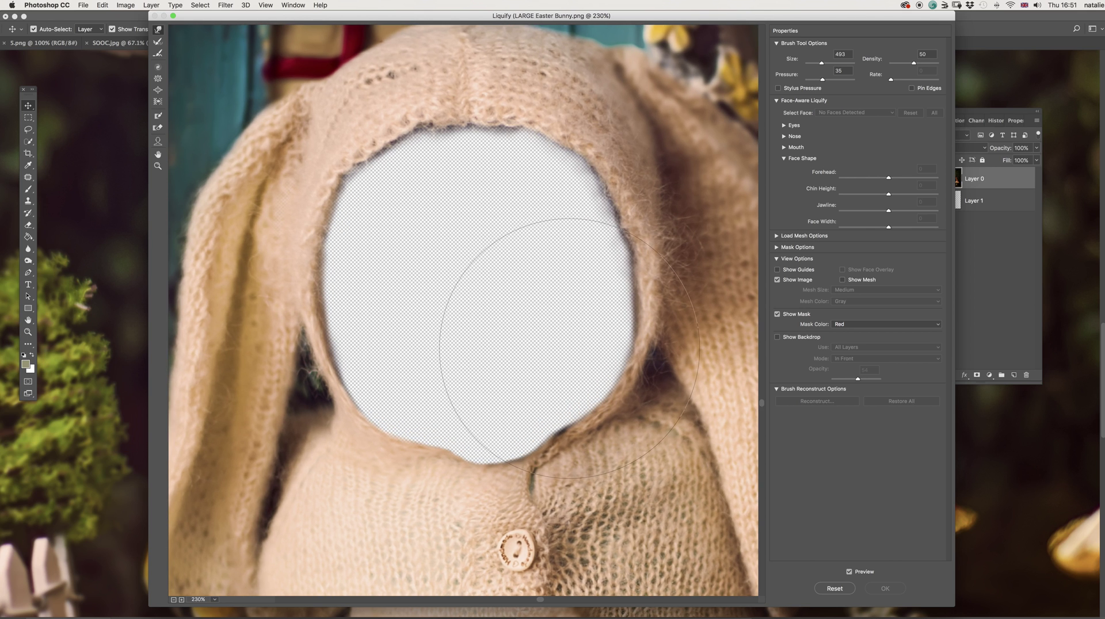
pyautogui.scroll(1, 544, 389)
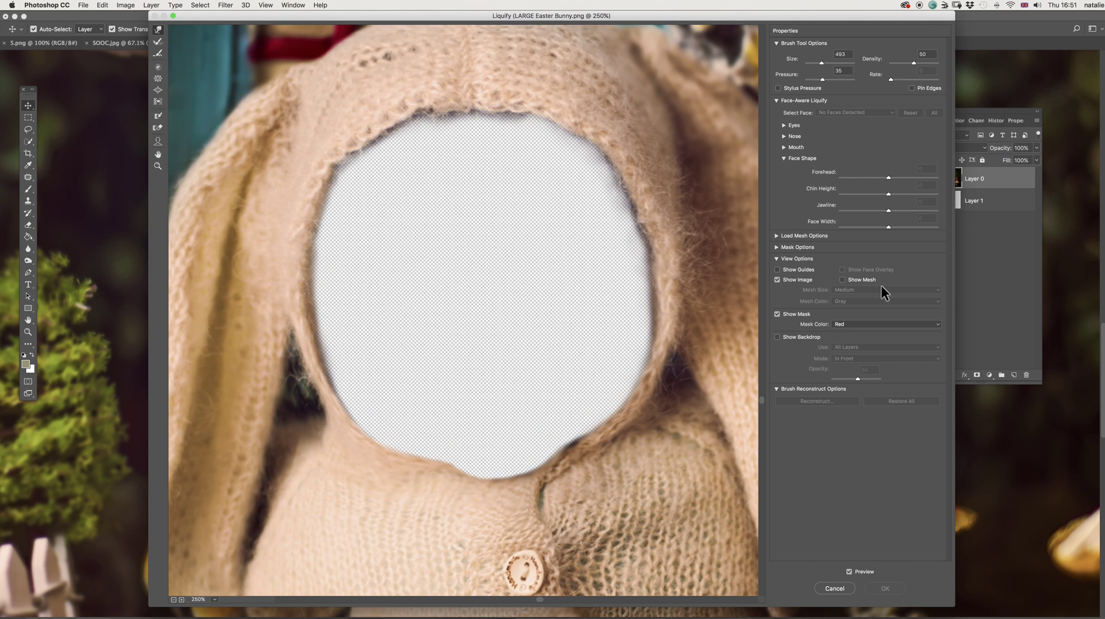
# Step: Turn on the Liquify backdrop using Layer 1 at about 57% opacity
pyautogui.click(778, 337)
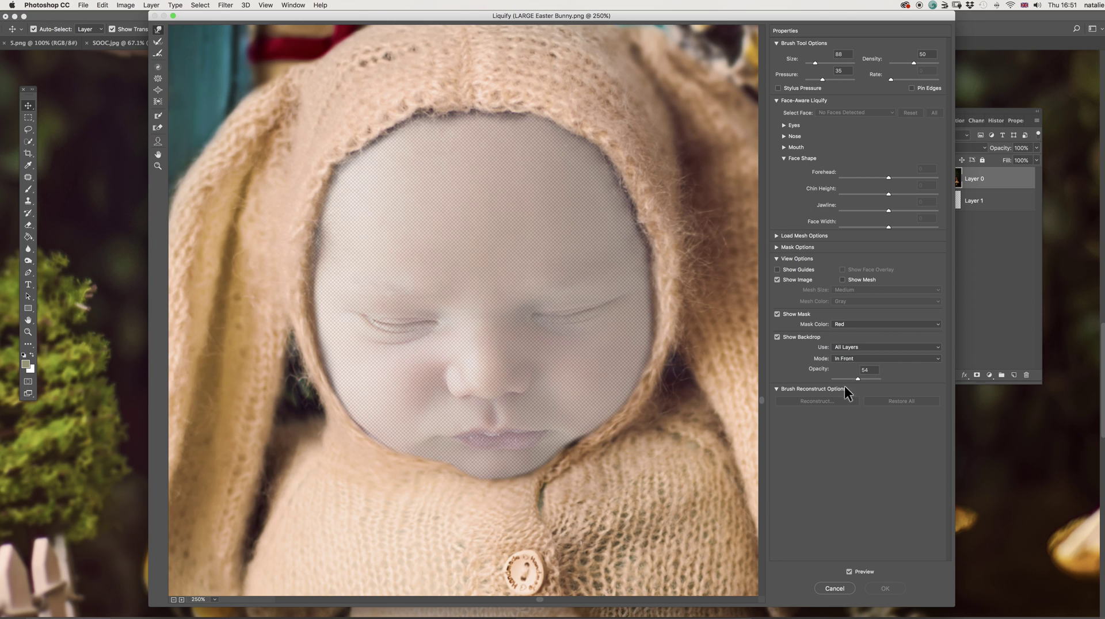
pyautogui.moveTo(857, 379)
pyautogui.mouseDown()
pyautogui.moveTo(819, 387)
pyautogui.moveTo(868, 385)
pyautogui.moveTo(820, 392)
pyautogui.moveTo(855, 392)
pyautogui.moveTo(833, 395)
pyautogui.moveTo(852, 392)
pyautogui.moveTo(848, 379)
pyautogui.mouseUp()
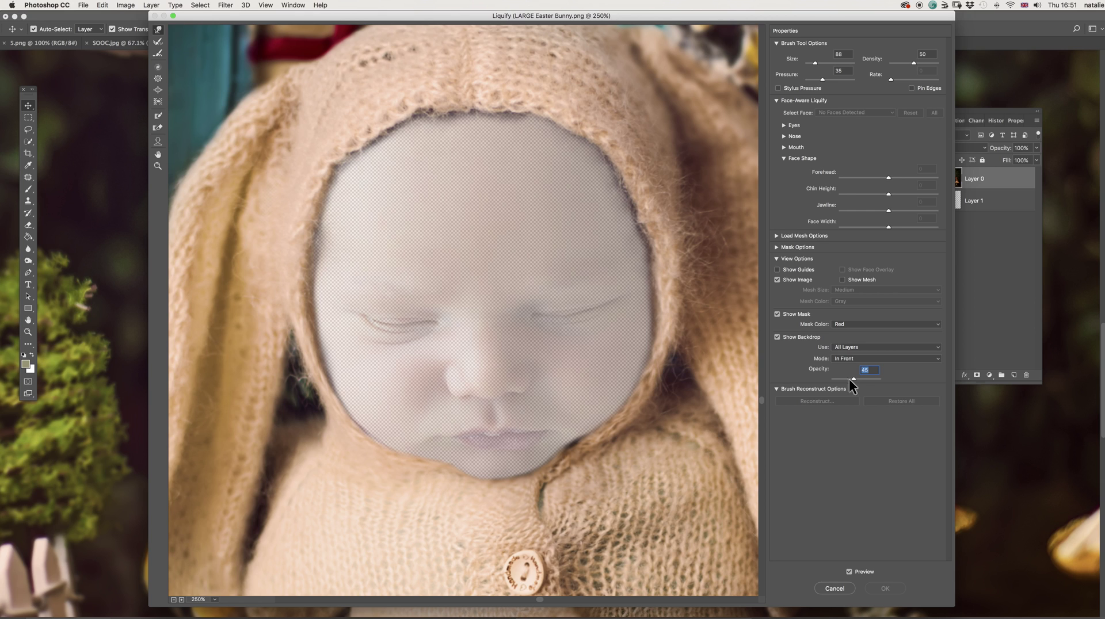
pyautogui.click(864, 347)
pyautogui.click(866, 351)
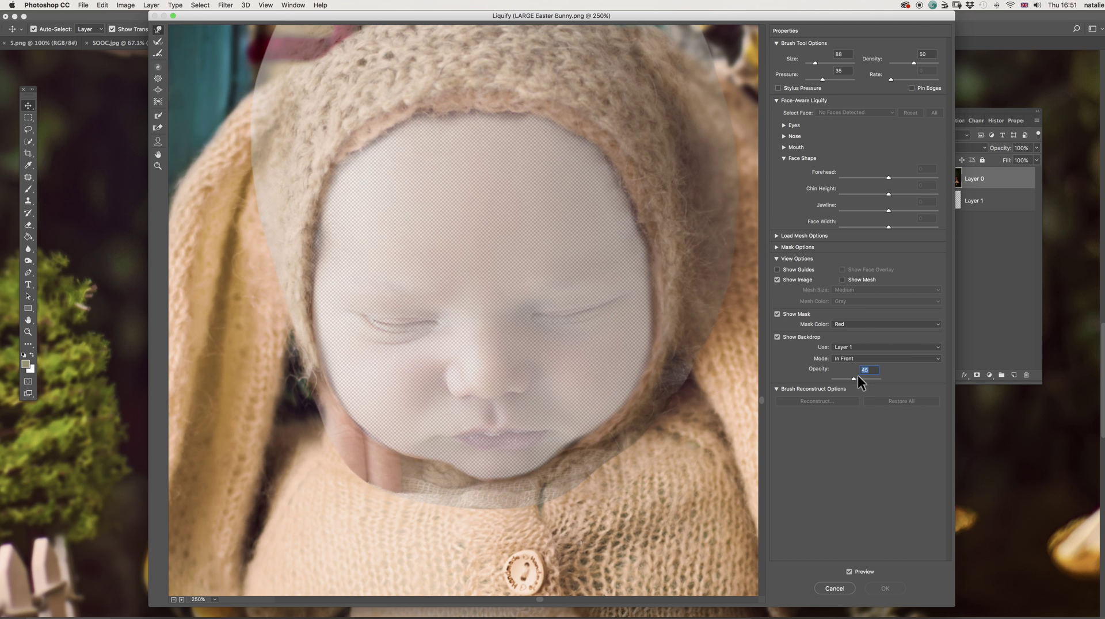
pyautogui.moveTo(853, 379)
pyautogui.mouseDown()
pyautogui.moveTo(830, 382)
pyautogui.moveTo(863, 392)
pyautogui.mouseUp()
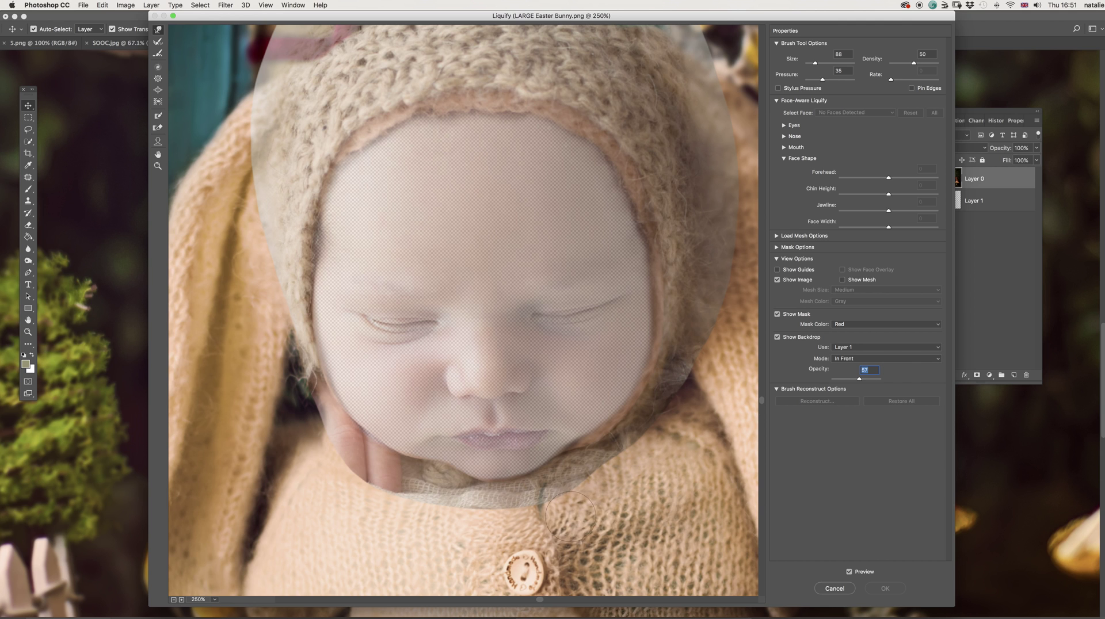
# Step: Zoom into the chin and nudge the hood edge inward with Forward Warp
pyautogui.scroll(3, 542, 515)
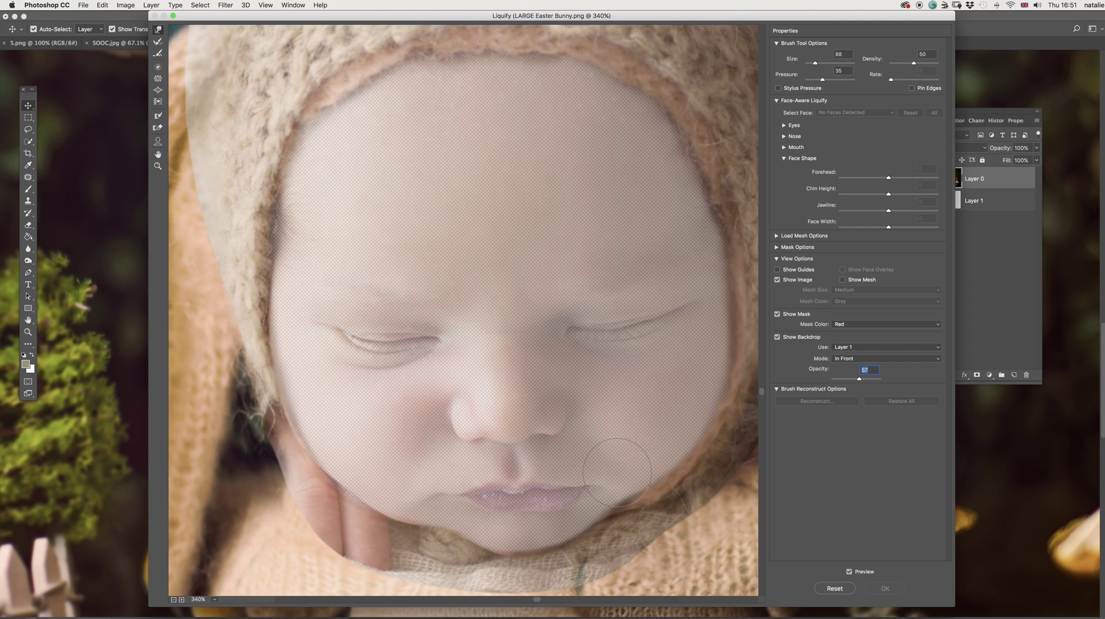
pyautogui.scroll(1, 611, 462)
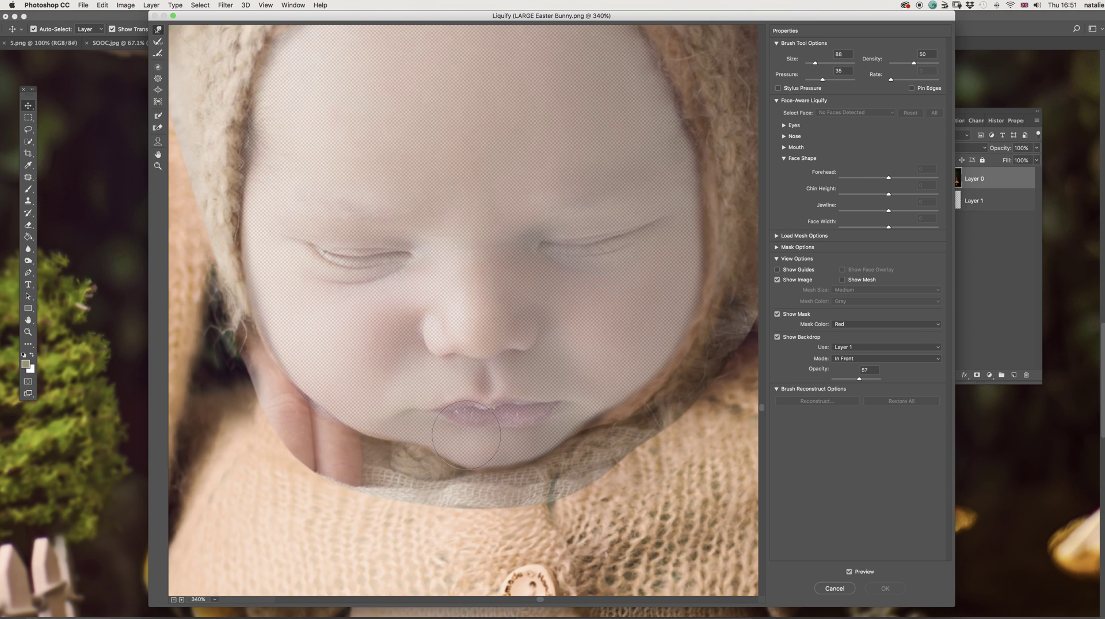
pyautogui.scroll(1, 403, 247)
pyautogui.scroll(-1, 582, 375)
pyautogui.hscroll(1, 581, 375)
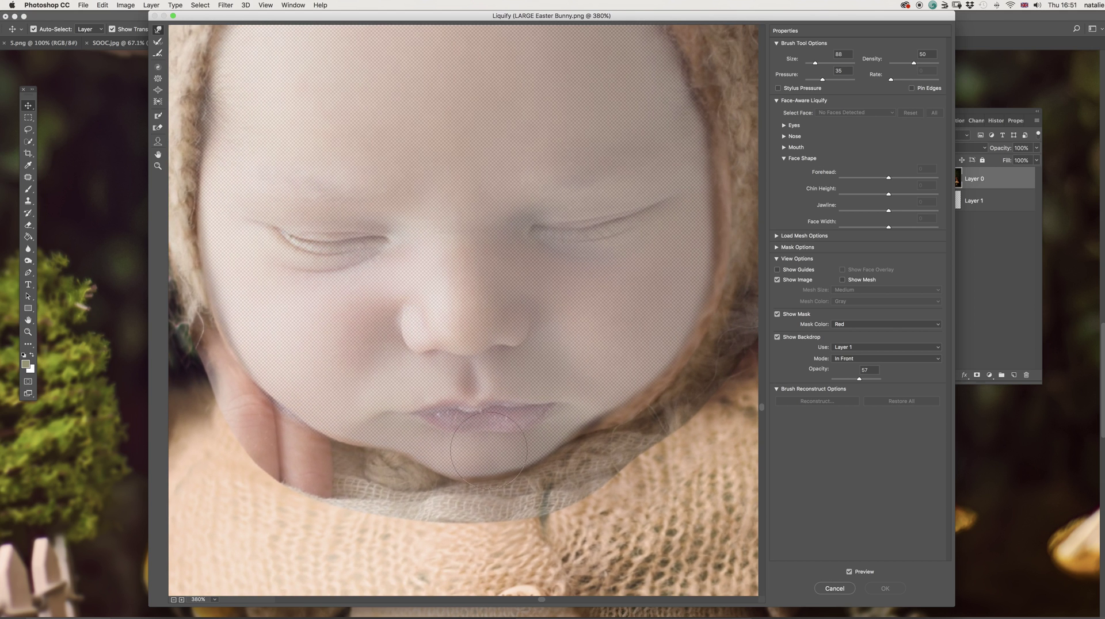
pyautogui.click(478, 465)
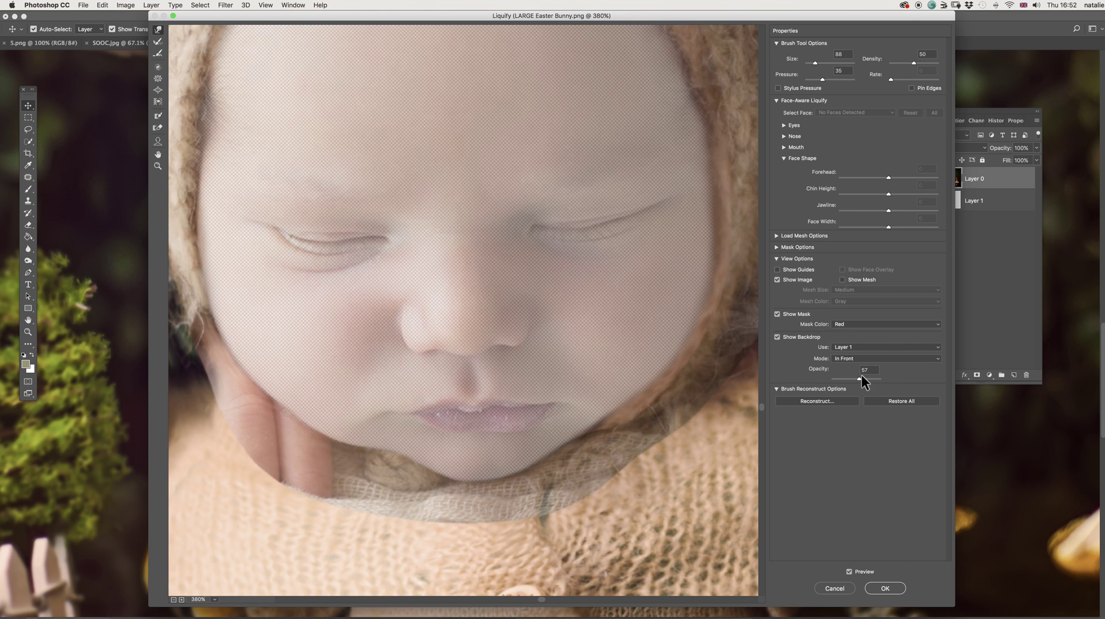
# Step: Push the hood contour along the right cheek, varying backdrop opacity to check the fit
pyautogui.moveTo(860, 375)
pyautogui.mouseDown()
pyautogui.moveTo(851, 375)
pyautogui.moveTo(865, 375)
pyautogui.mouseUp()
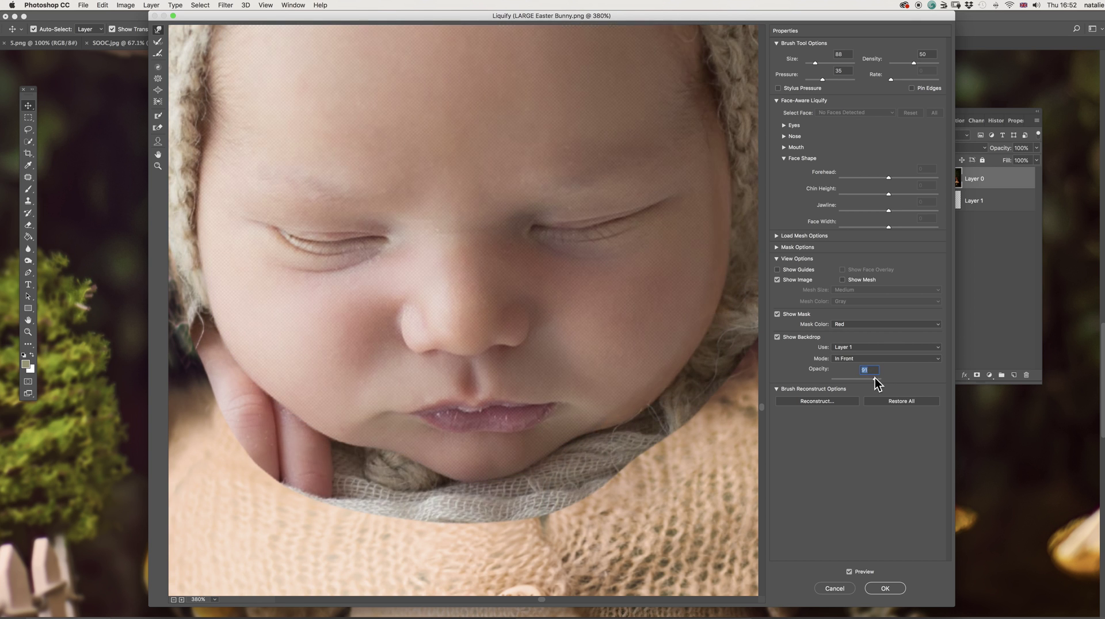
pyautogui.moveTo(875, 378); pyautogui.dragTo(869, 379)
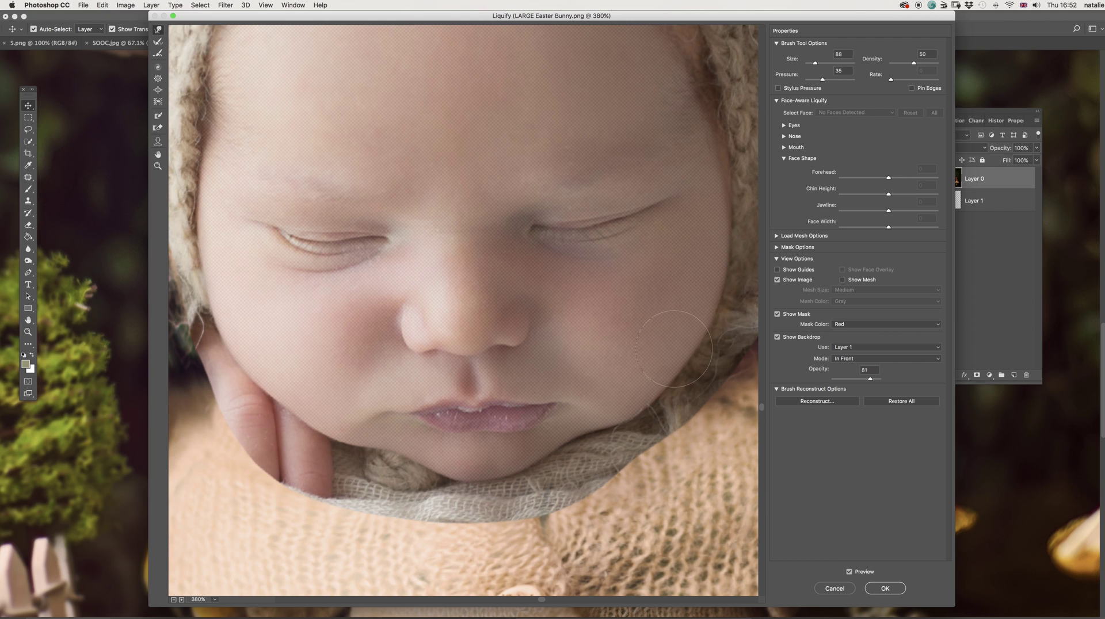
pyautogui.moveTo(674, 349); pyautogui.dragTo(632, 384)
pyautogui.moveTo(869, 377)
pyautogui.mouseDown()
pyautogui.moveTo(851, 378)
pyautogui.moveTo(864, 381)
pyautogui.mouseUp()
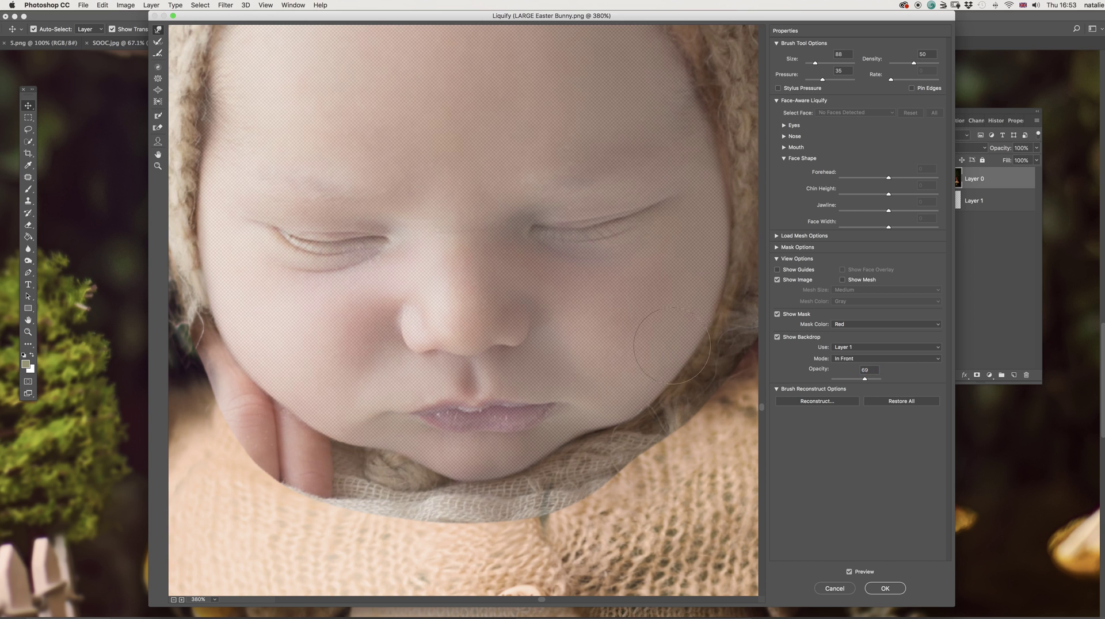
pyautogui.moveTo(865, 378)
pyautogui.mouseDown()
pyautogui.moveTo(850, 378)
pyautogui.moveTo(878, 380)
pyautogui.moveTo(837, 382)
pyautogui.moveTo(874, 386)
pyautogui.moveTo(839, 387)
pyautogui.moveTo(865, 388)
pyautogui.moveTo(855, 389)
pyautogui.mouseUp()
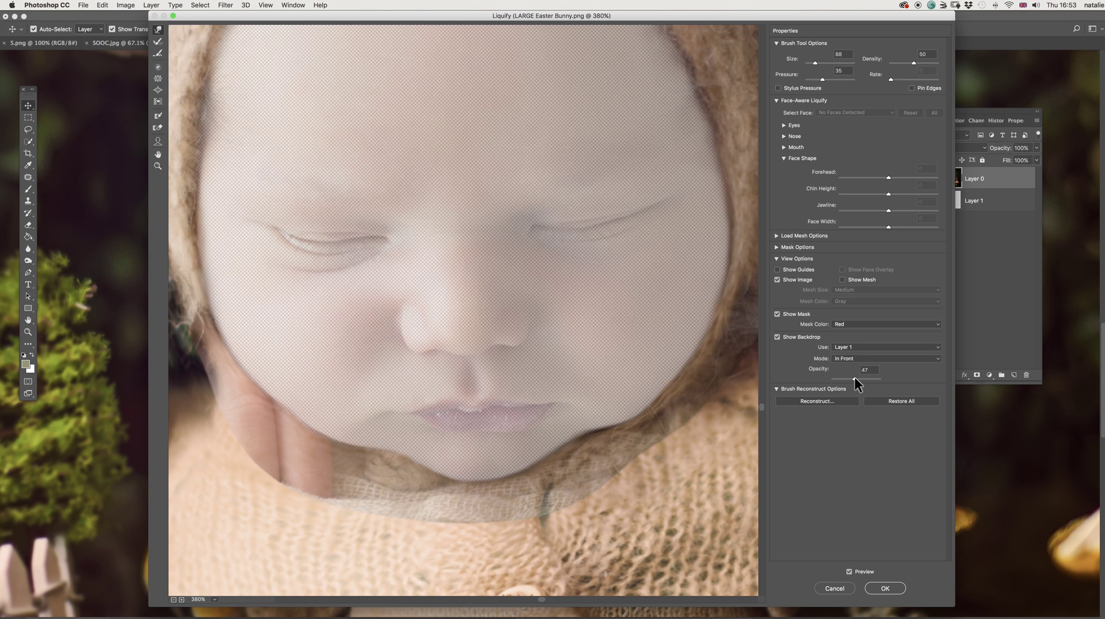
pyautogui.moveTo(855, 377)
pyautogui.mouseDown()
pyautogui.moveTo(881, 381)
pyautogui.moveTo(844, 382)
pyautogui.moveTo(870, 385)
pyautogui.moveTo(848, 367)
pyautogui.mouseUp()
# Step: Check the forehead edge with the backdrop at half strength, then apply the Liquify warp
pyautogui.moveTo(570, 288); pyautogui.dragTo(587, 402)
pyautogui.moveTo(854, 378)
pyautogui.mouseDown()
pyautogui.moveTo(874, 378)
pyautogui.moveTo(841, 380)
pyautogui.moveTo(878, 382)
pyautogui.moveTo(840, 388)
pyautogui.moveTo(872, 387)
pyautogui.moveTo(840, 389)
pyautogui.moveTo(860, 389)
pyautogui.mouseUp()
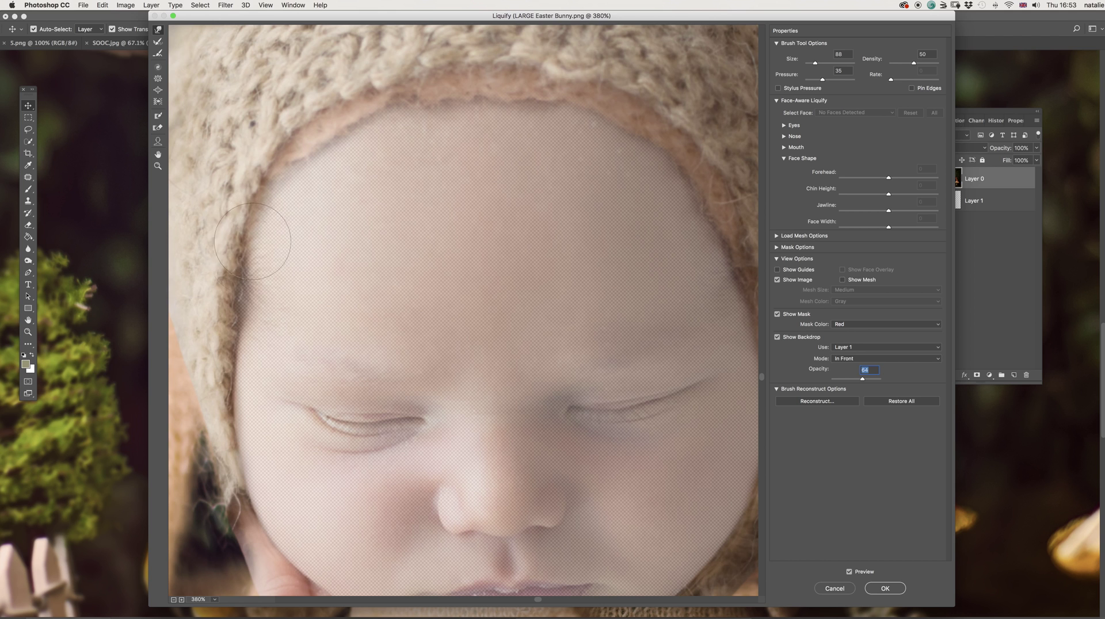
pyautogui.moveTo(860, 378); pyautogui.dragTo(841, 382)
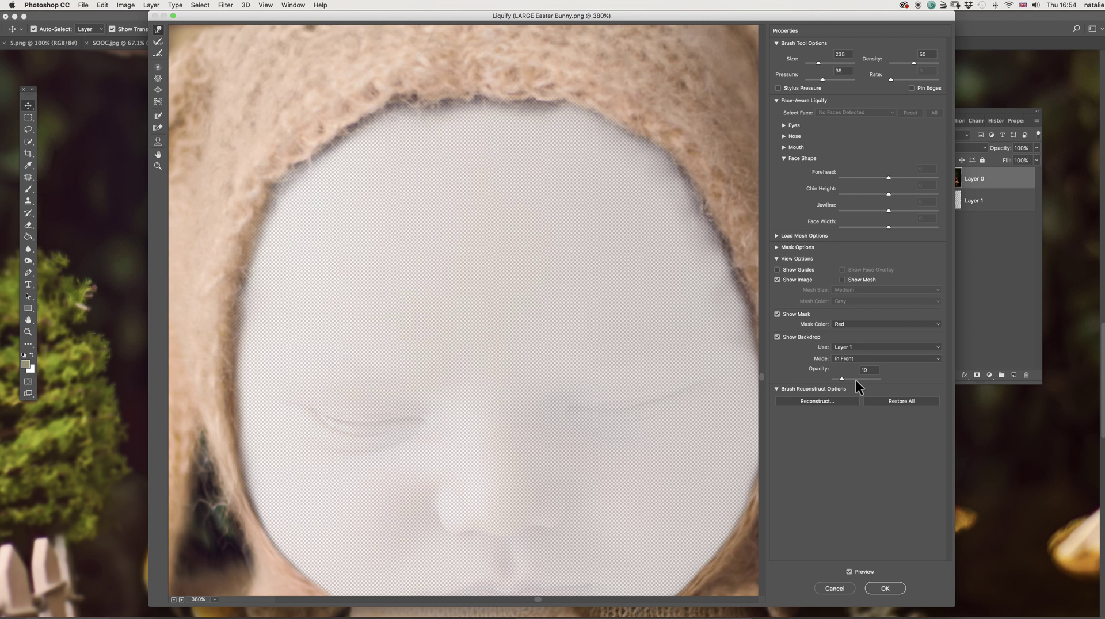
pyautogui.moveTo(840, 378); pyautogui.dragTo(863, 381)
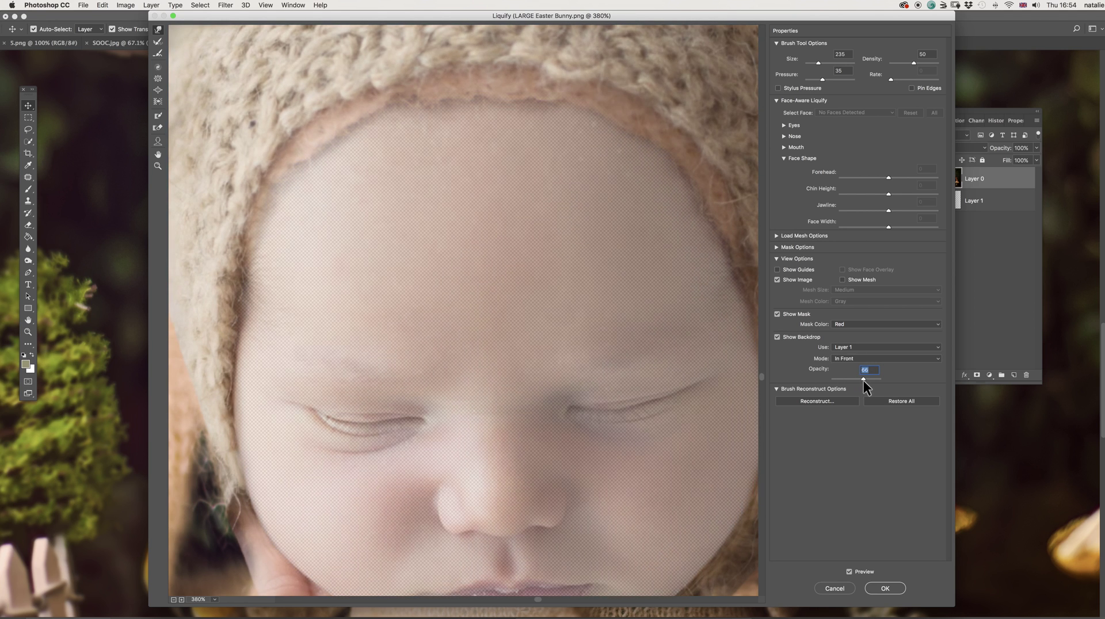
pyautogui.click(885, 588)
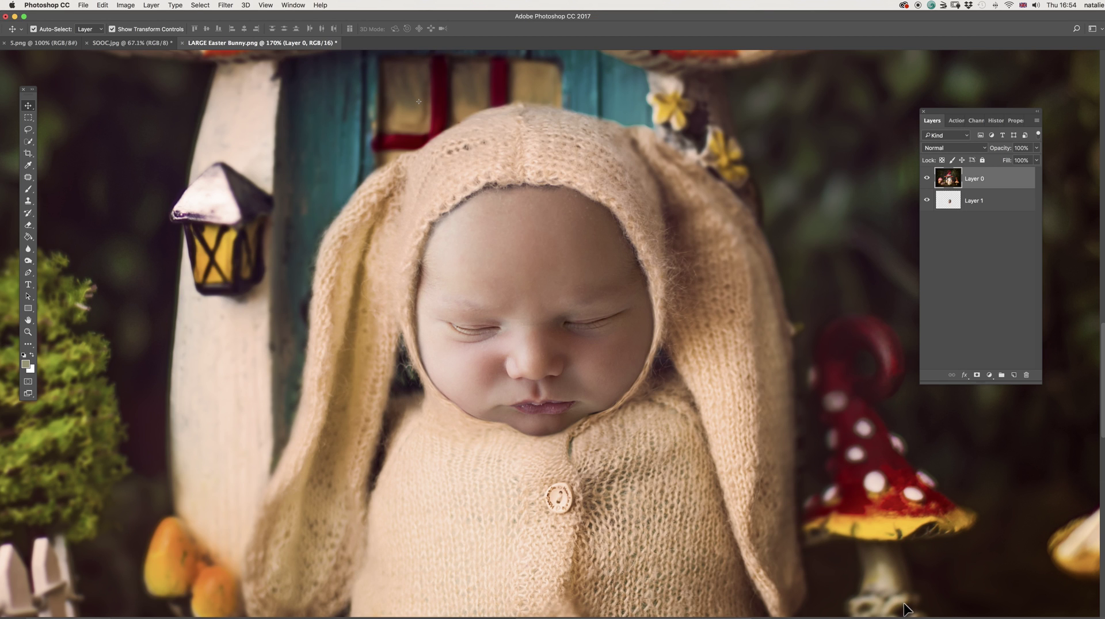
pyautogui.scroll(5, 562, 436)
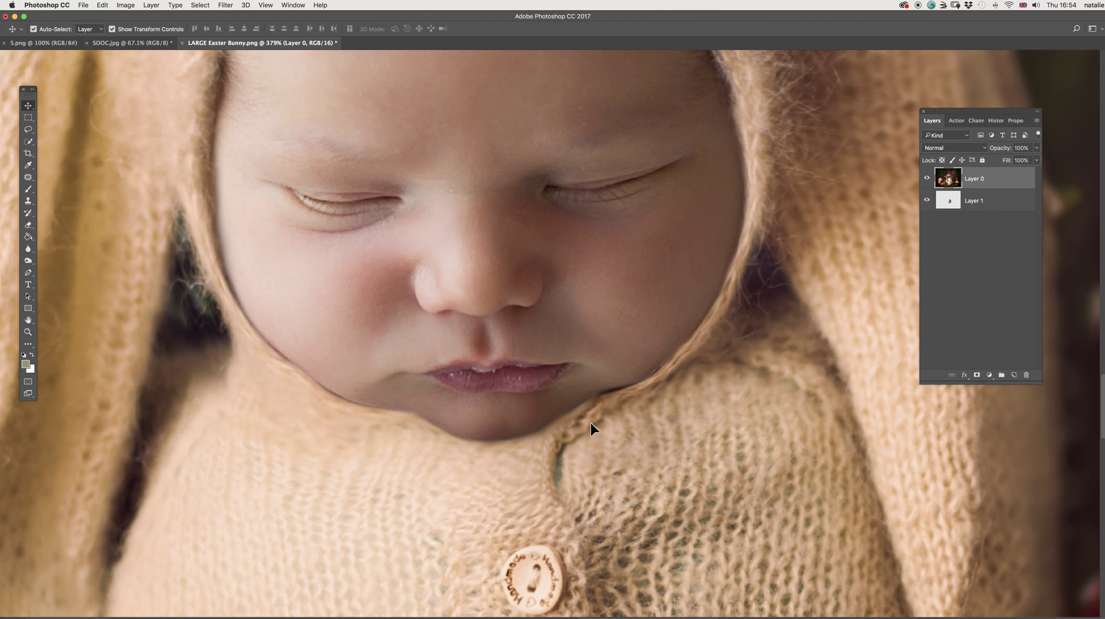
# Step: Toggle Layer 0's visibility to compare the image with and without it
pyautogui.scroll(3, 479, 361)
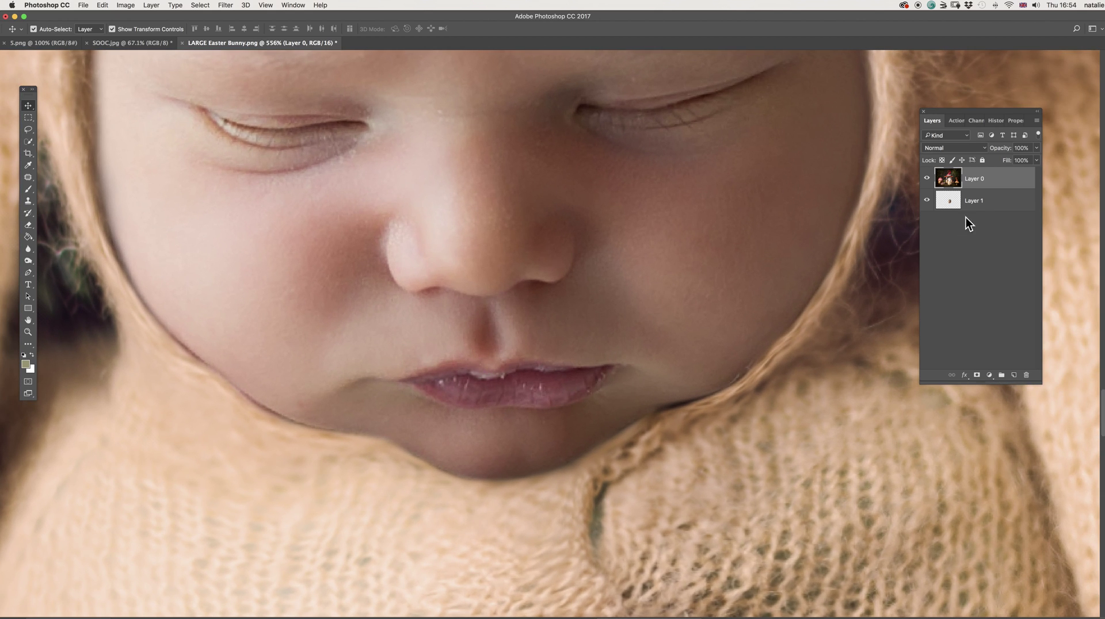
pyautogui.click(927, 179)
pyautogui.click(926, 179)
pyautogui.click(926, 179)
pyautogui.click(927, 179)
# Step: In Filter > Liquify, push the right jawline and left chin edge outward
pyautogui.click(225, 5)
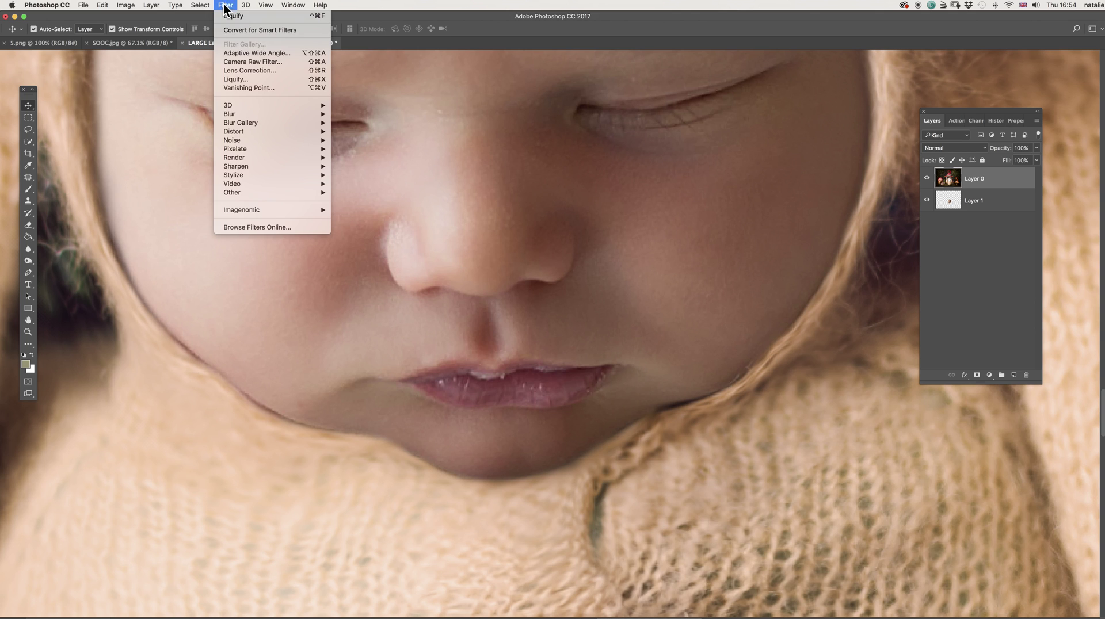
pyautogui.click(250, 78)
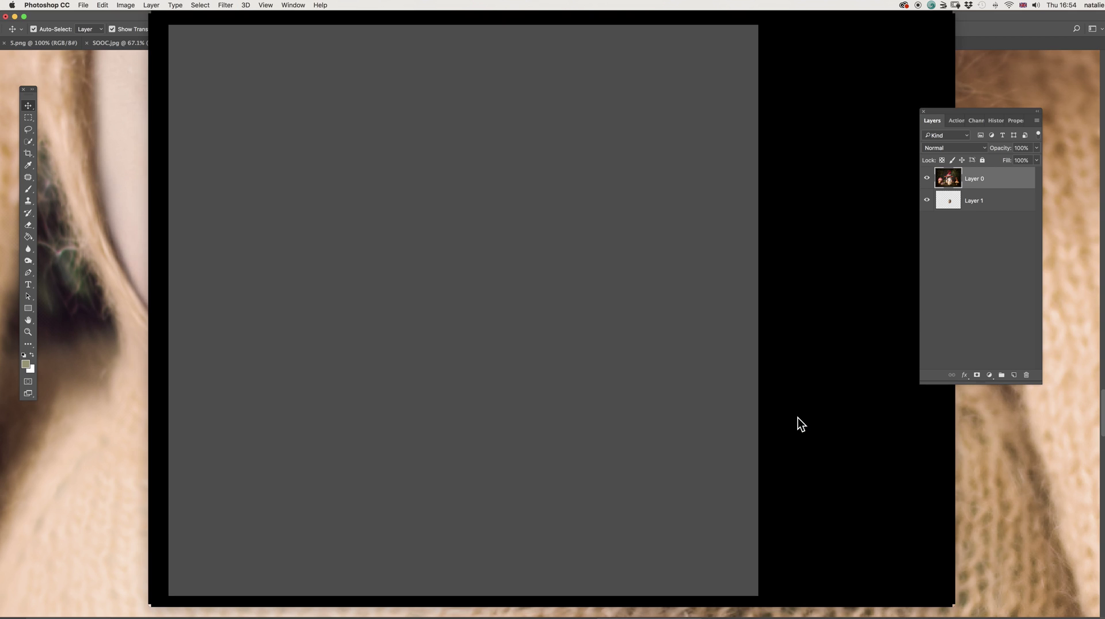
pyautogui.scroll(5, 494, 399)
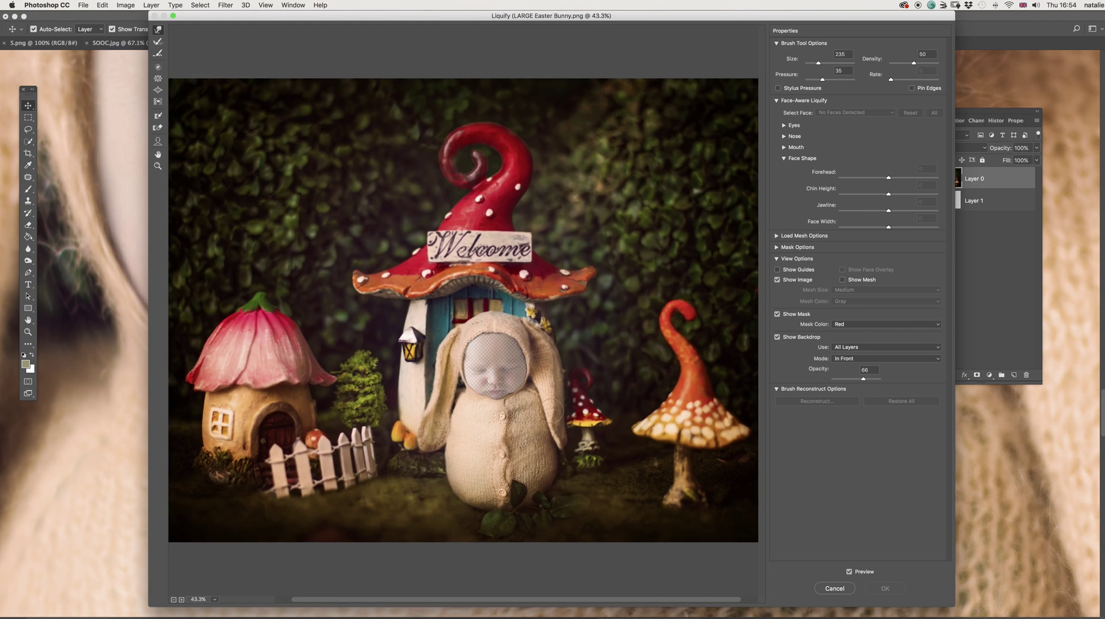
pyautogui.scroll(10, 581, 477)
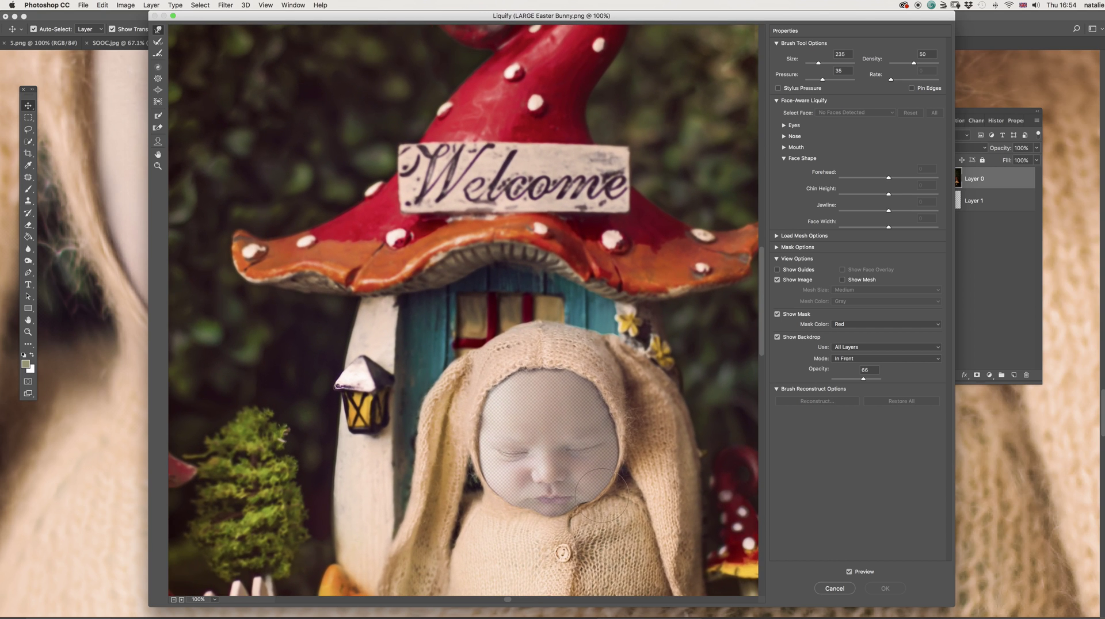
pyautogui.scroll(-2, 618, 515)
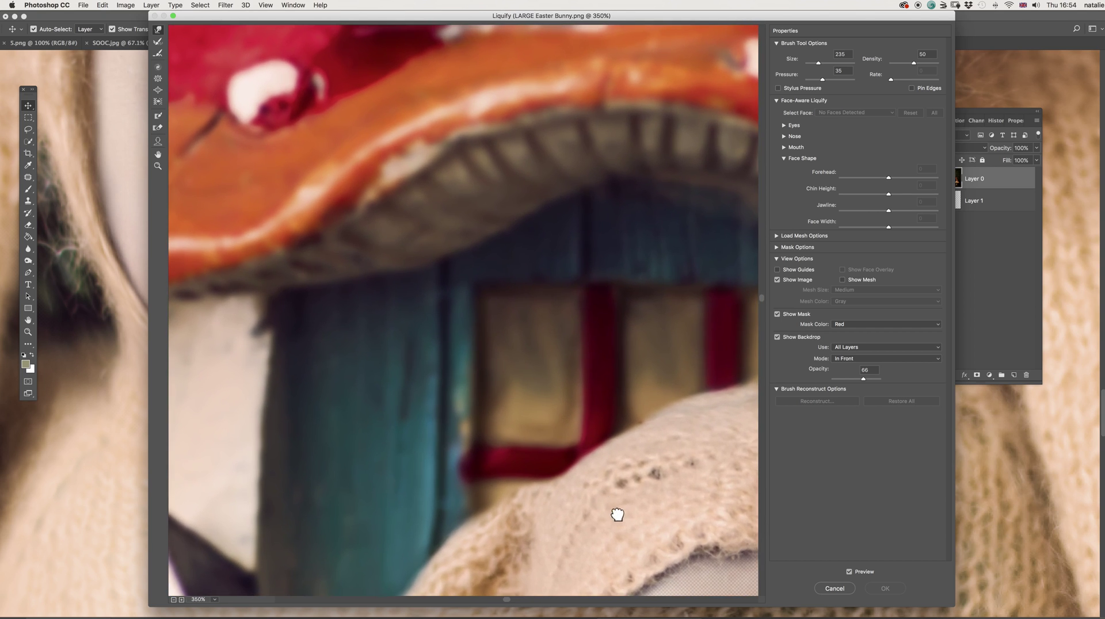
pyautogui.scroll(3, 352, 156)
pyautogui.moveTo(533, 463); pyautogui.dragTo(431, 244)
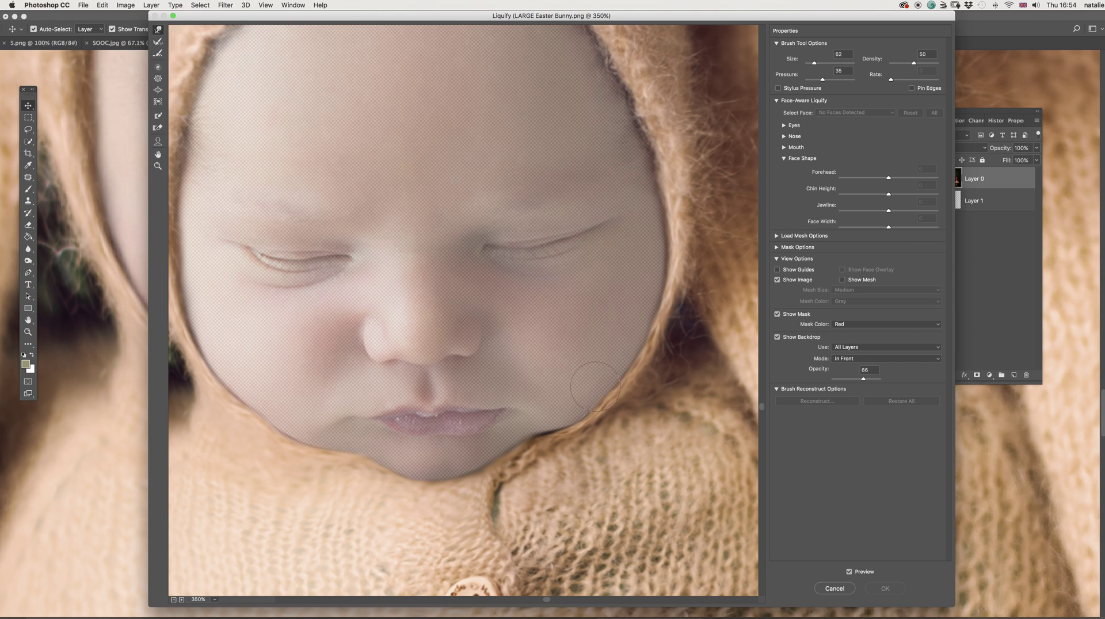
pyautogui.moveTo(595, 387); pyautogui.dragTo(595, 392)
pyautogui.moveTo(359, 440)
pyautogui.mouseDown()
pyautogui.moveTo(382, 458)
pyautogui.moveTo(353, 471)
pyautogui.mouseUp()
# Step: Set the Liquify backdrop to Layer 1 only and make it more transparent
pyautogui.moveTo(861, 375)
pyautogui.mouseDown()
pyautogui.moveTo(830, 380)
pyautogui.moveTo(878, 385)
pyautogui.mouseUp()
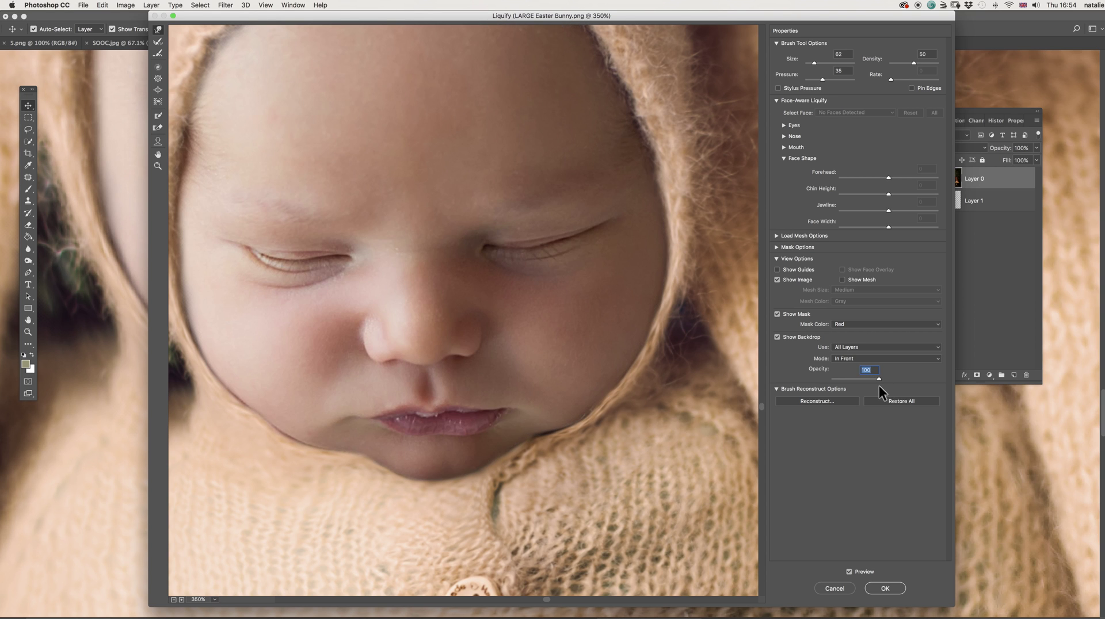
pyautogui.click(599, 383)
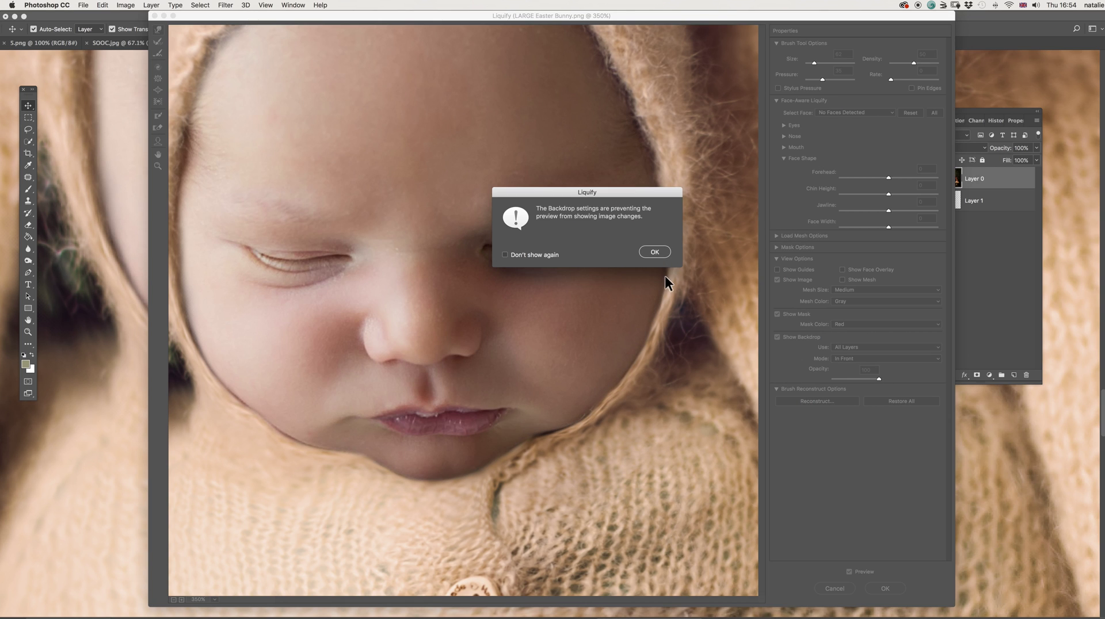
pyautogui.click(658, 251)
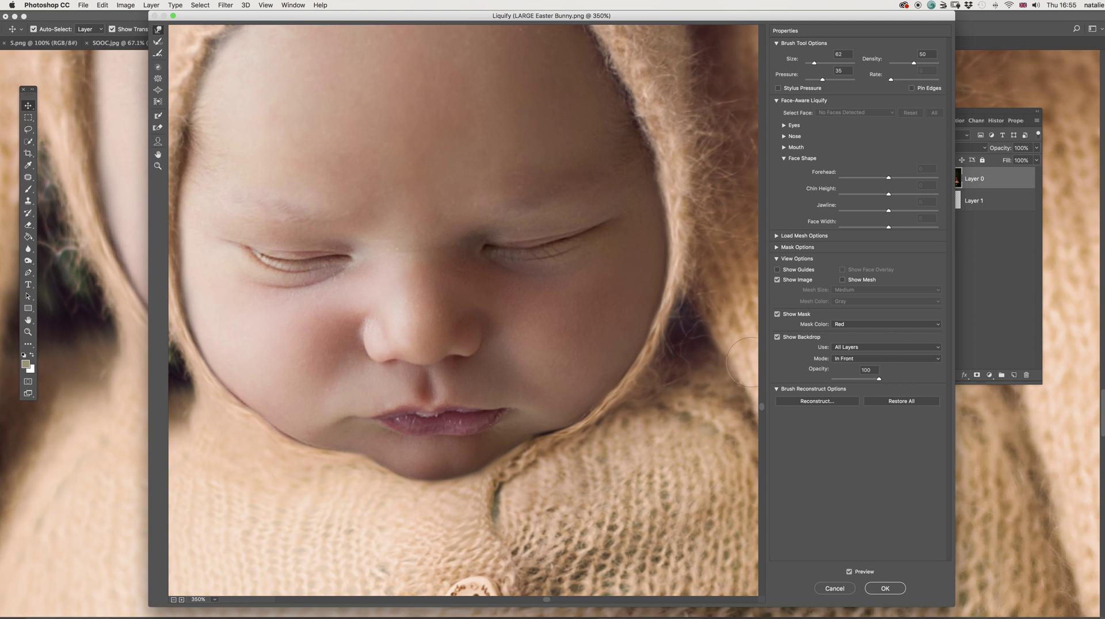
pyautogui.moveTo(877, 380); pyautogui.dragTo(872, 379)
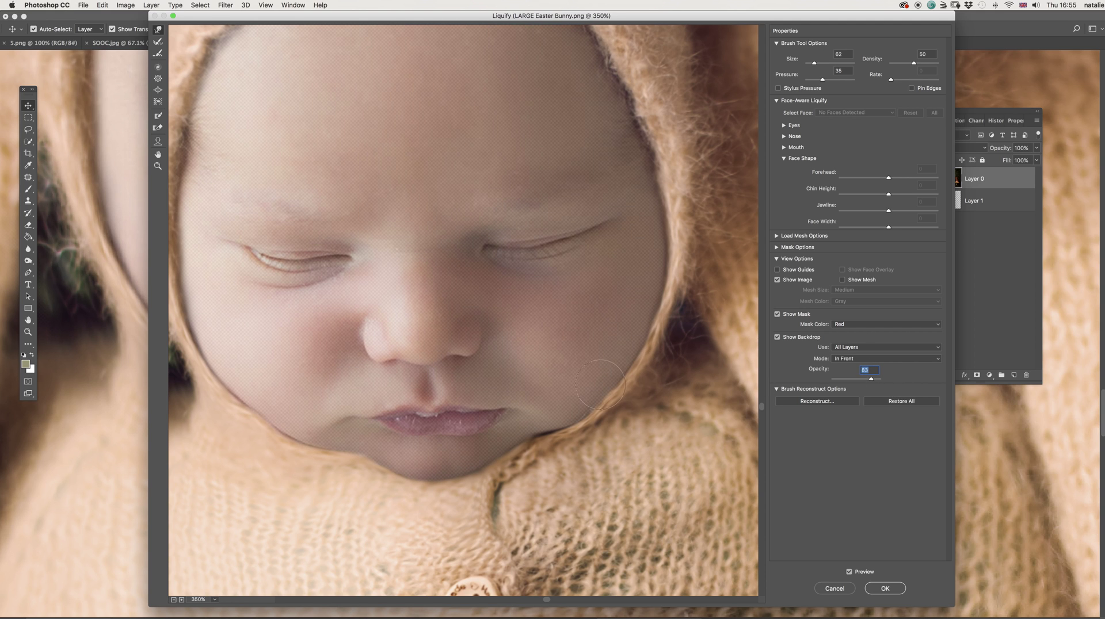
pyautogui.click(867, 345)
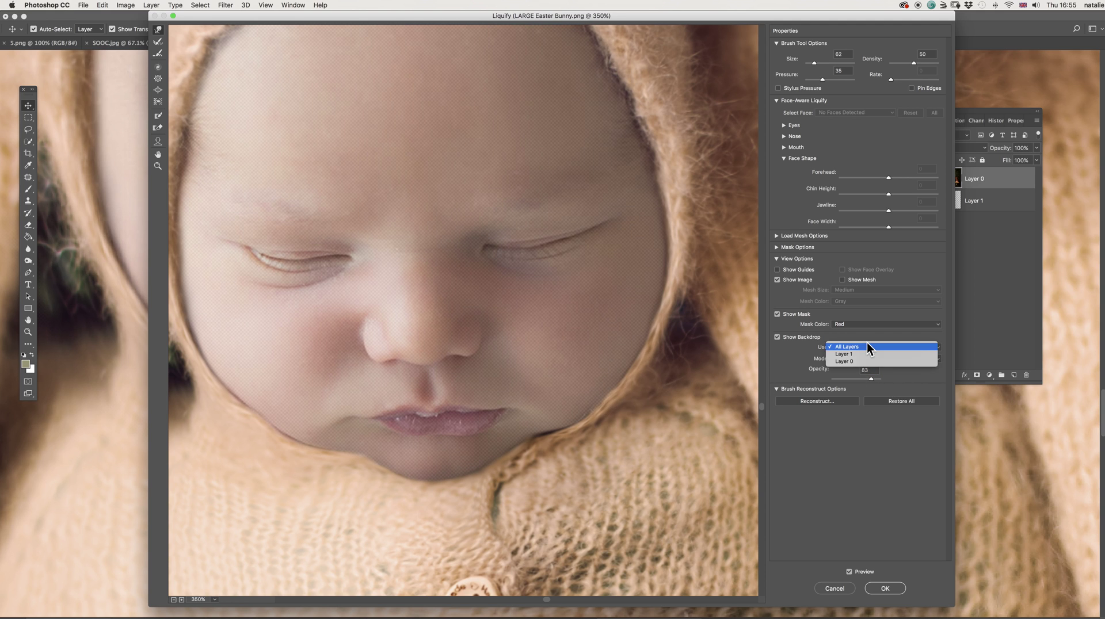
pyautogui.click(867, 351)
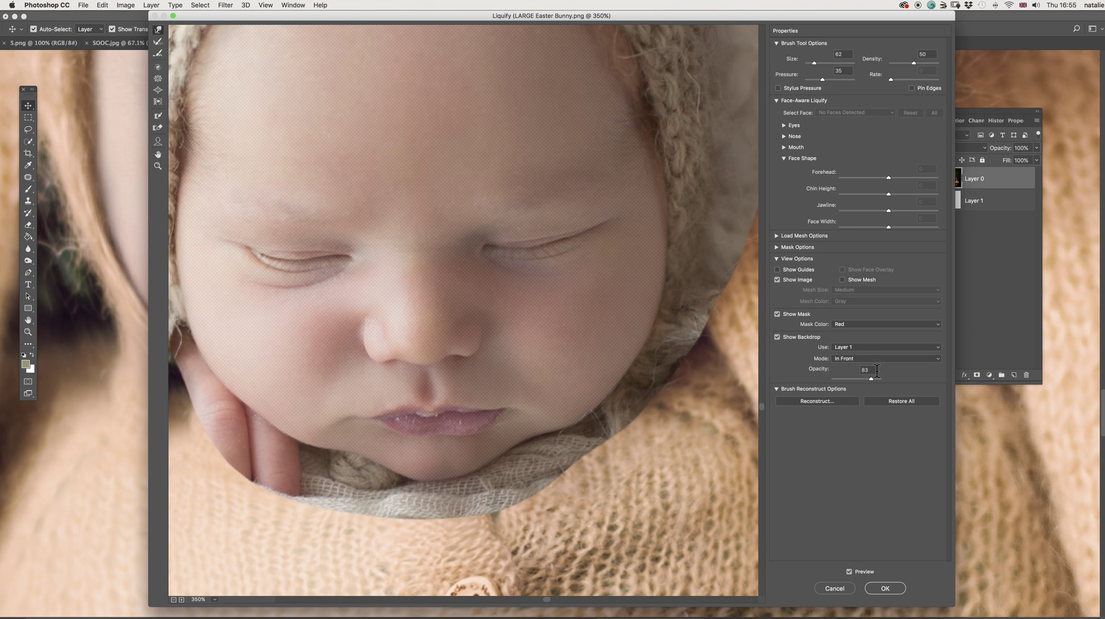
pyautogui.moveTo(872, 378)
pyautogui.mouseDown()
pyautogui.moveTo(840, 378)
pyautogui.moveTo(855, 379)
pyautogui.mouseUp()
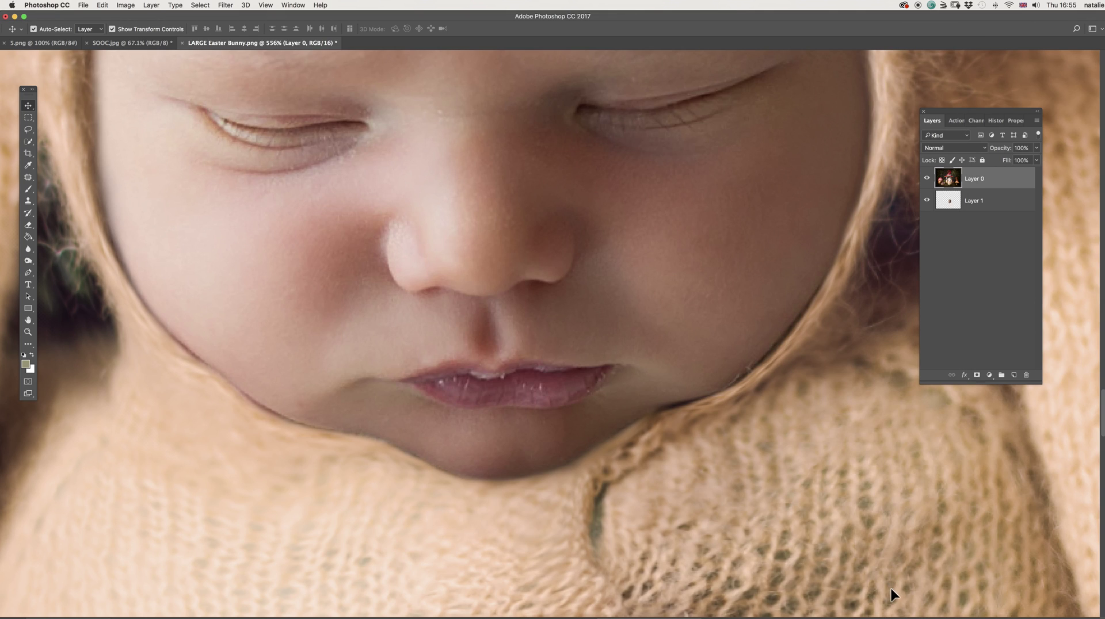
pyautogui.click(927, 179)
pyautogui.click(926, 178)
pyautogui.click(927, 178)
pyautogui.click(927, 178)
pyautogui.click(926, 180)
pyautogui.click(926, 179)
pyautogui.scroll(-5, 538, 519)
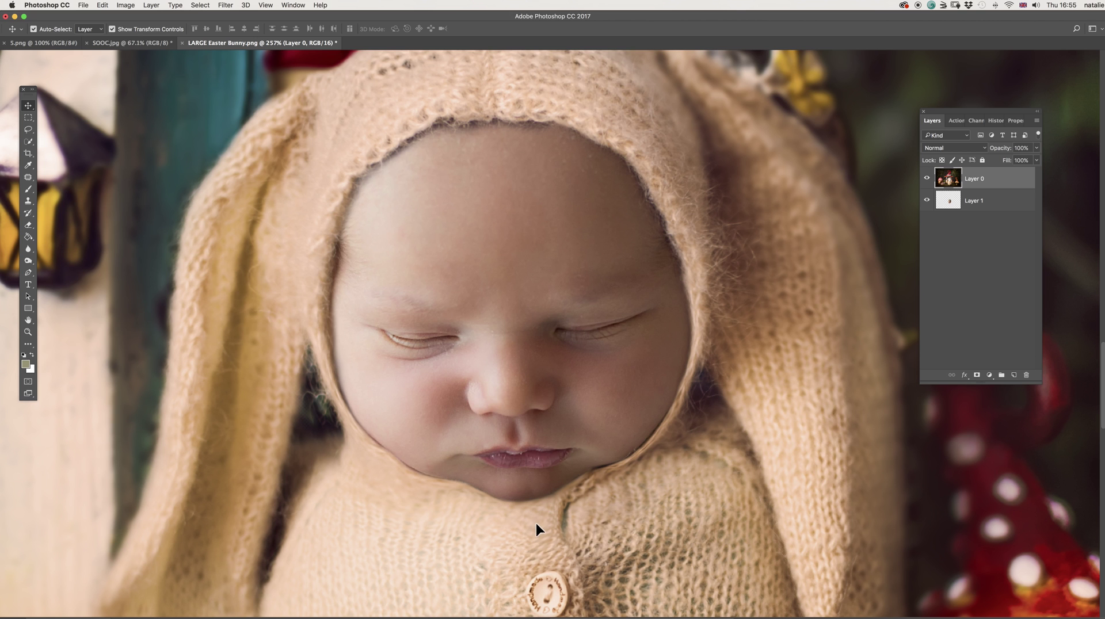
pyautogui.scroll(-6, 535, 518)
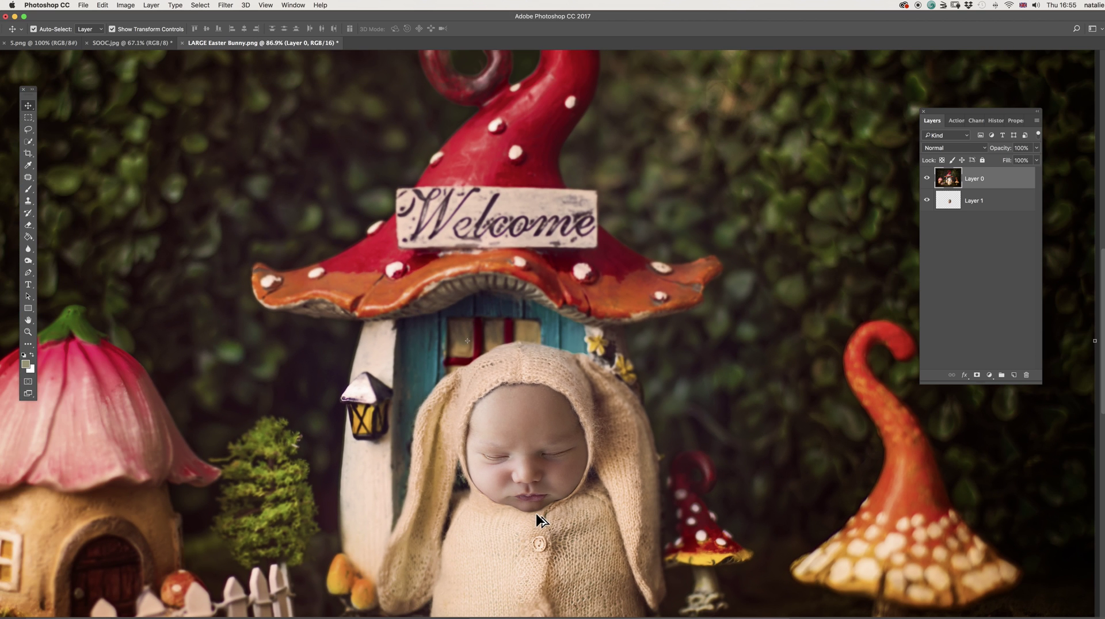
pyautogui.scroll(-2, 538, 512)
pyautogui.scroll(-4, 555, 494)
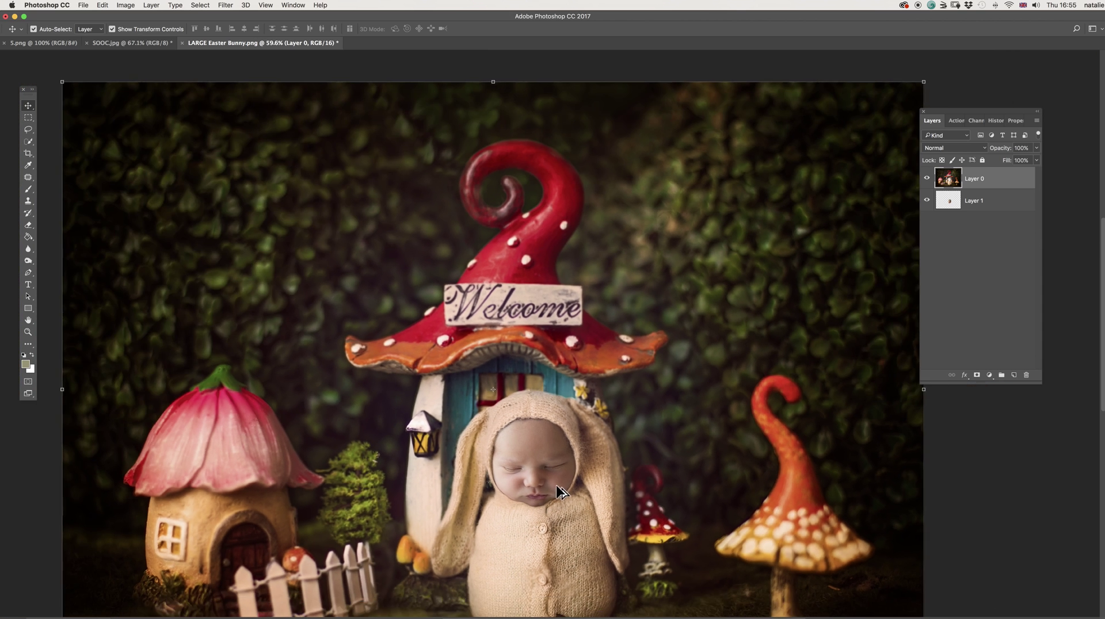
pyautogui.scroll(6, 591, 443)
pyautogui.scroll(2, 612, 460)
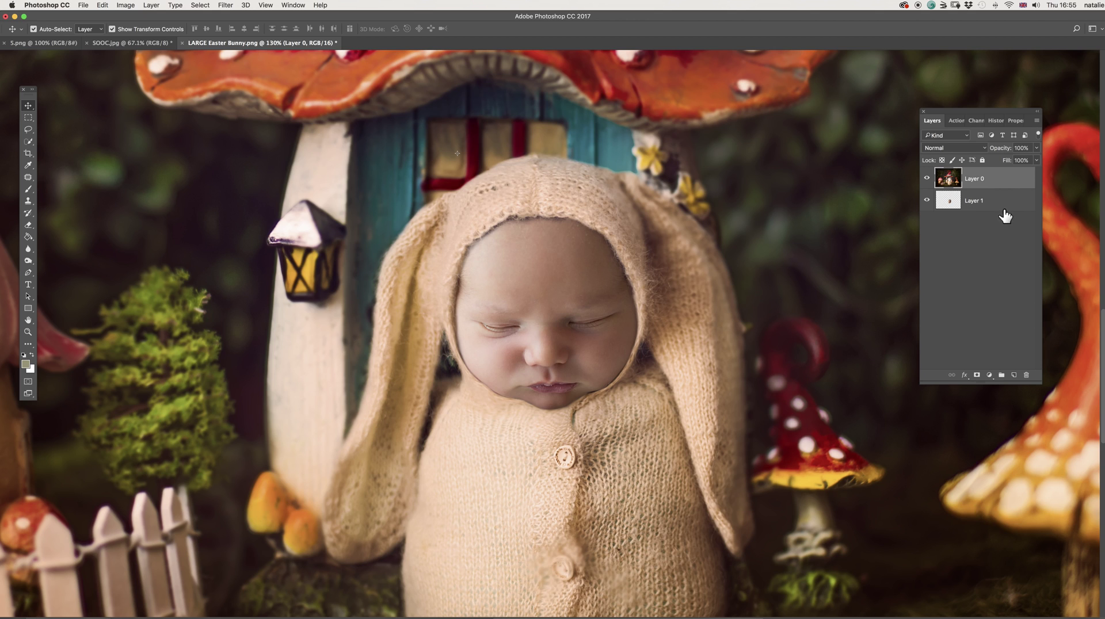
# Step: Duplicate Layer 1, set the copy to Multiply, and give it an inverted black mask
pyautogui.moveTo(1004, 213); pyautogui.dragTo(1015, 374)
pyautogui.click(959, 147)
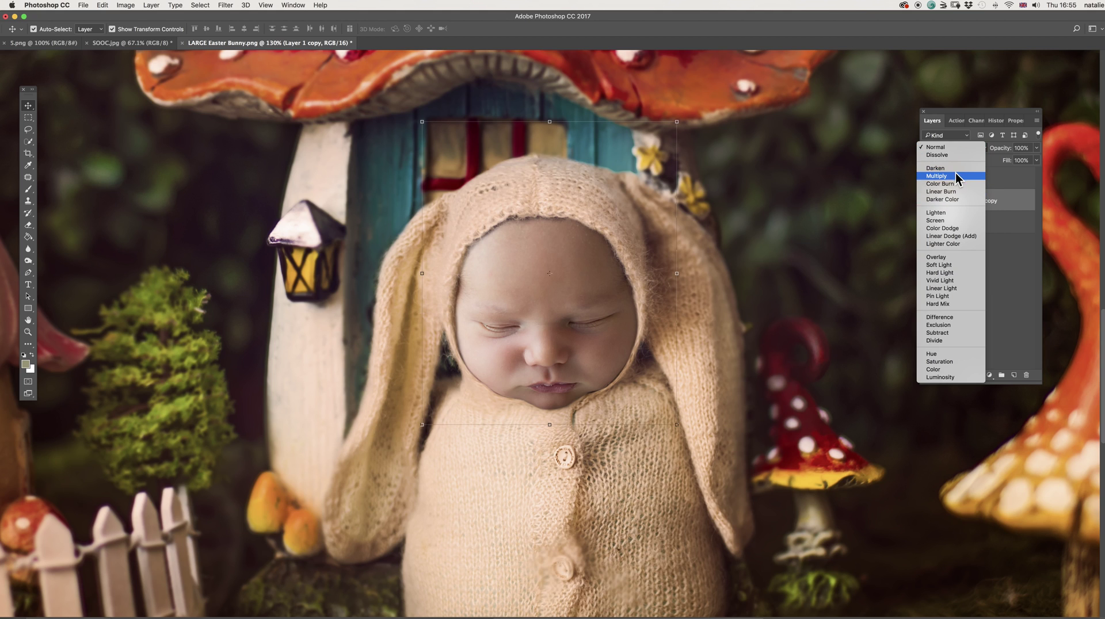
pyautogui.click(960, 175)
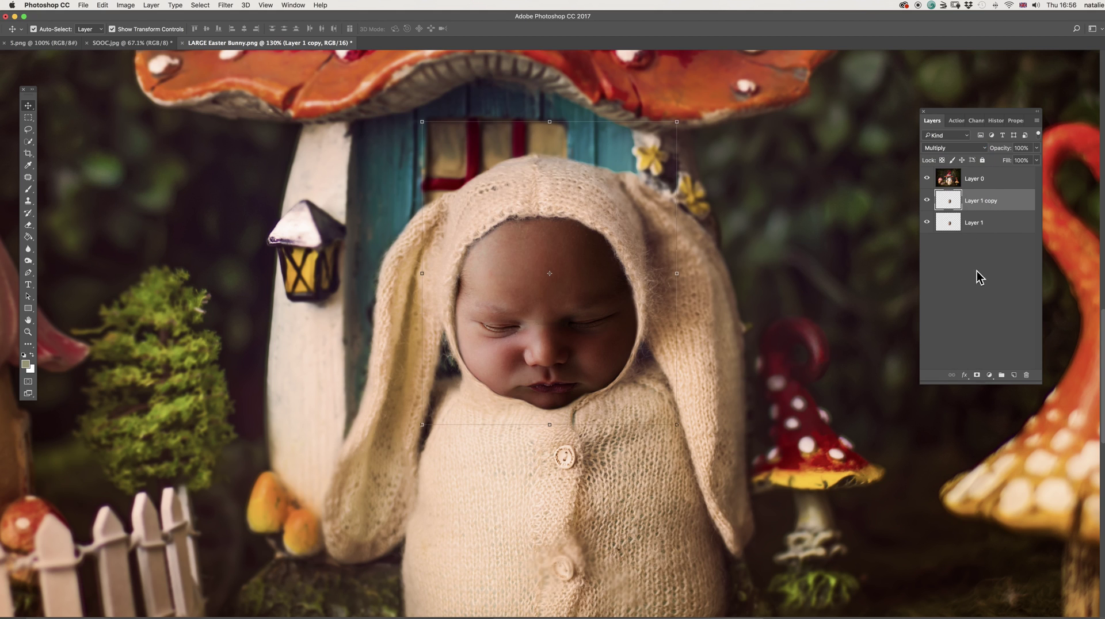
pyautogui.click(976, 375)
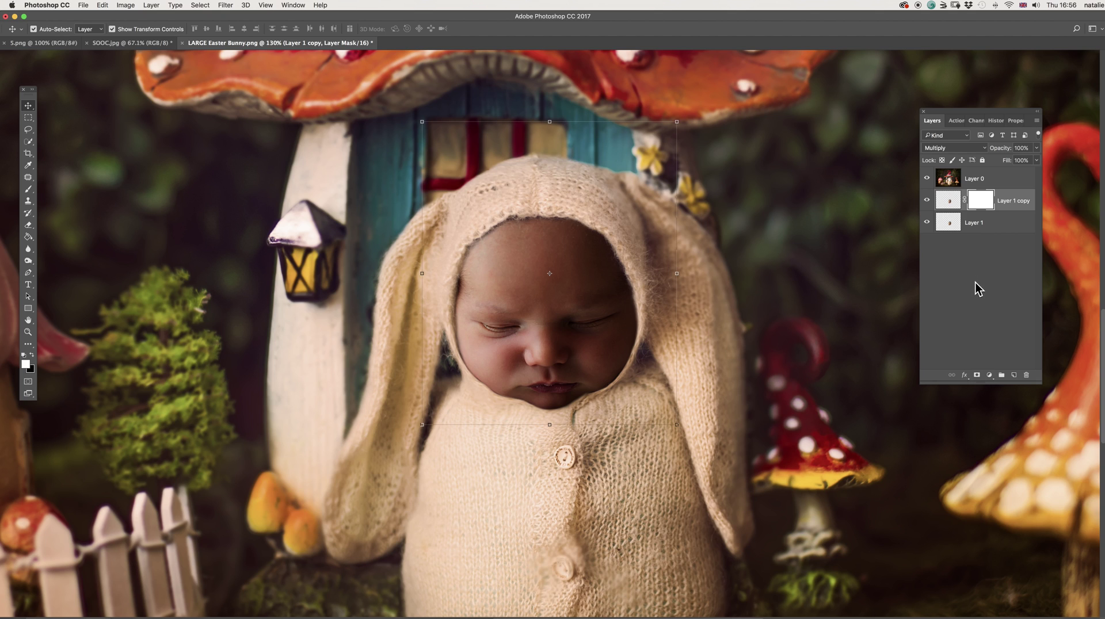
pyautogui.press('super+i')
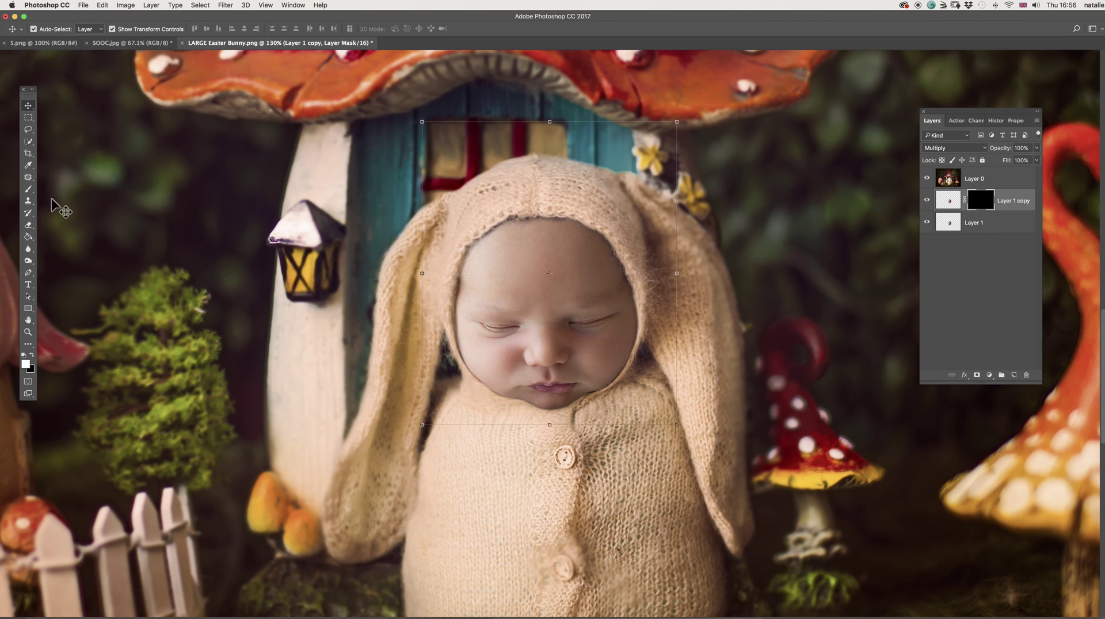
# Step: Set up a 201 px brush at 13% opacity and paint a touch of darkening into the mask
pyautogui.press('b')
pyautogui.rightClick(742, 255)
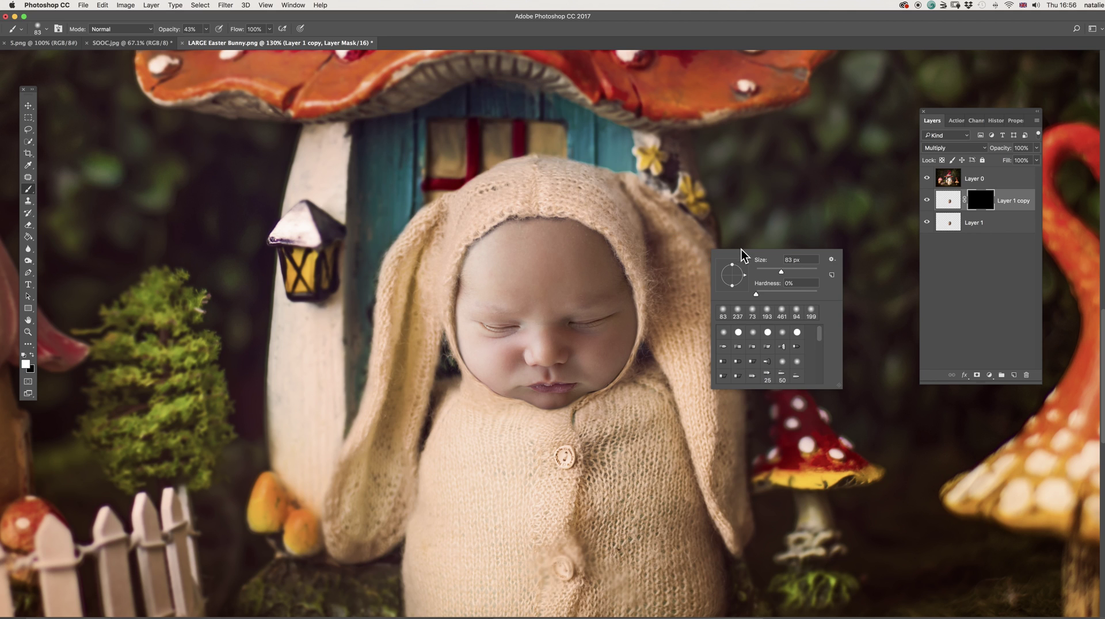
pyautogui.moveTo(780, 271); pyautogui.dragTo(805, 271)
pyautogui.click(613, 262)
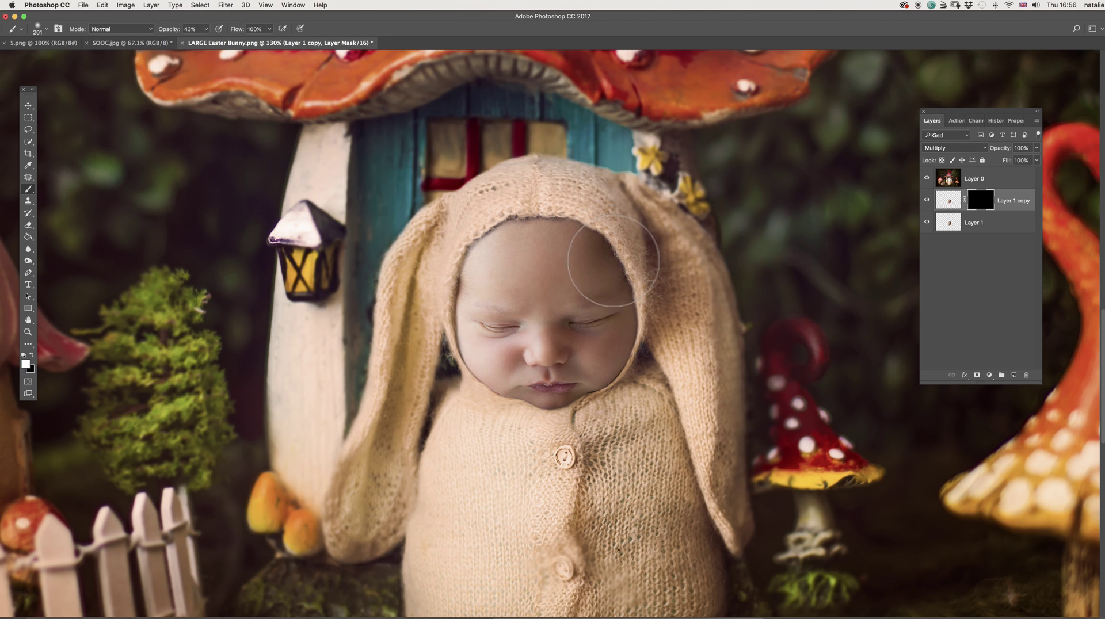
pyautogui.click(612, 262)
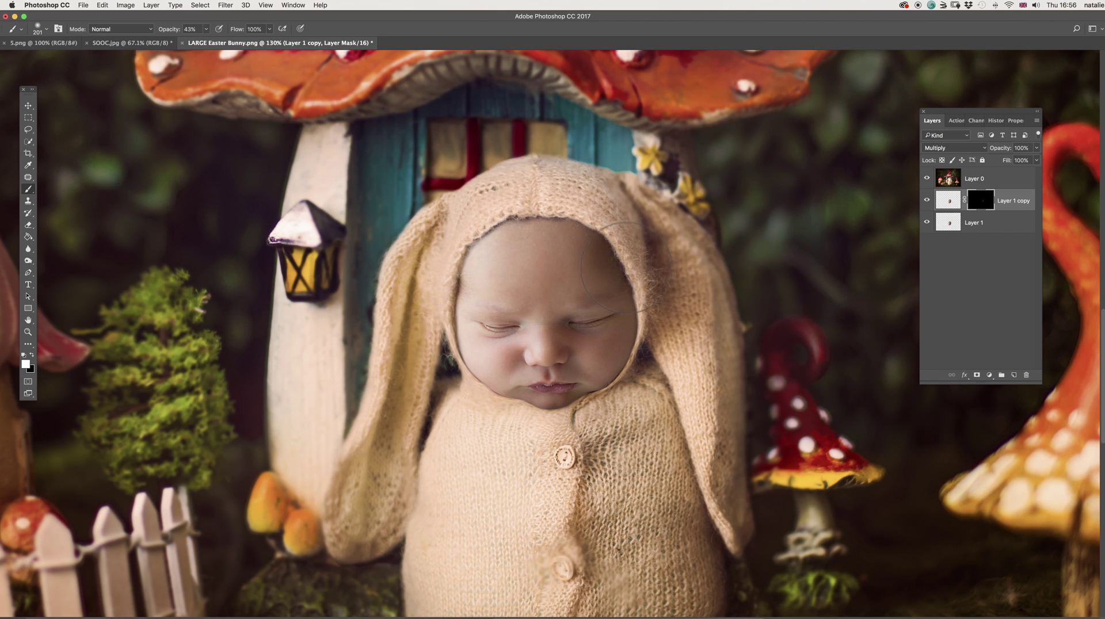
pyautogui.click(206, 29)
pyautogui.moveTo(205, 40); pyautogui.dragTo(192, 40)
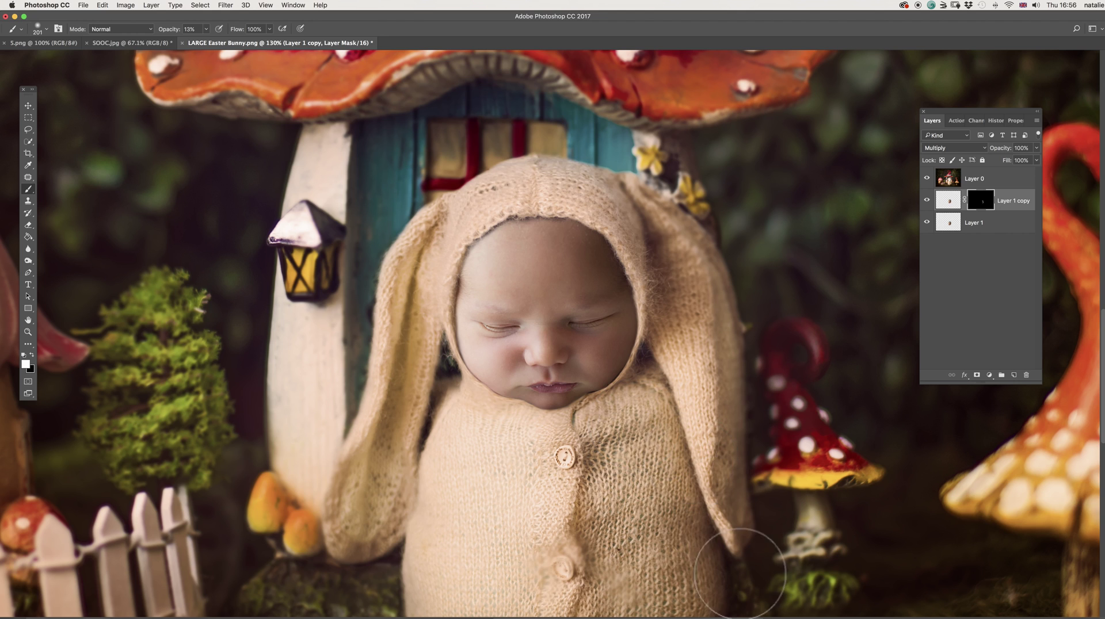
pyautogui.scroll(-8, 664, 443)
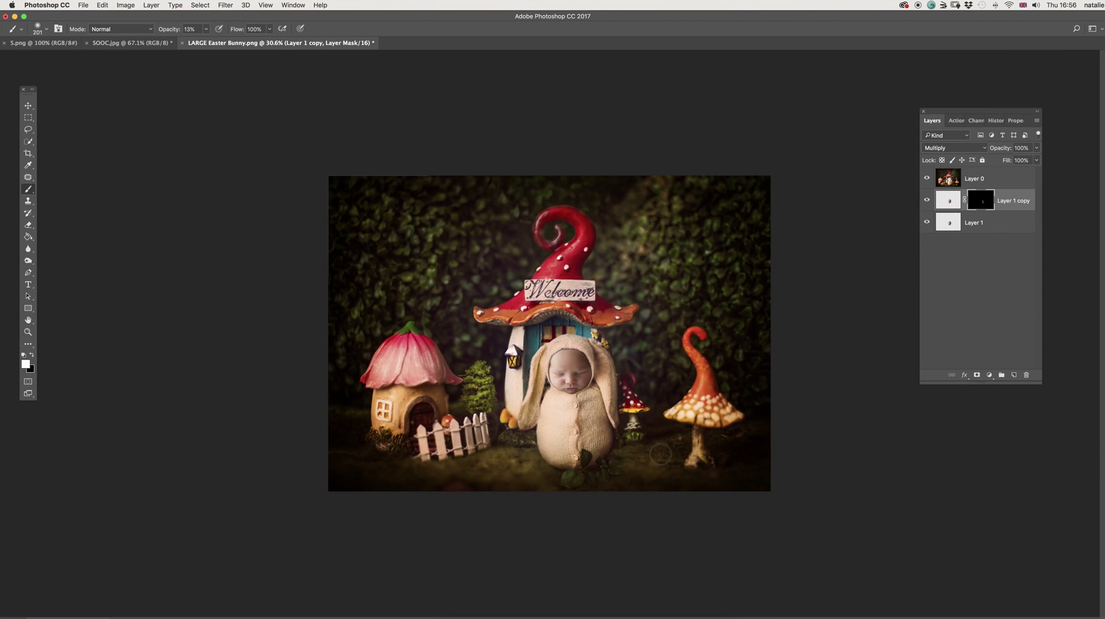
pyautogui.scroll(7, 612, 428)
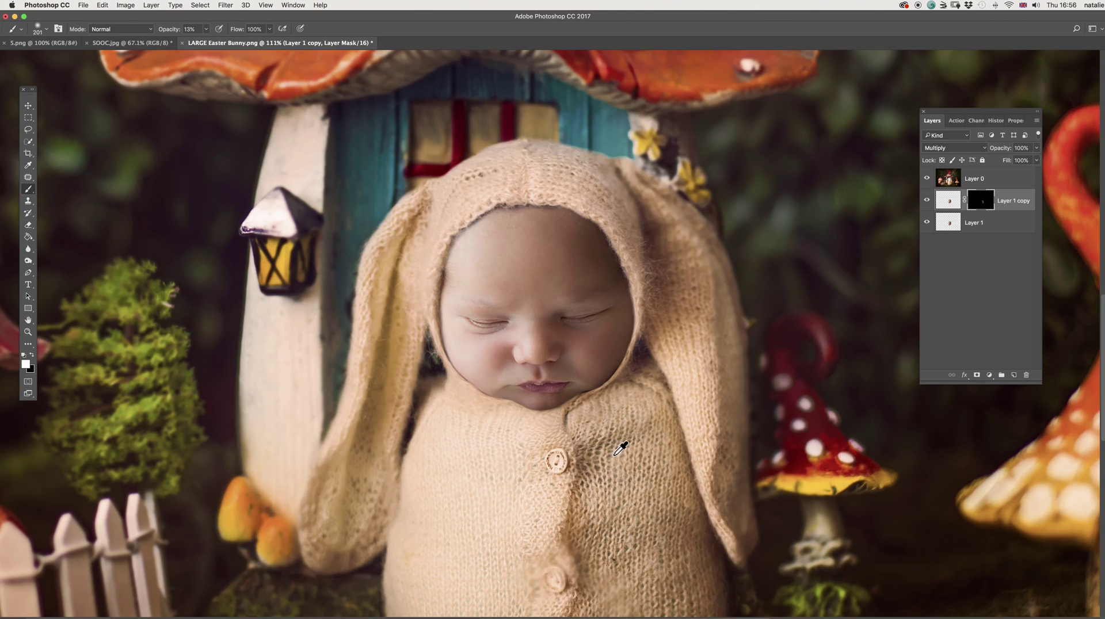
# Step: Resize the brush to 178 px and paint the darkening over the forehead and cheek
pyautogui.rightClick(706, 316)
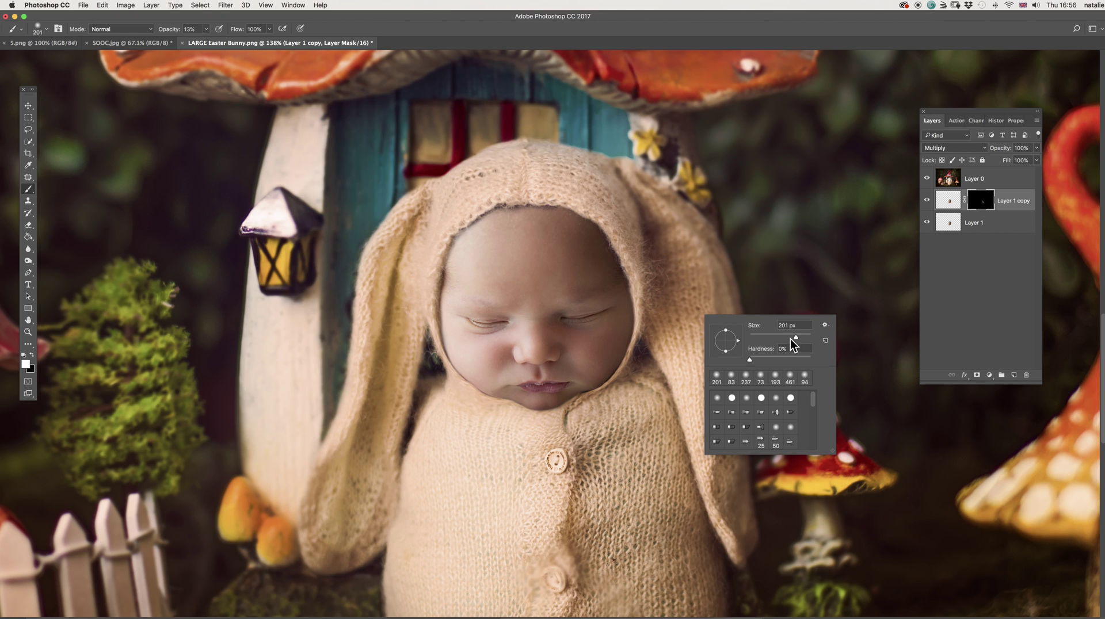
pyautogui.moveTo(791, 338); pyautogui.dragTo(801, 336)
pyautogui.press('Return')
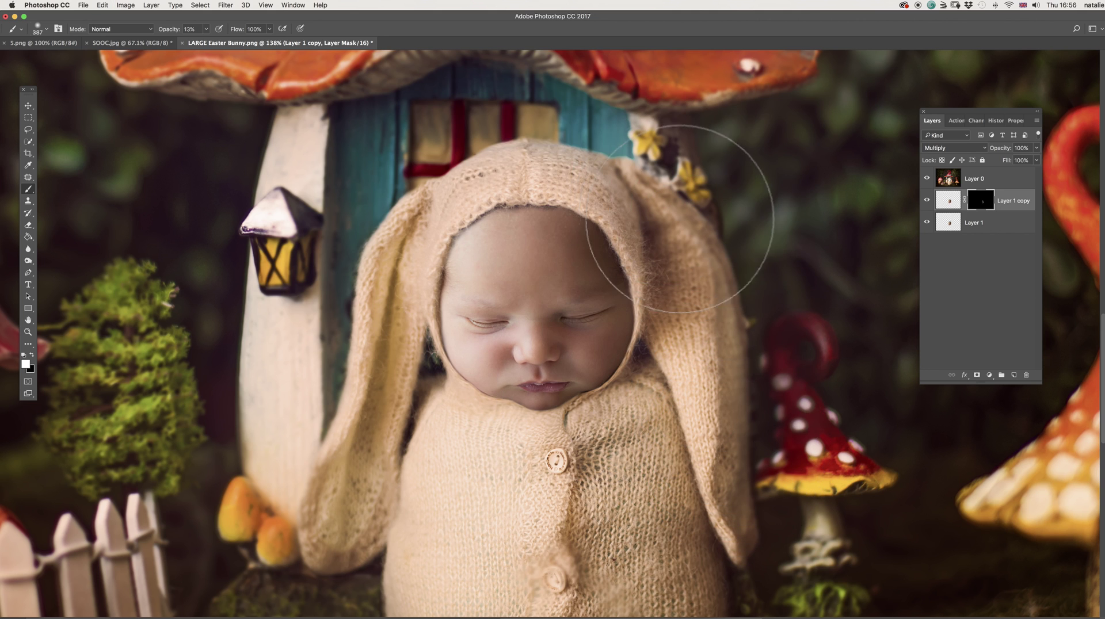
pyautogui.rightClick(793, 288)
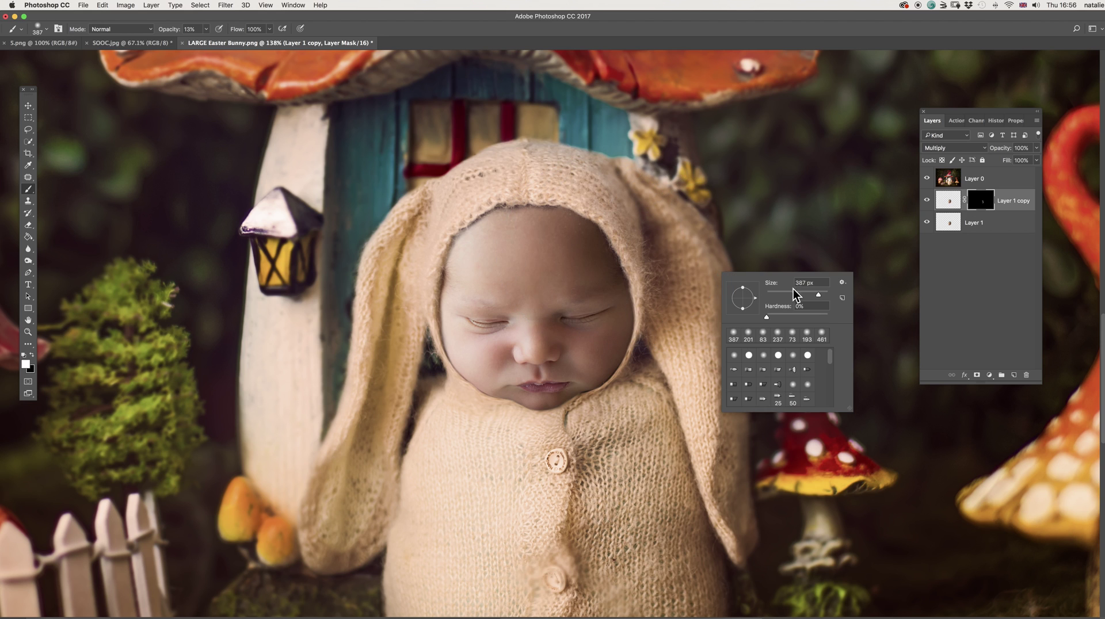
pyautogui.click(809, 293)
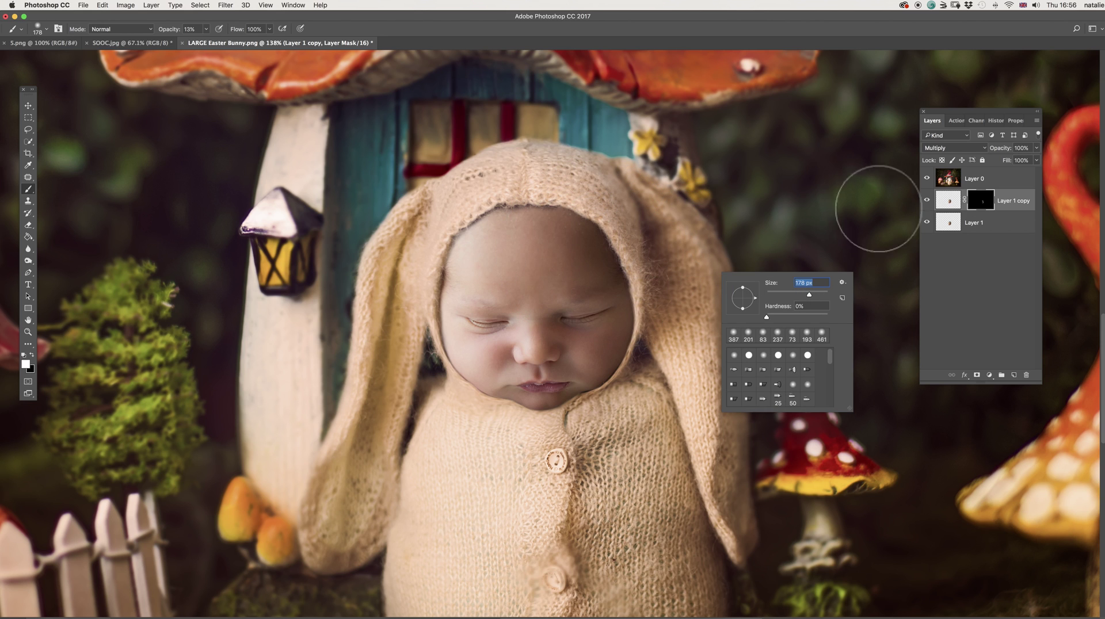
pyautogui.click(927, 200)
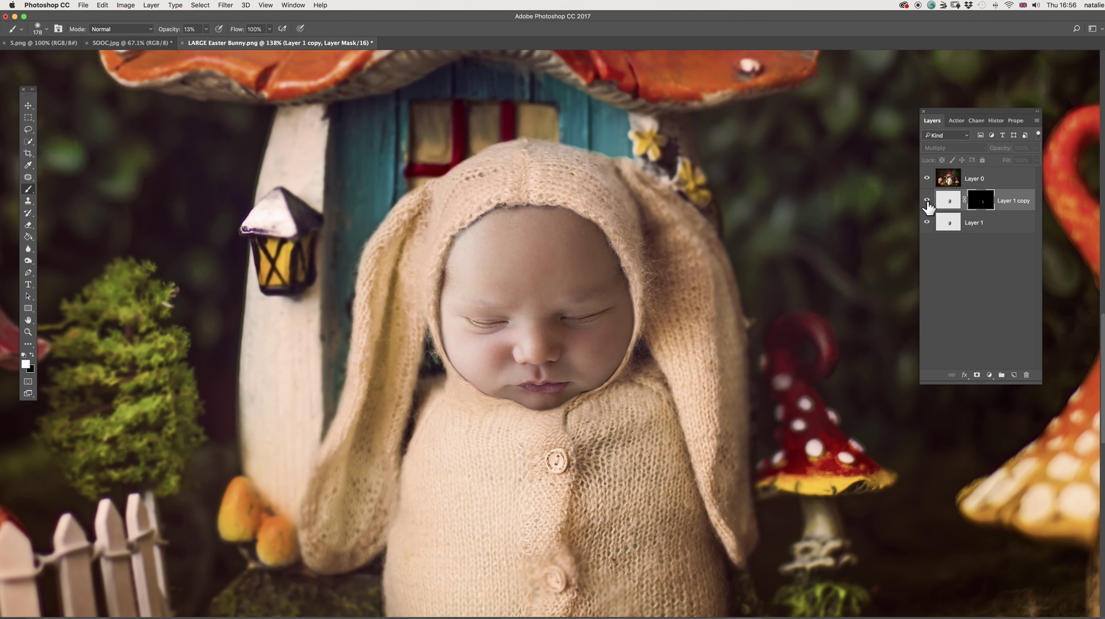
pyautogui.click(926, 202)
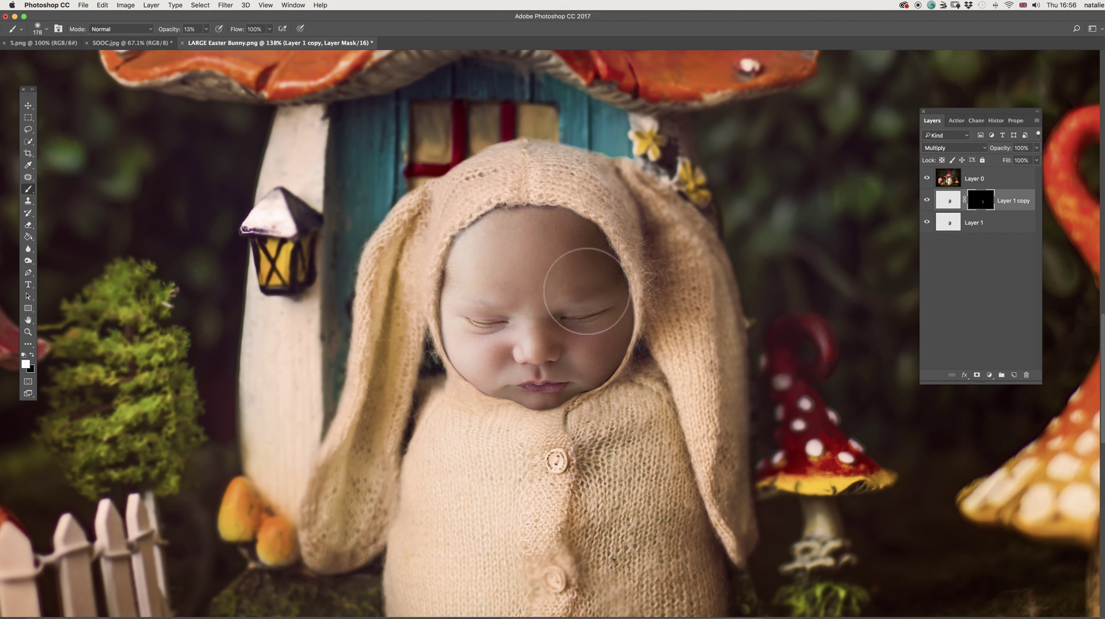
pyautogui.moveTo(579, 285)
pyautogui.mouseDown()
pyautogui.moveTo(582, 261)
pyautogui.moveTo(549, 218)
pyautogui.moveTo(621, 323)
pyautogui.moveTo(596, 371)
pyautogui.mouseUp()
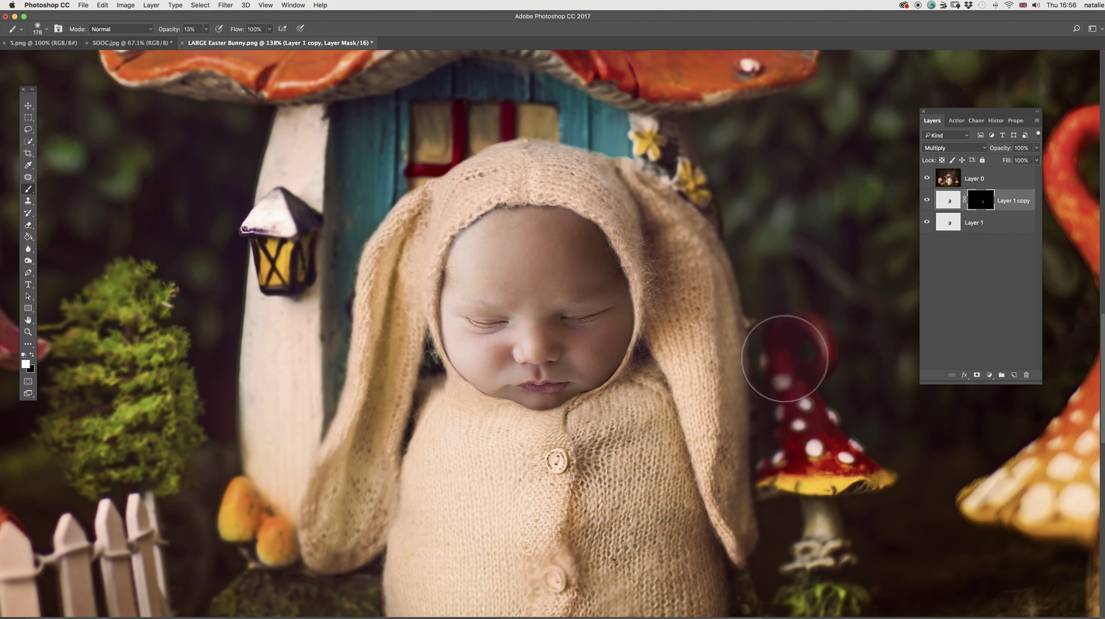
pyautogui.rightClick(777, 313)
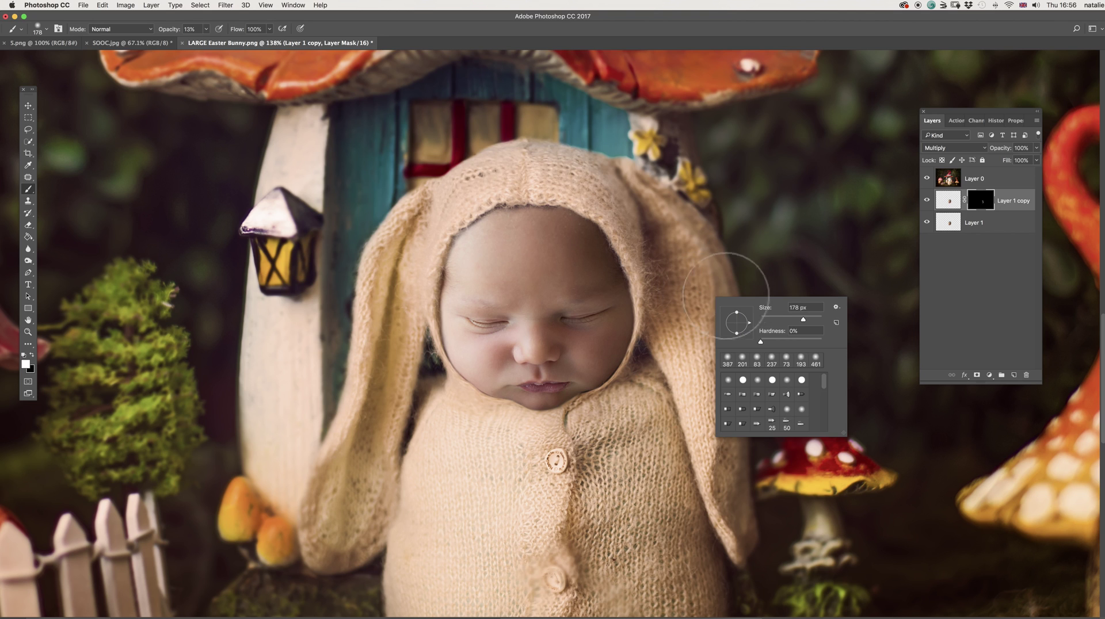
pyautogui.click(28, 106)
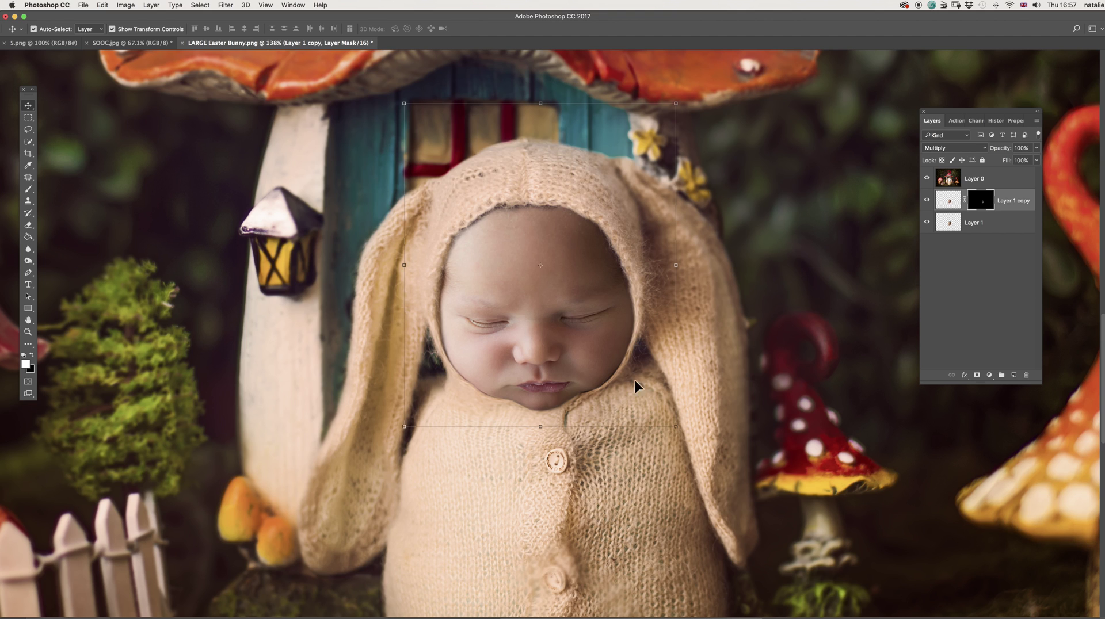
# Step: Toggle Layer 1 copy on and off to compare the face with and without darkening
pyautogui.click(989, 375)
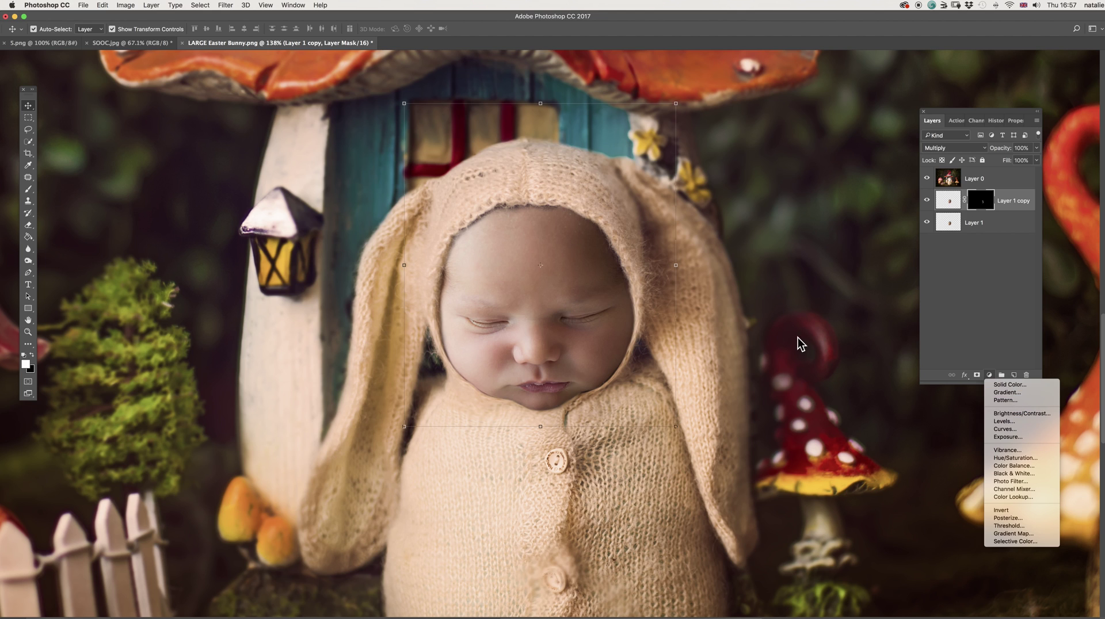
pyautogui.click(965, 286)
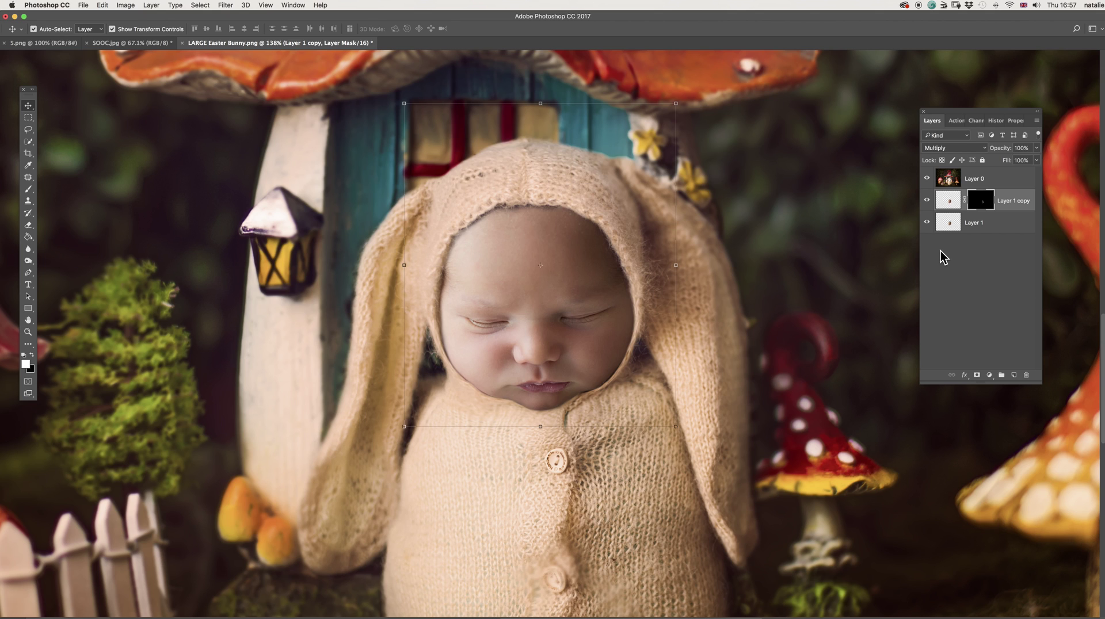
pyautogui.click(927, 201)
pyautogui.click(926, 200)
pyautogui.click(927, 201)
pyautogui.click(927, 202)
pyautogui.click(927, 201)
pyautogui.click(927, 202)
pyautogui.click(927, 202)
pyautogui.click(927, 201)
# Step: Merge Layer 1 copy down into Layer 1 and hide Layer 1 to check
pyautogui.rightClick(1004, 201)
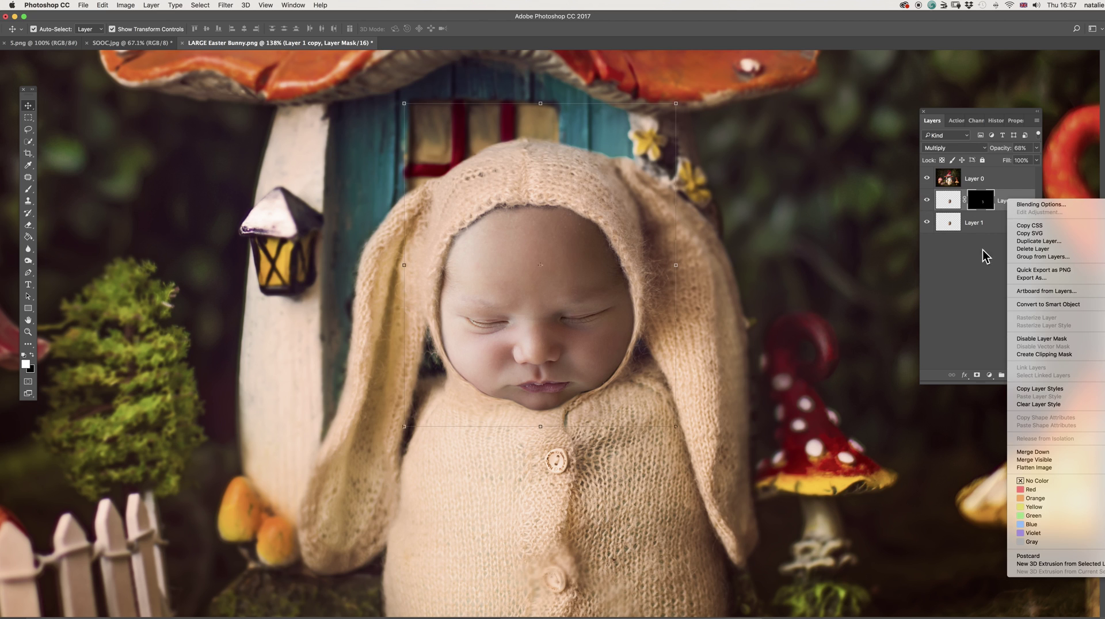
pyautogui.click(1033, 453)
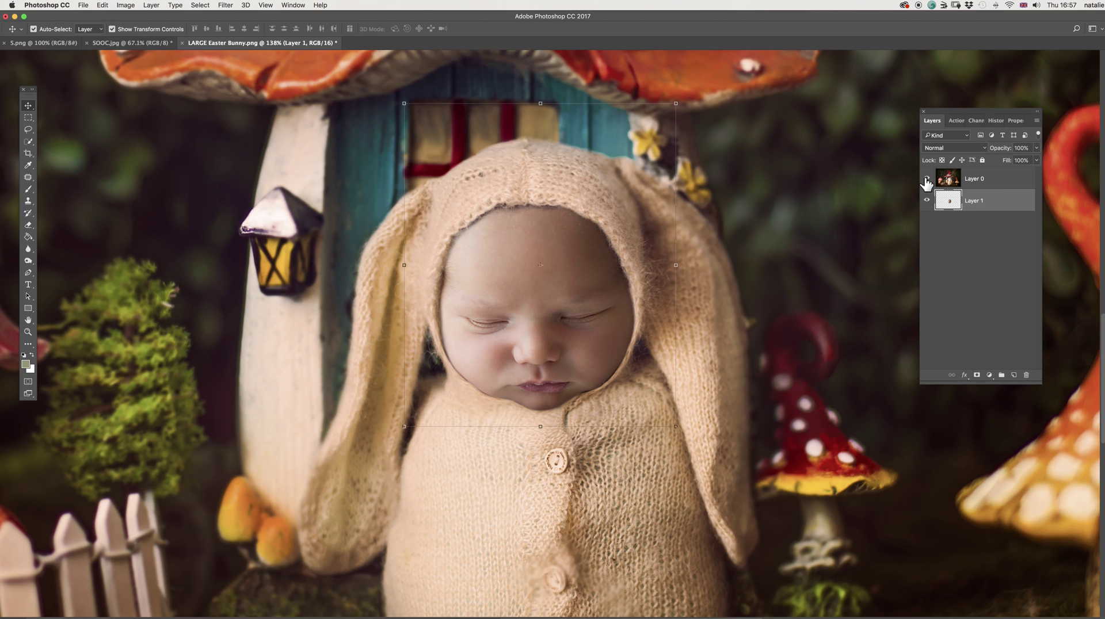
pyautogui.click(926, 201)
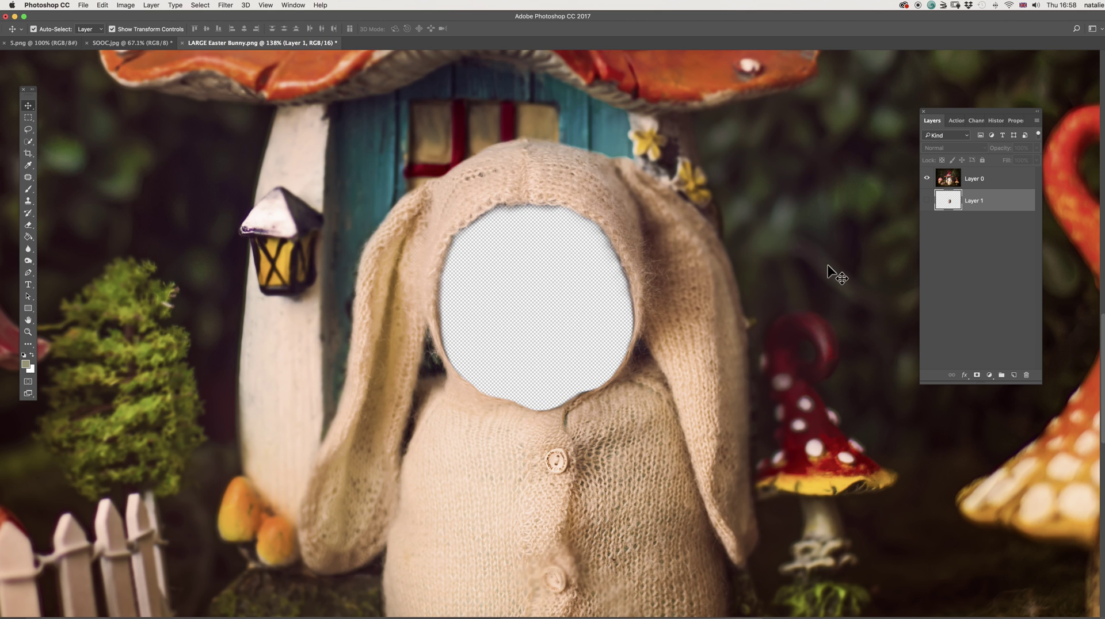
# Step: Turn Layer 1's visibility back on and open the Filter menu
pyautogui.click(926, 201)
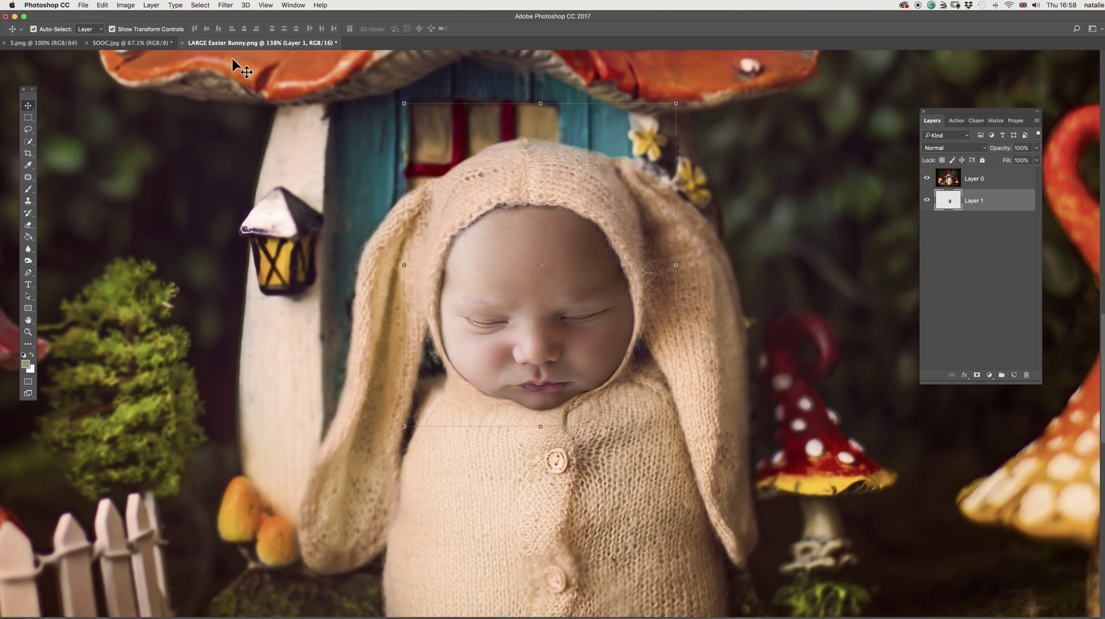
pyautogui.click(227, 5)
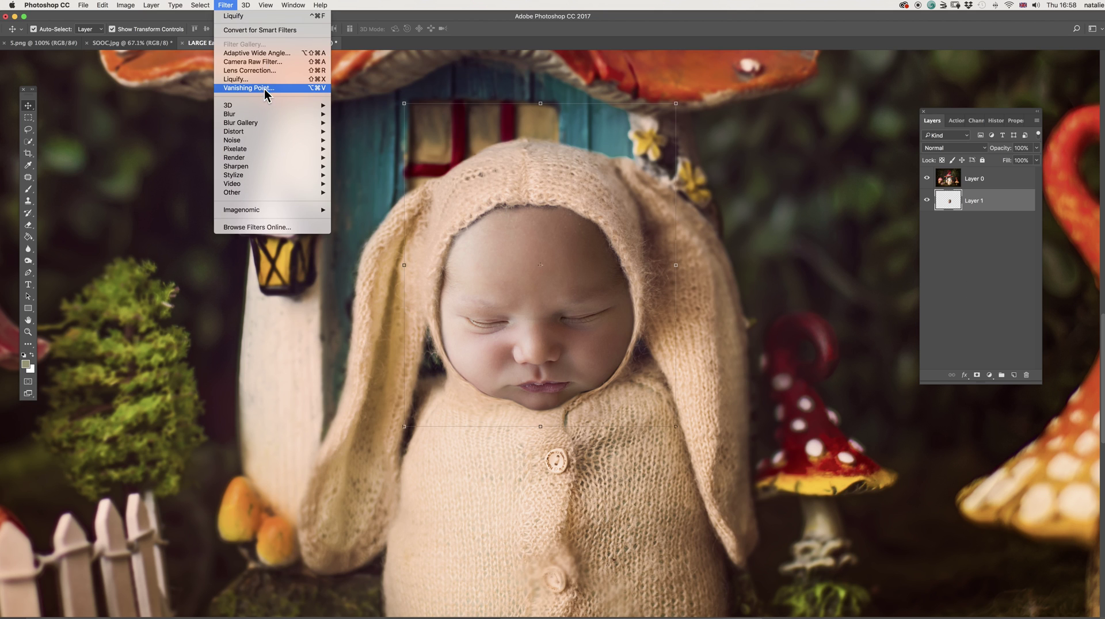
# Step: Apply Camera Raw to the face: Temperature +5, Tint +7, Contrast +8, Highlights -11, Vibrance +26
pyautogui.click(272, 62)
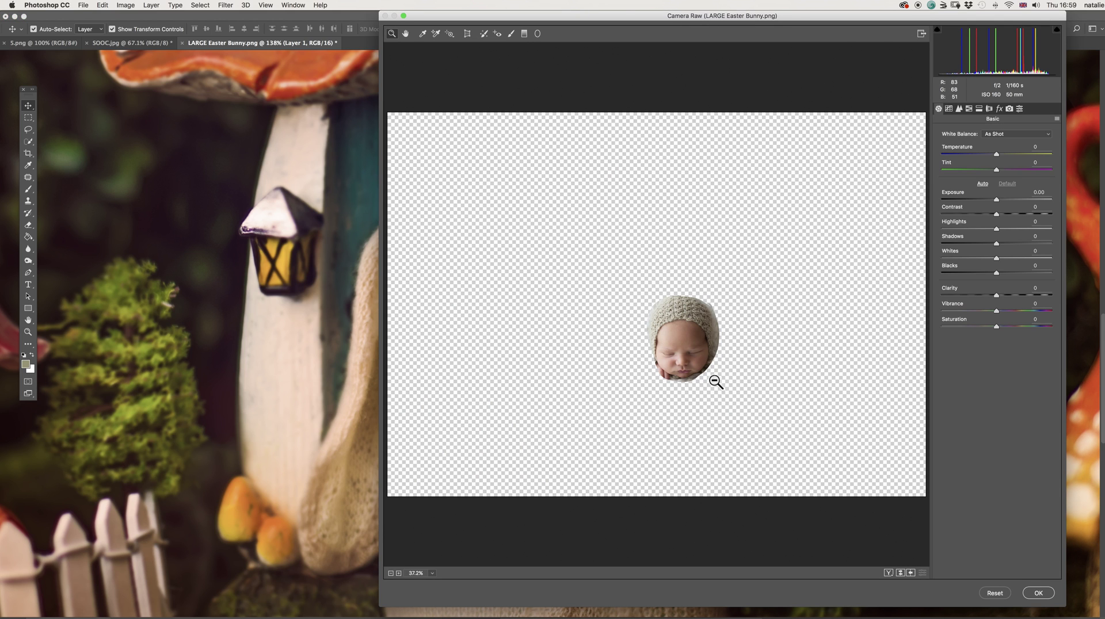
pyautogui.click(704, 358)
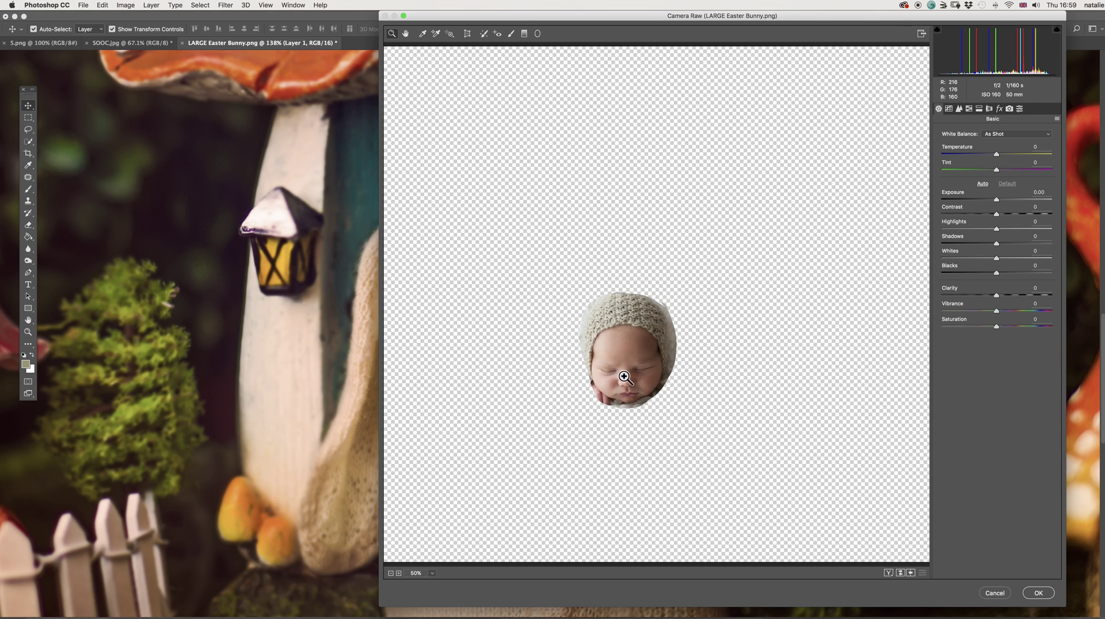
pyautogui.click(678, 321)
pyautogui.click(693, 284)
pyautogui.click(637, 286)
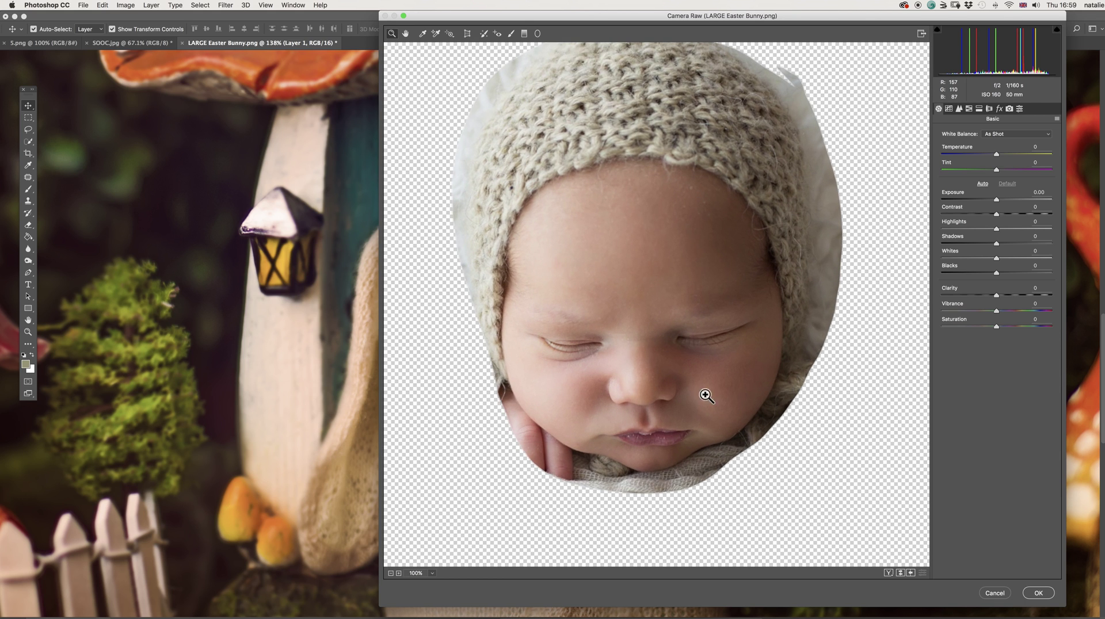
pyautogui.click(740, 389)
pyautogui.moveTo(997, 170); pyautogui.dragTo(998, 152)
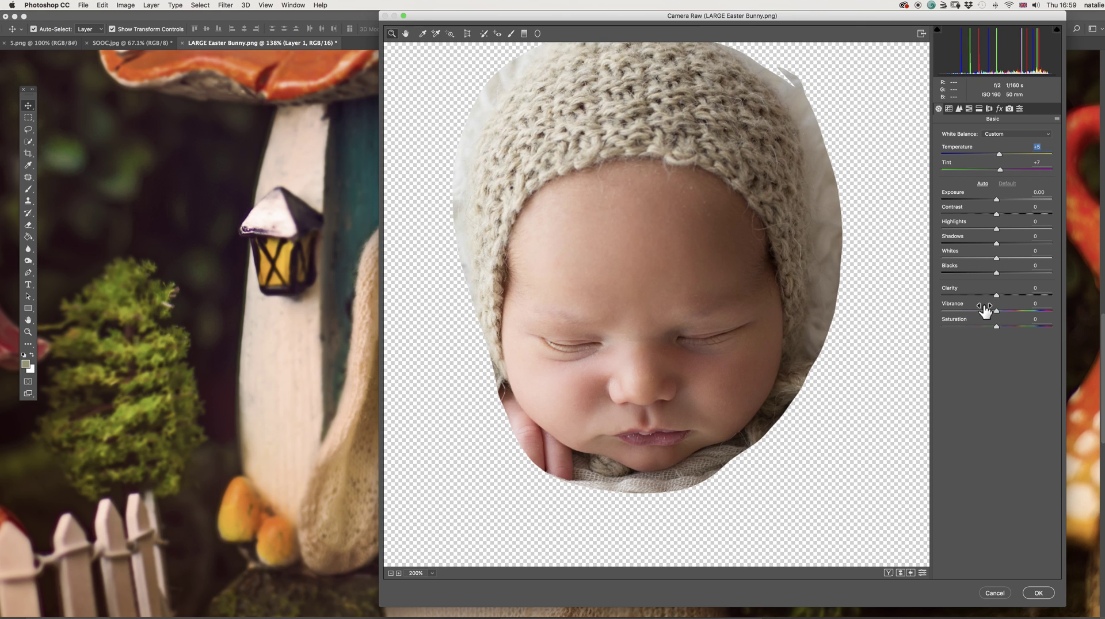
pyautogui.moveTo(994, 228); pyautogui.dragTo(1000, 213)
pyautogui.click(1000, 213)
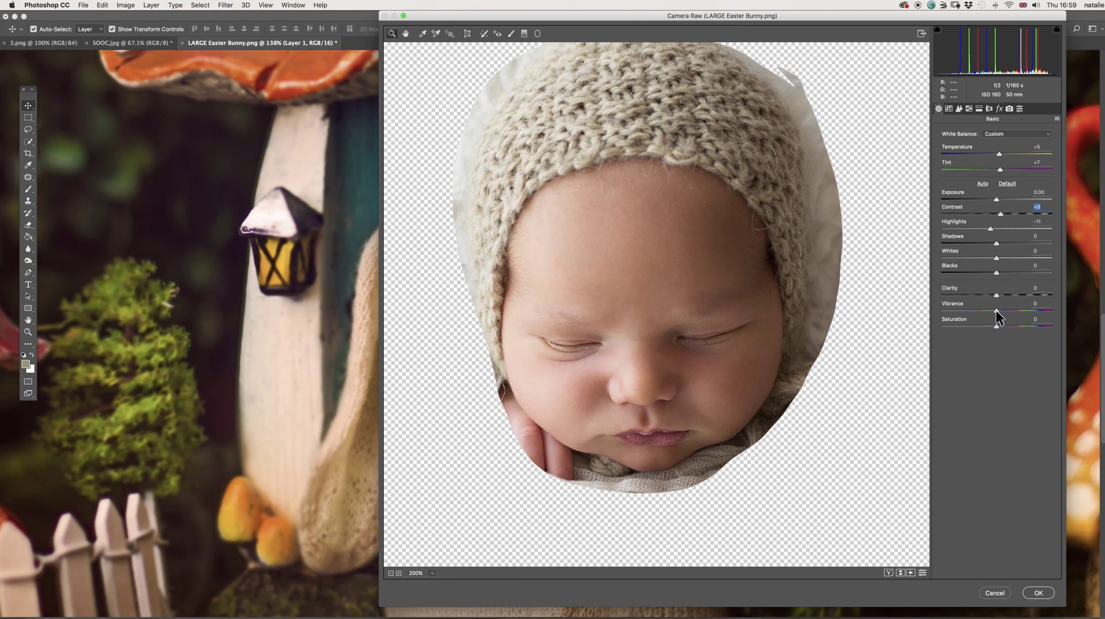
pyautogui.moveTo(995, 311); pyautogui.dragTo(1009, 310)
pyautogui.click(1038, 593)
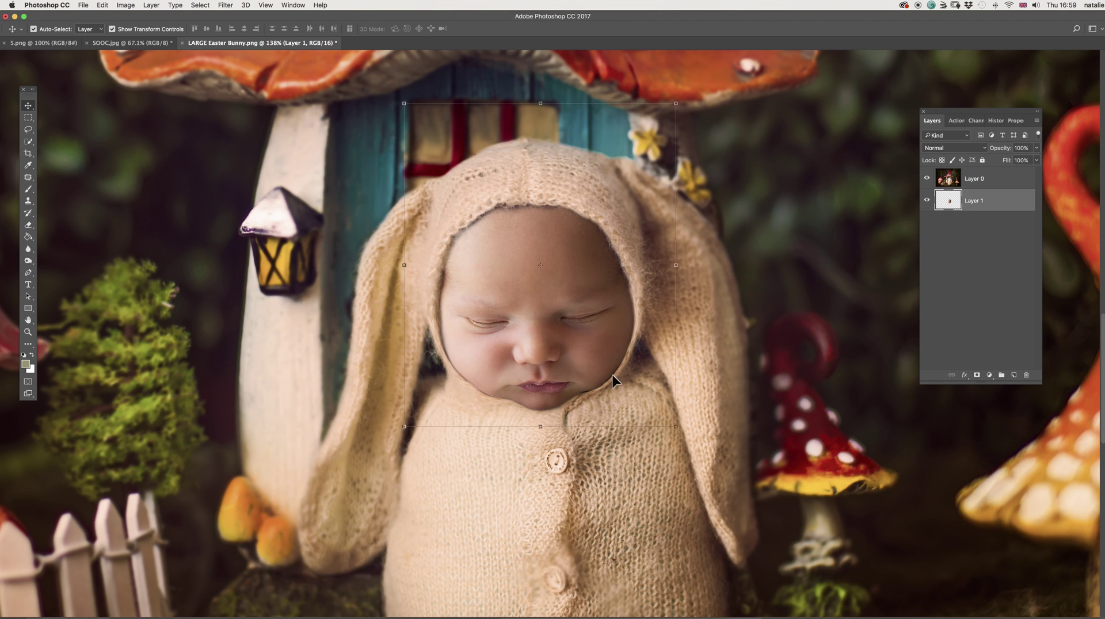
pyautogui.scroll(-6, 558, 388)
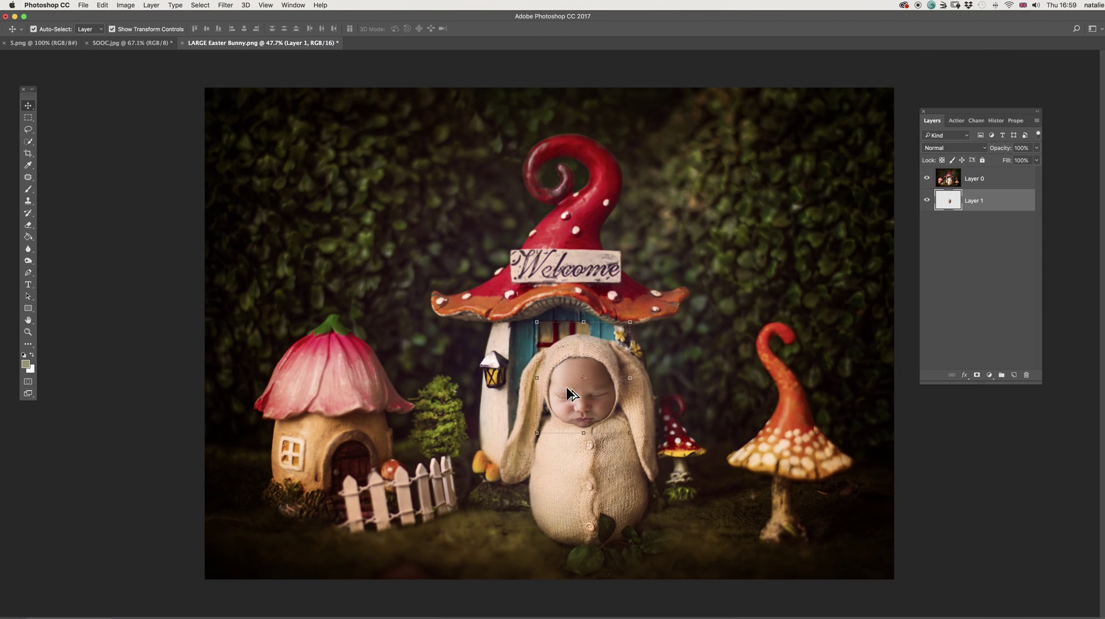
pyautogui.scroll(3, 609, 455)
pyautogui.scroll(4, 633, 457)
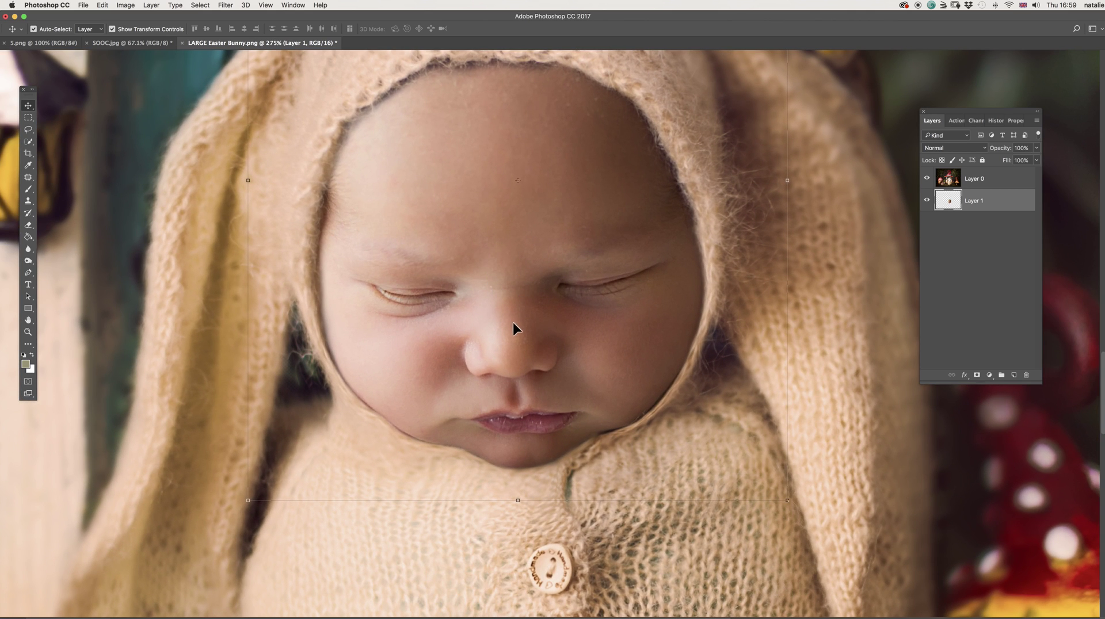
pyautogui.press('super')
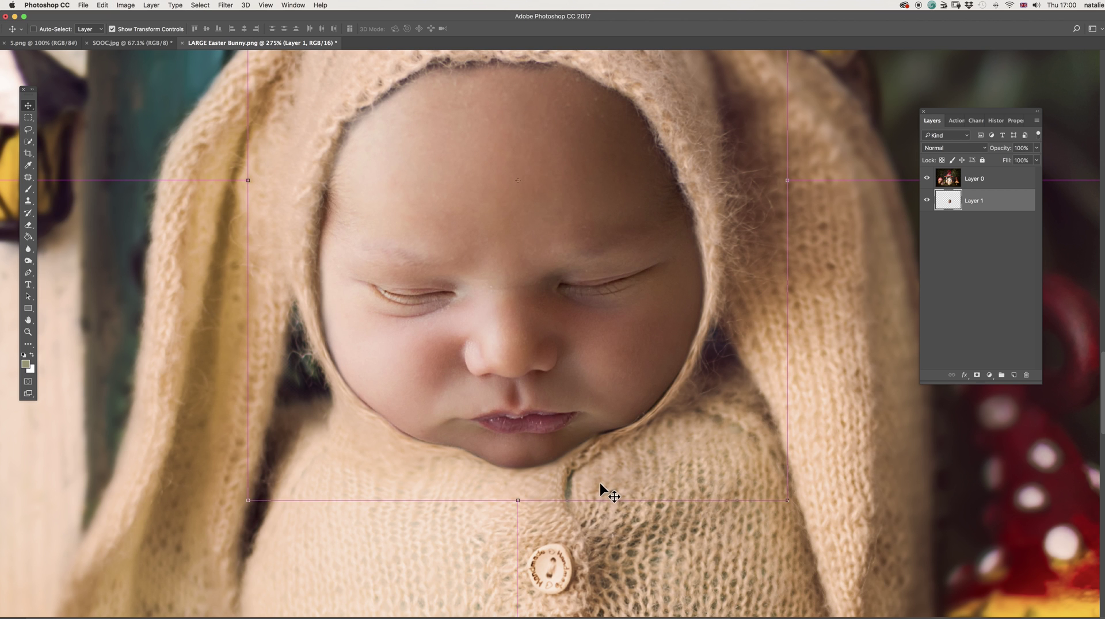
pyautogui.scroll(-8, 582, 450)
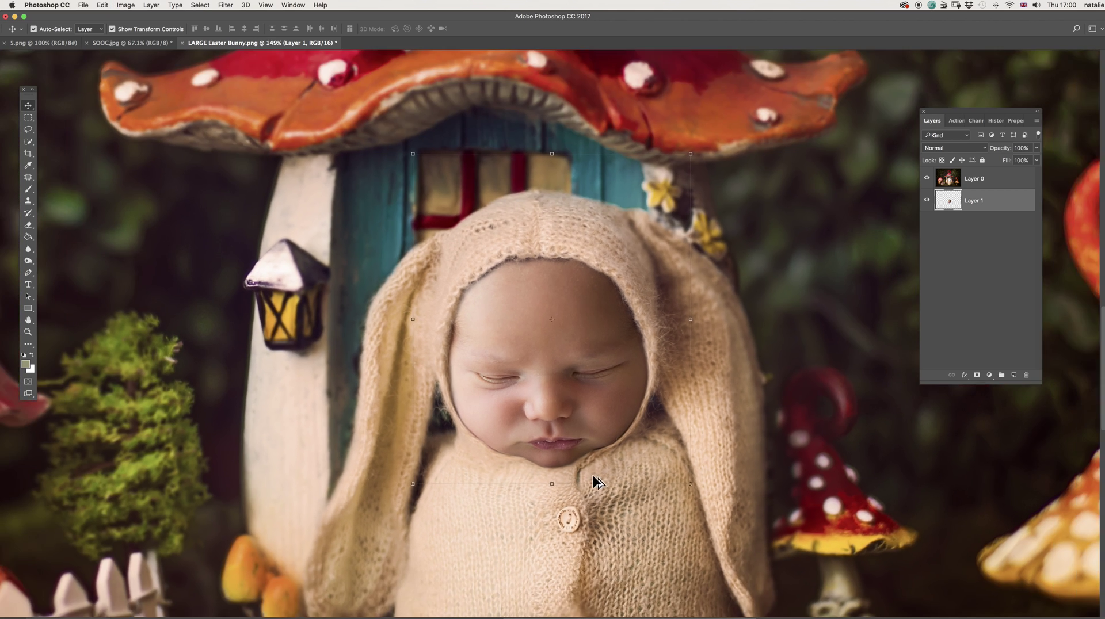
pyautogui.scroll(-3, 608, 486)
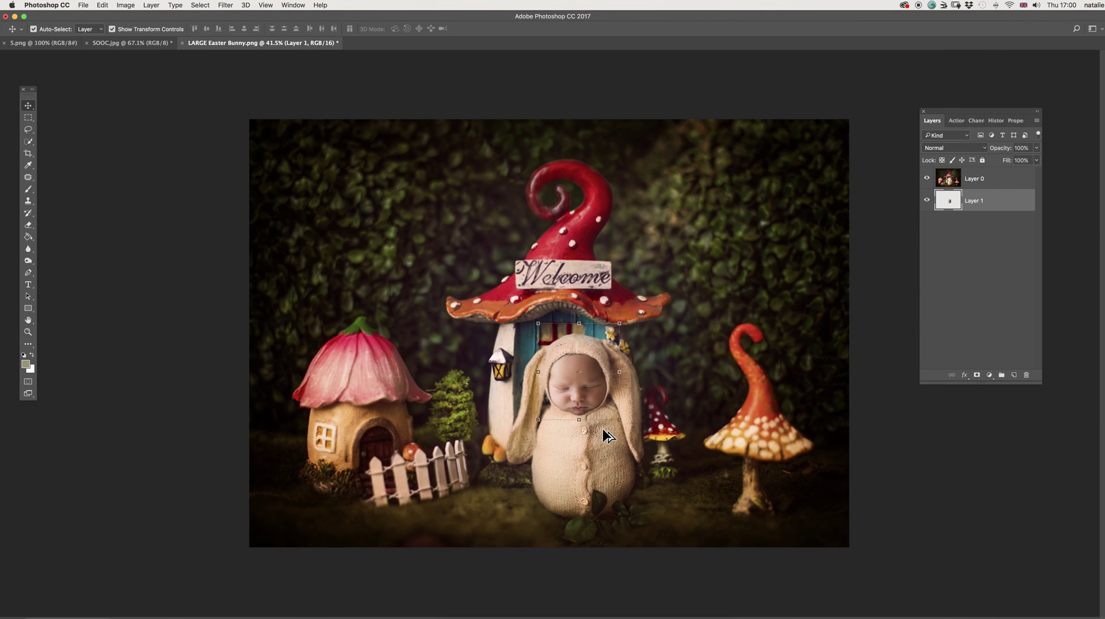
pyautogui.scroll(1, 603, 428)
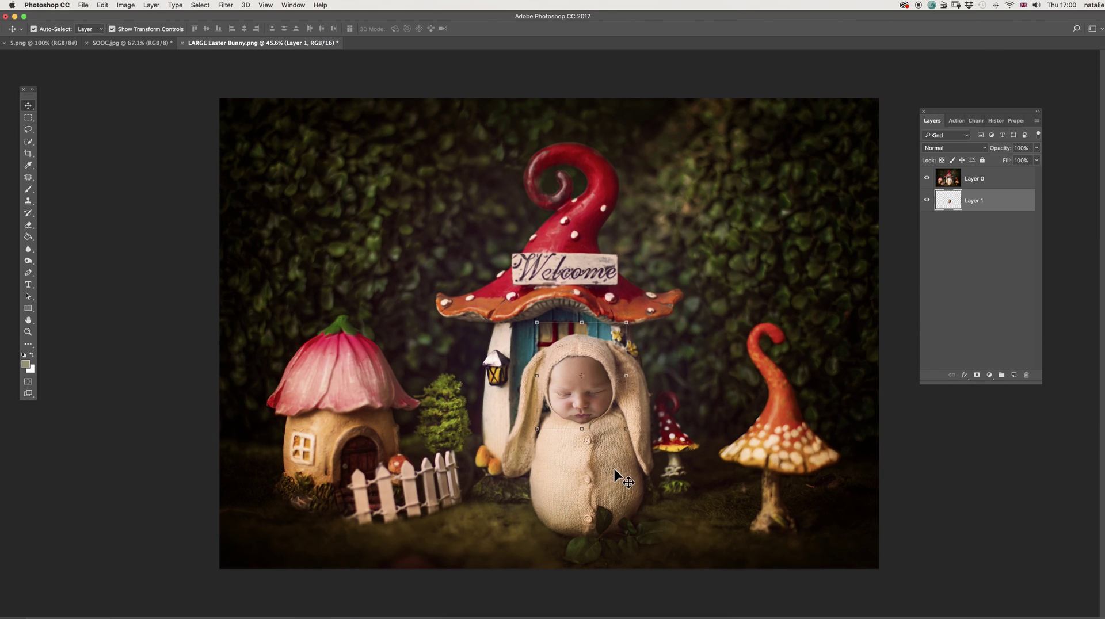
pyautogui.scroll(1, 614, 368)
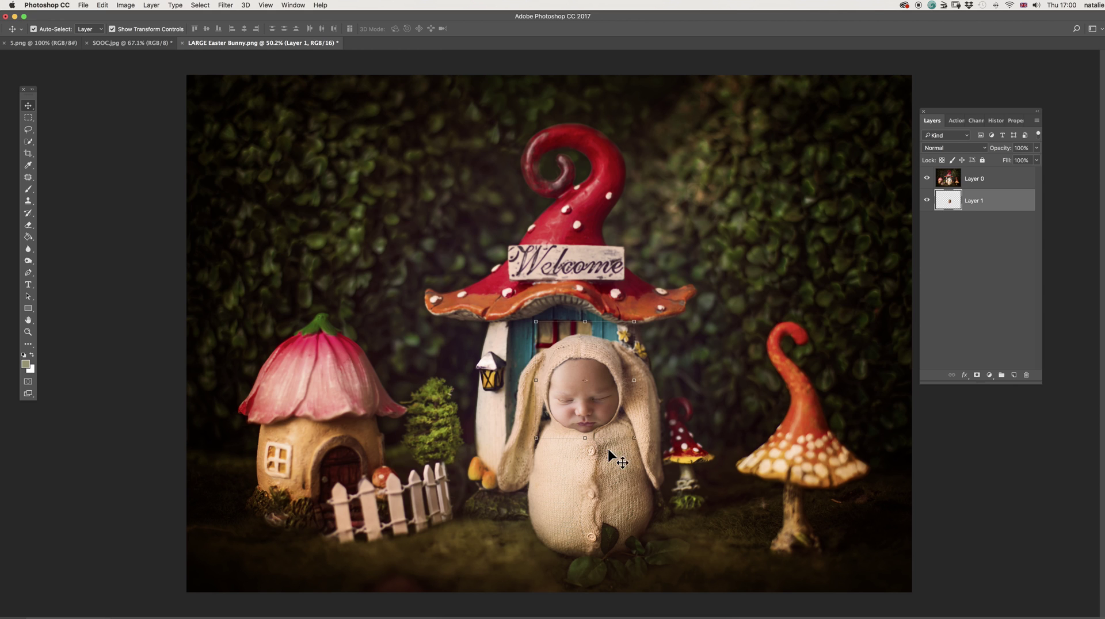
# Step: Run Camera Raw on the face layer with Exposure +0.10, Highlights -16 and Shadows +32
pyautogui.click(225, 6)
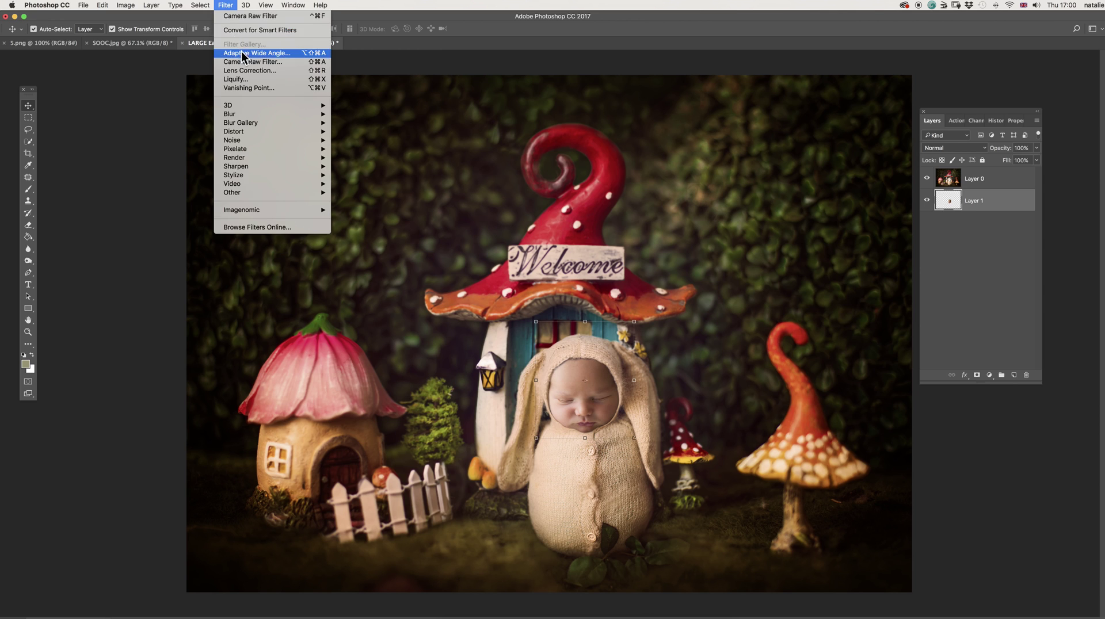
pyautogui.click(256, 63)
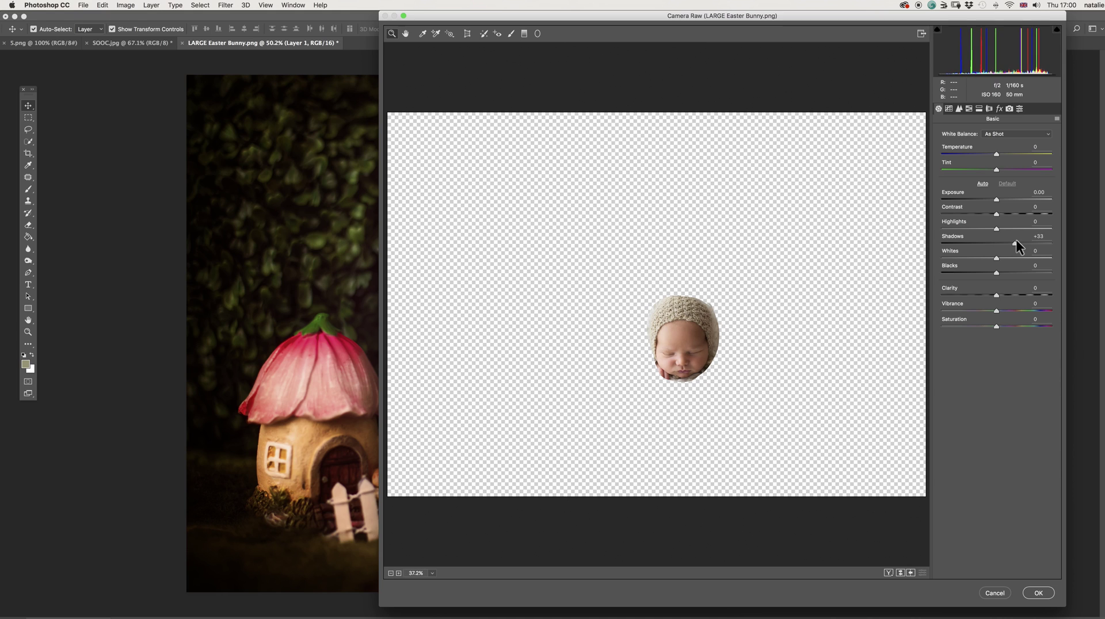
pyautogui.moveTo(1016, 241); pyautogui.dragTo(1008, 239)
pyautogui.moveTo(997, 198); pyautogui.dragTo(986, 229)
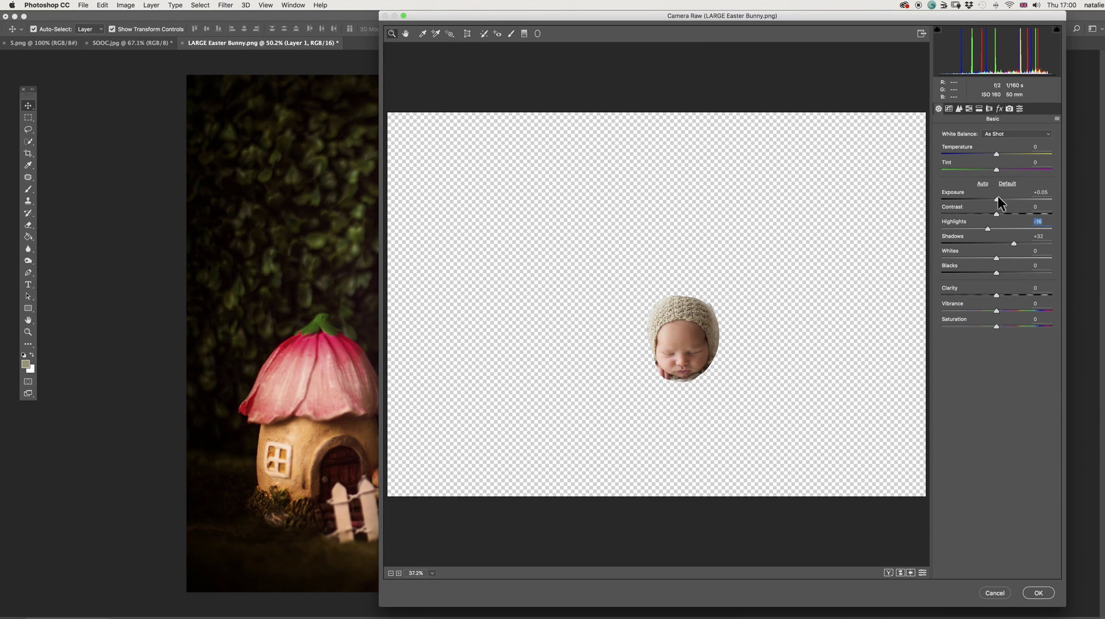
pyautogui.moveTo(998, 196); pyautogui.dragTo(999, 199)
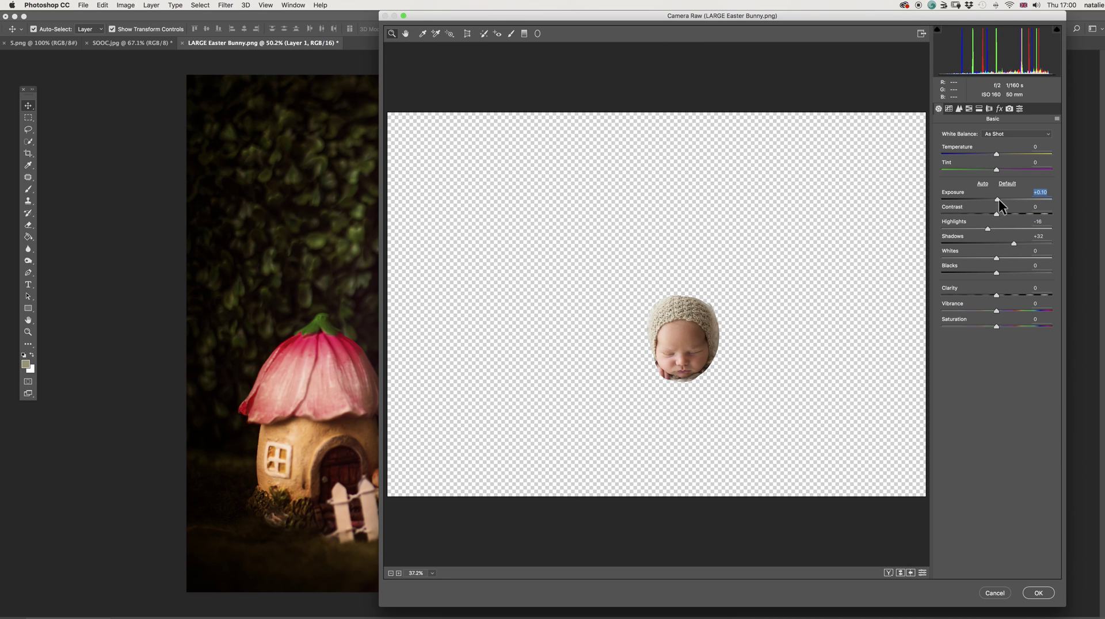
pyautogui.click(1043, 596)
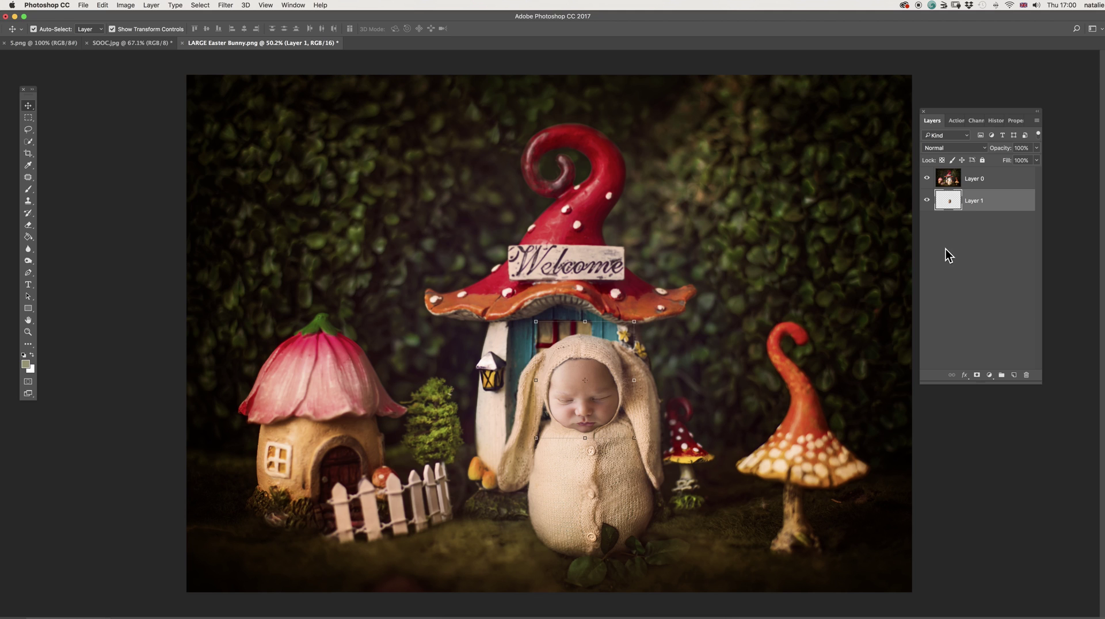
# Step: Open Liquify on the face layer and zoom the preview to 200% on the baby's face
pyautogui.click(955, 120)
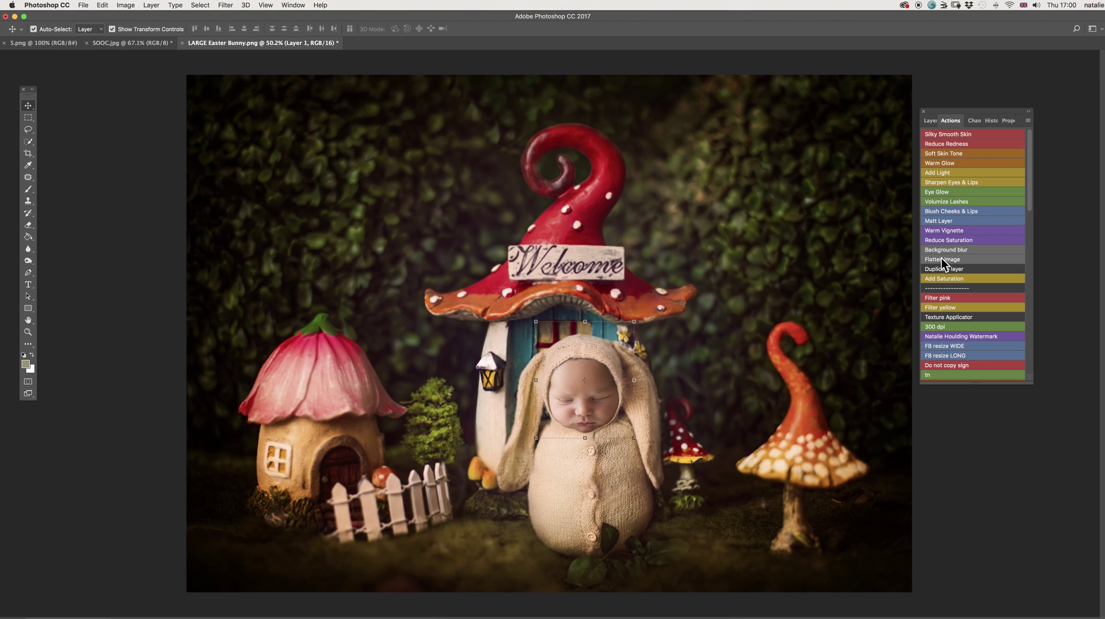
pyautogui.click(225, 6)
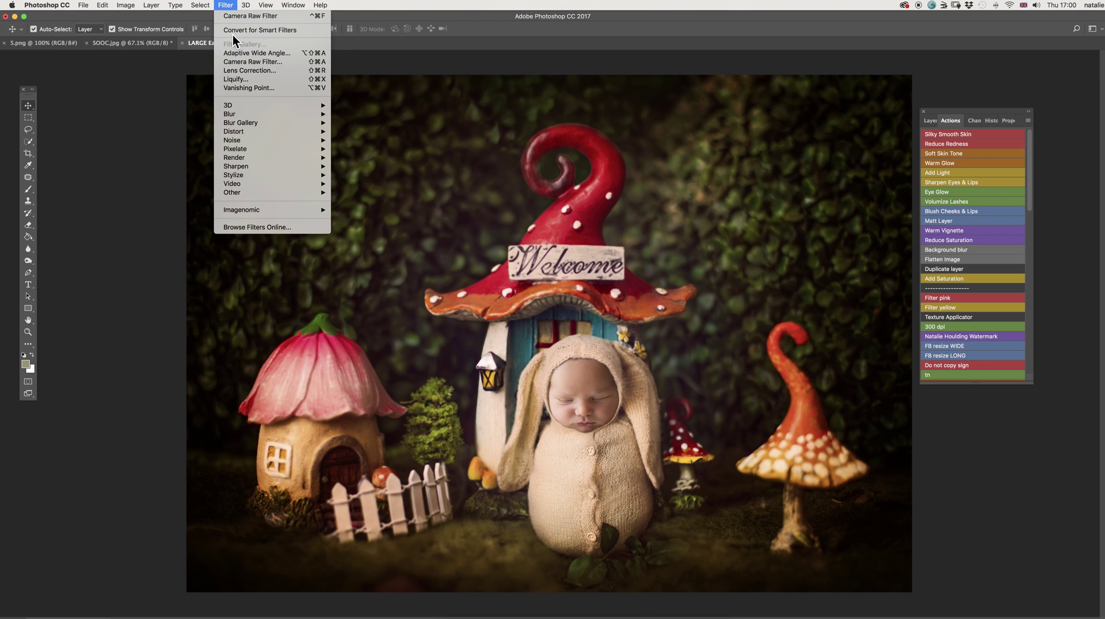
pyautogui.click(242, 82)
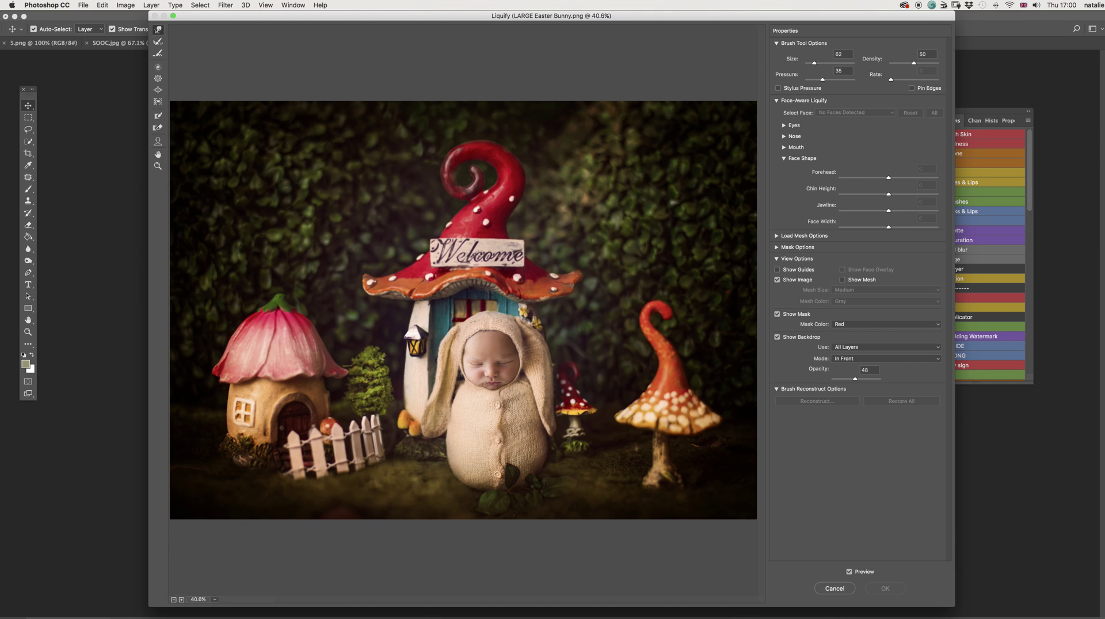
pyautogui.press('super+equal')
pyautogui.press('super+equal')
pyautogui.press('super+equal')
pyautogui.press('super+equal')
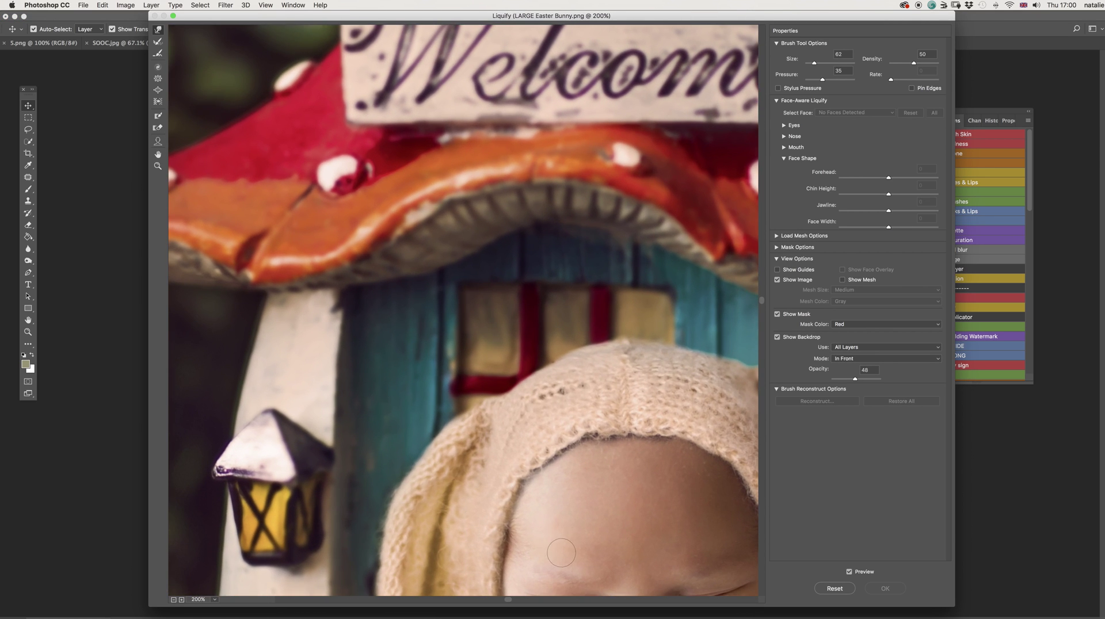
pyautogui.moveTo(597, 520)
pyautogui.mouseDown()
pyautogui.moveTo(485, 239)
pyautogui.moveTo(500, 181)
pyautogui.mouseUp()
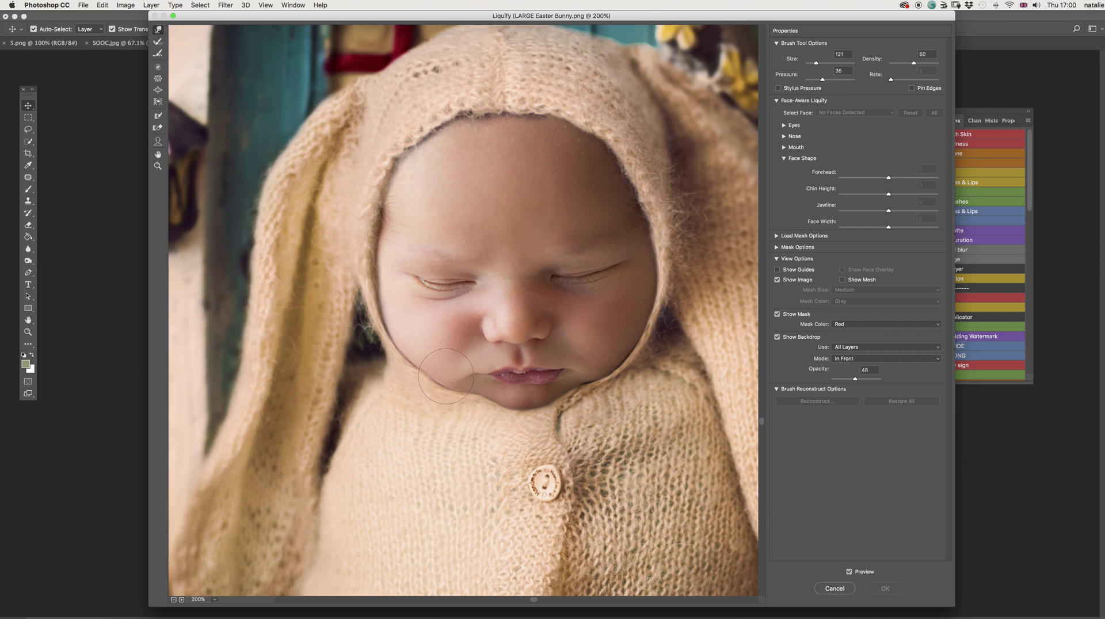
# Step: With the backdrop hidden, Forward Warp the cheeks and chin inward, then apply the Liquify
pyautogui.moveTo(438, 361); pyautogui.dragTo(428, 367)
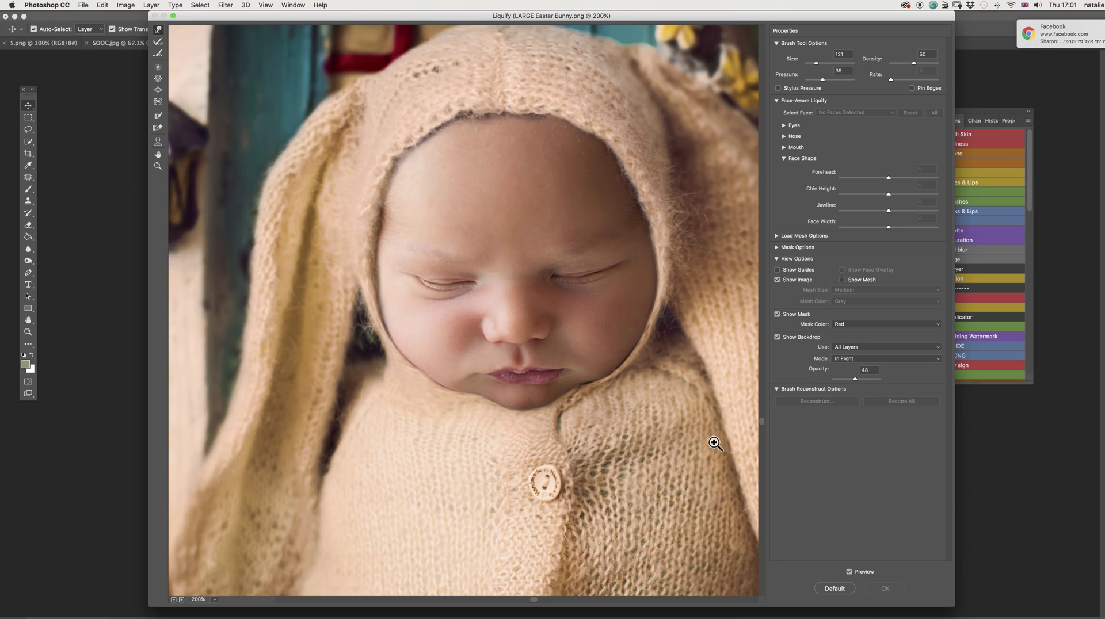
pyautogui.press('super+z')
pyautogui.press('alt')
pyautogui.click(776, 337)
pyautogui.moveTo(433, 363); pyautogui.dragTo(405, 346)
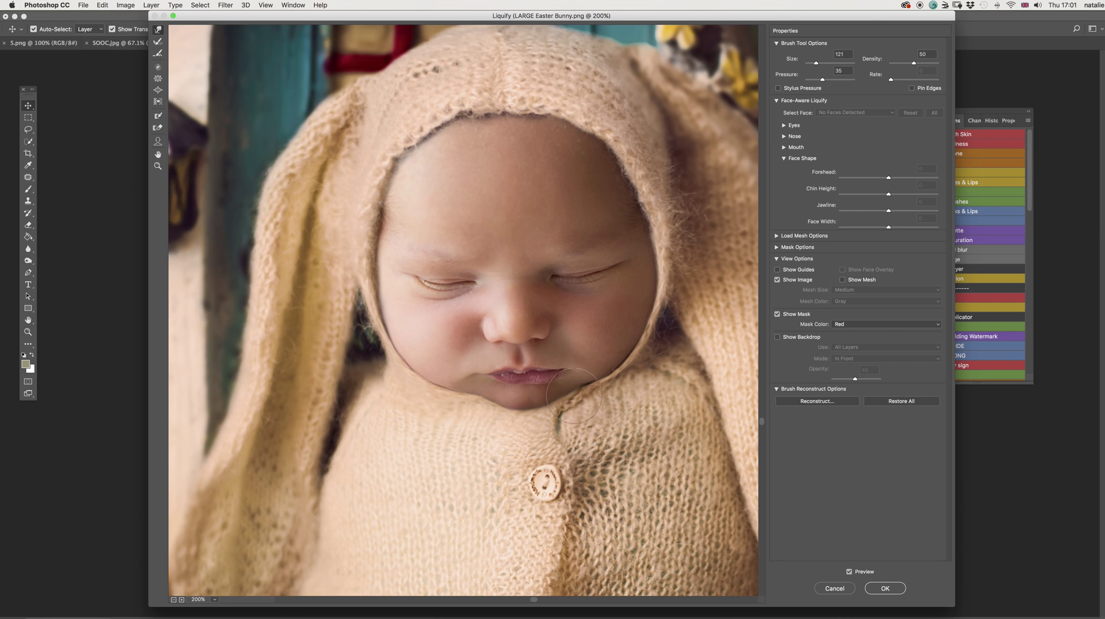
pyautogui.moveTo(567, 386)
pyautogui.mouseDown()
pyautogui.moveTo(642, 335)
pyautogui.moveTo(640, 323)
pyautogui.moveTo(542, 399)
pyautogui.moveTo(504, 409)
pyautogui.moveTo(484, 399)
pyautogui.moveTo(560, 403)
pyautogui.moveTo(571, 393)
pyautogui.moveTo(485, 401)
pyautogui.moveTo(437, 374)
pyautogui.mouseUp()
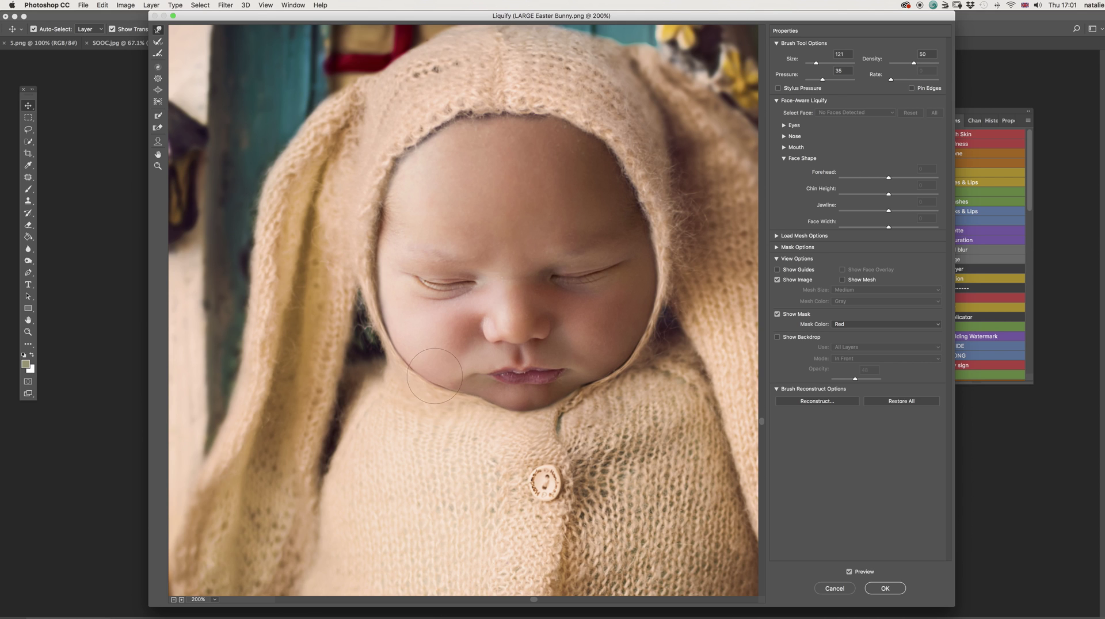
pyautogui.moveTo(660, 441)
pyautogui.mouseDown()
pyautogui.moveTo(588, 444)
pyautogui.moveTo(423, 378)
pyautogui.moveTo(429, 364)
pyautogui.moveTo(498, 392)
pyautogui.moveTo(556, 433)
pyautogui.moveTo(553, 412)
pyautogui.moveTo(584, 435)
pyautogui.mouseUp()
pyautogui.click(887, 588)
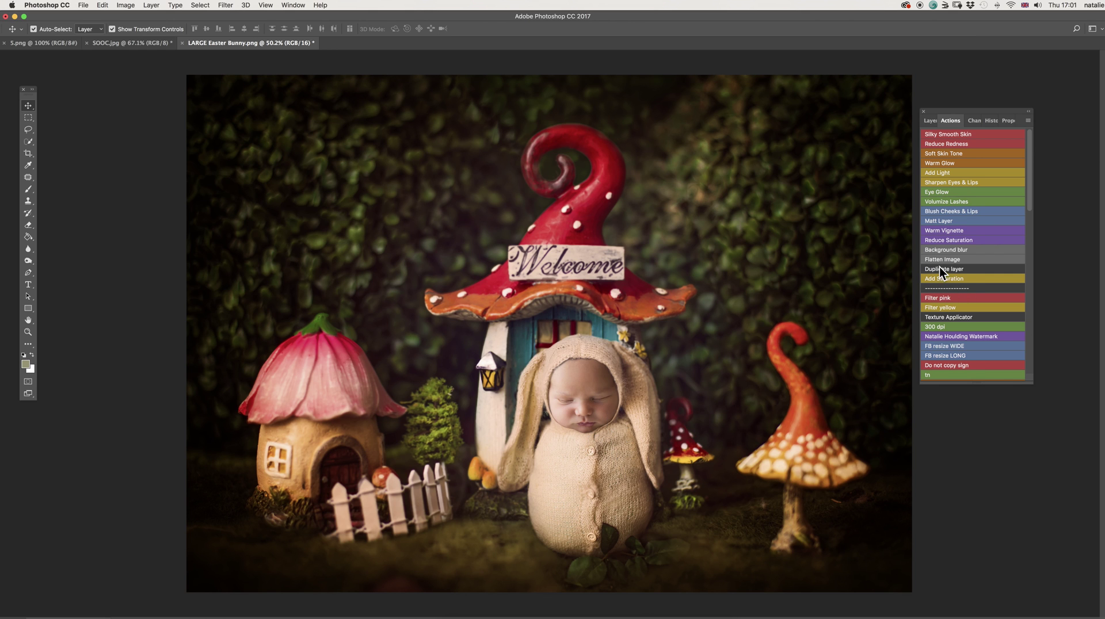
# Step: Run the Filter yellow action, add a warming Photo Filter, and delete the extra Photo Filter 2 layer
pyautogui.click(944, 306)
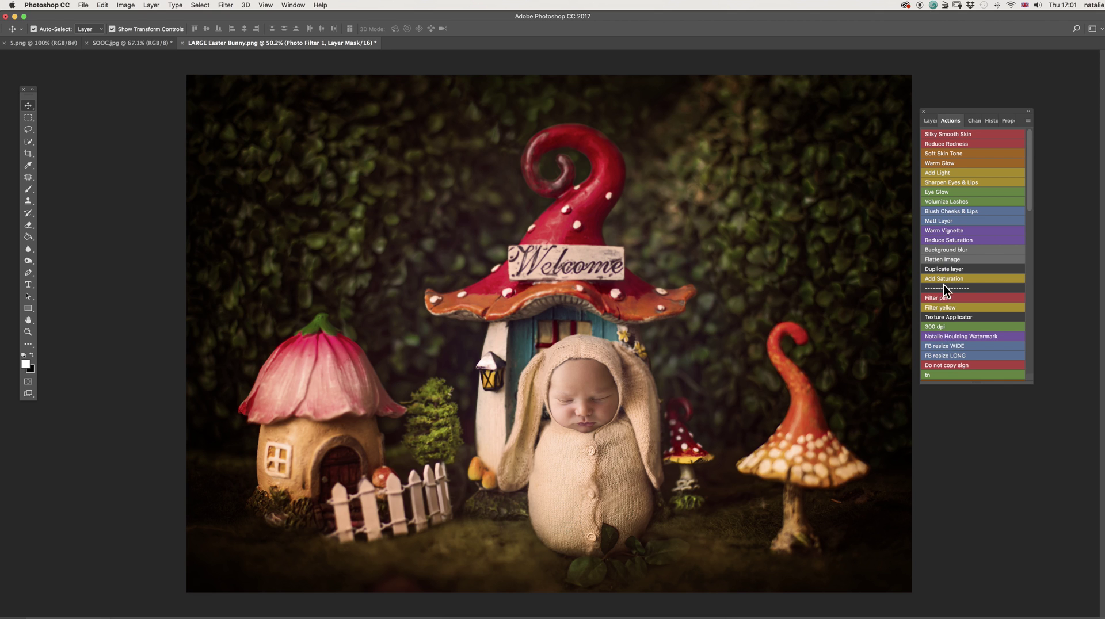
pyautogui.click(930, 120)
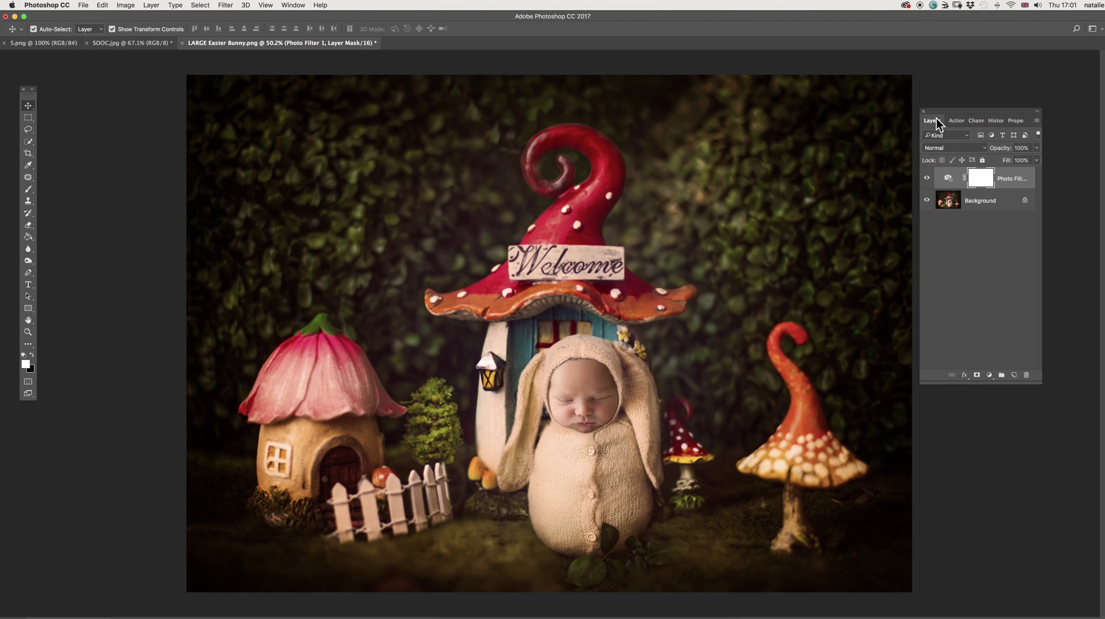
pyautogui.click(988, 376)
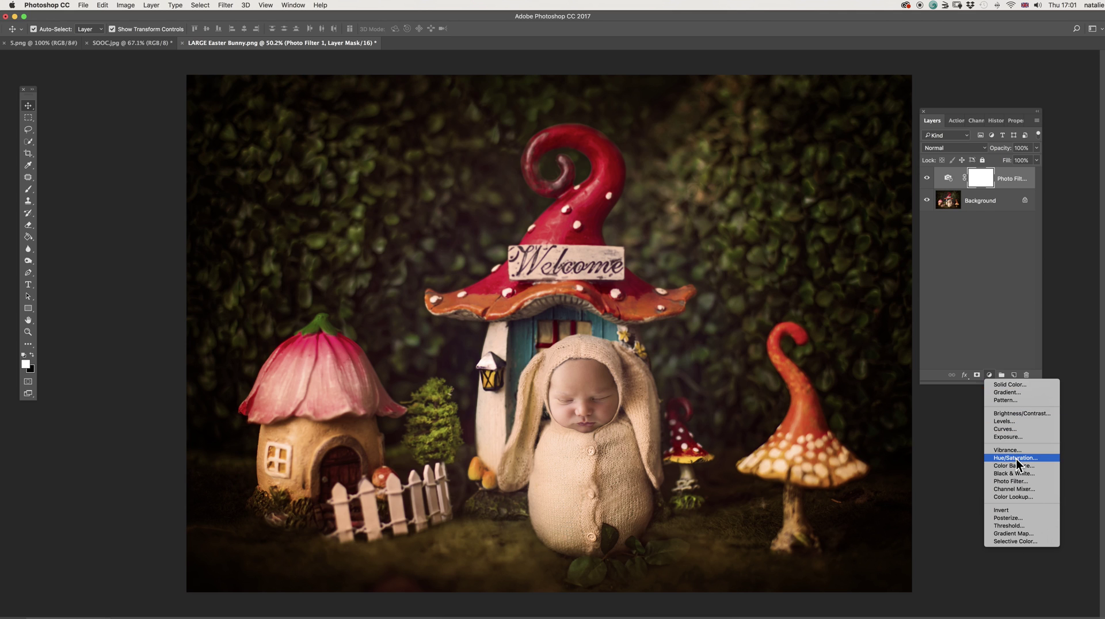
pyautogui.click(1019, 481)
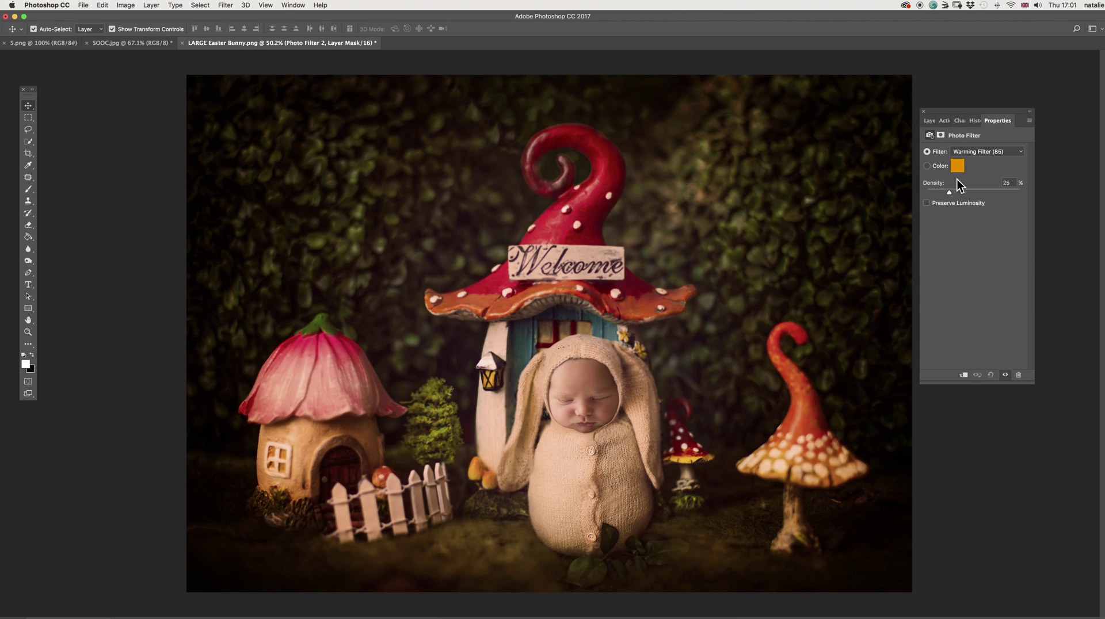
pyautogui.click(928, 121)
pyautogui.moveTo(1021, 190); pyautogui.dragTo(1027, 375)
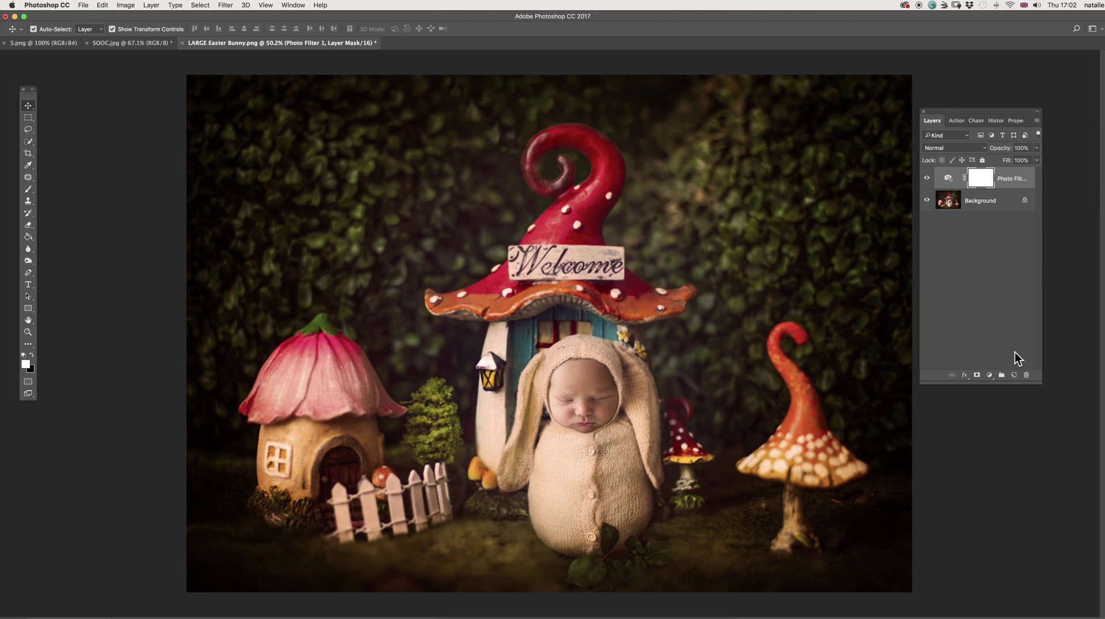
pyautogui.click(957, 121)
# Step: Run the Flatten Image action and confirm only a single Background layer remains
pyautogui.click(946, 259)
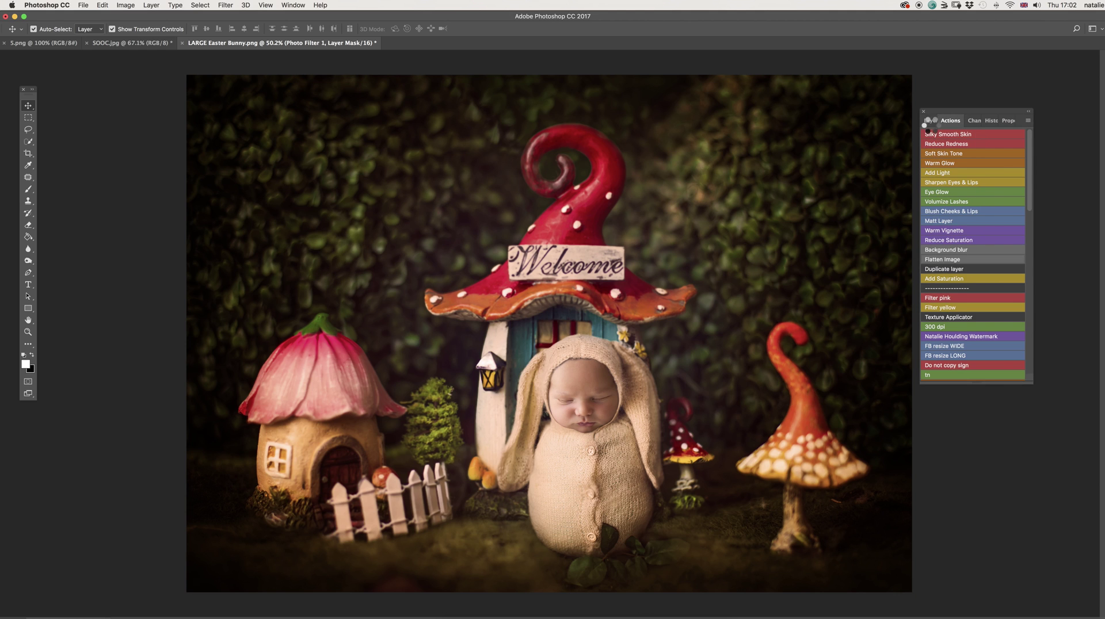
pyautogui.click(931, 121)
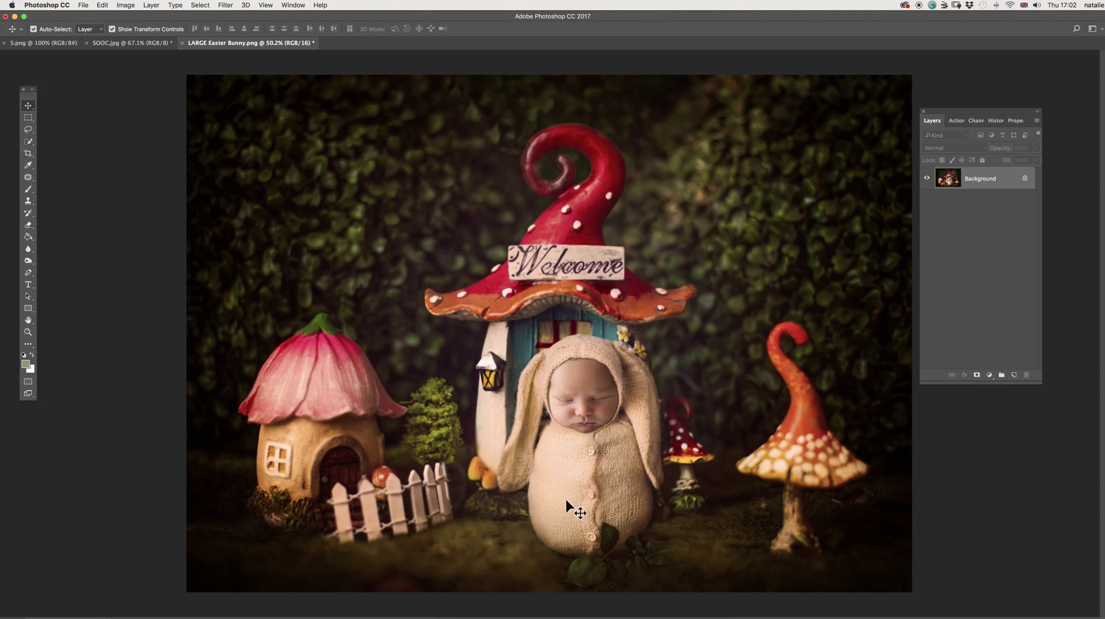
pyautogui.scroll(-1, 593, 509)
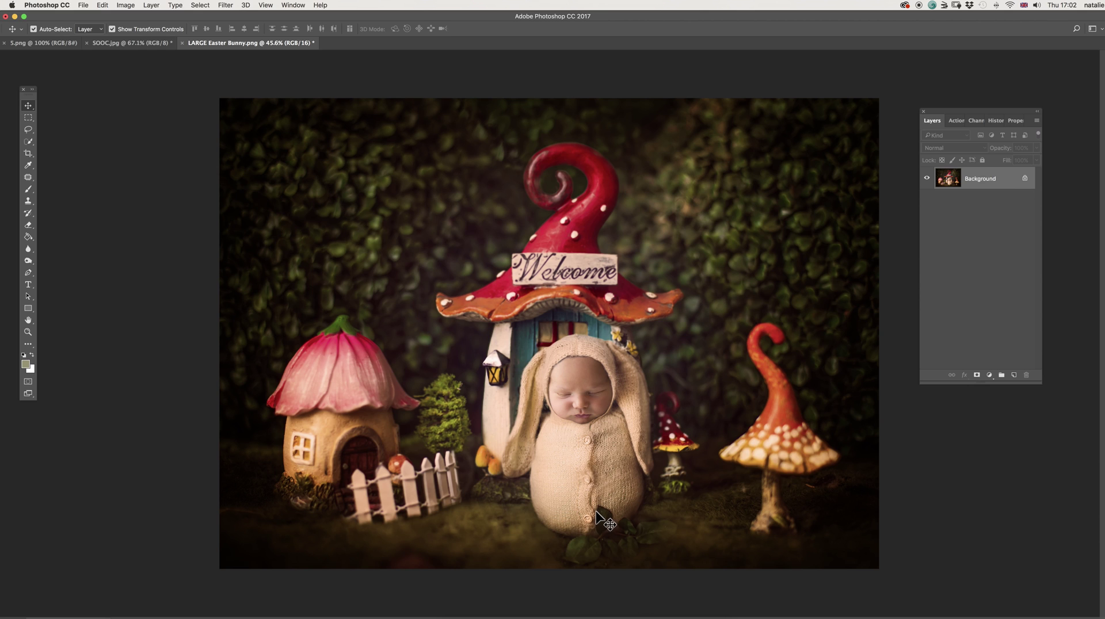
pyautogui.scroll(1, 595, 512)
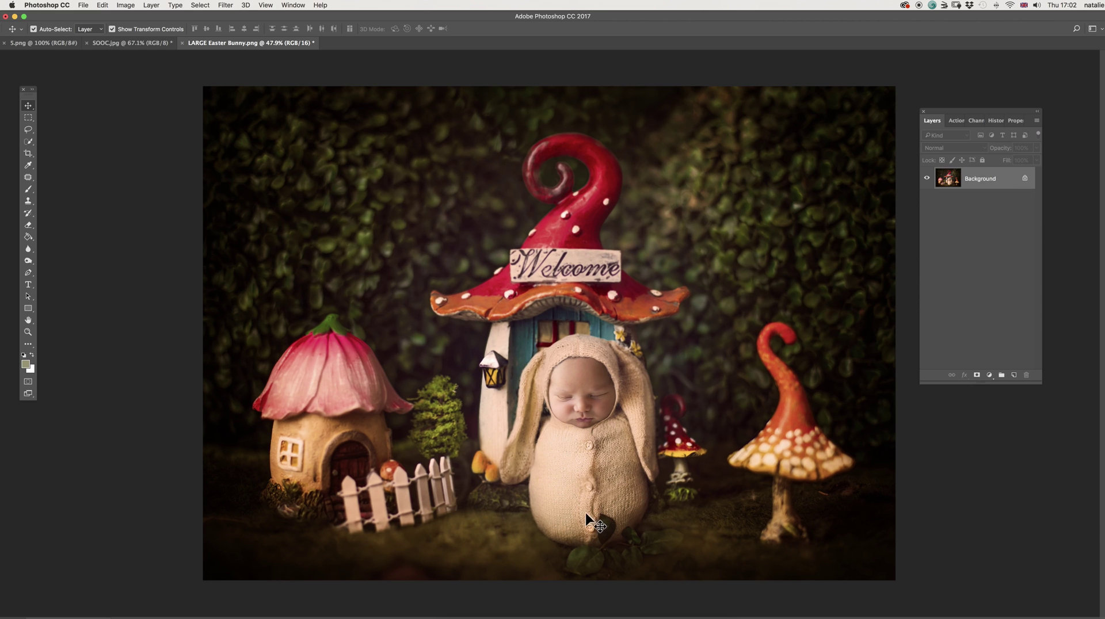